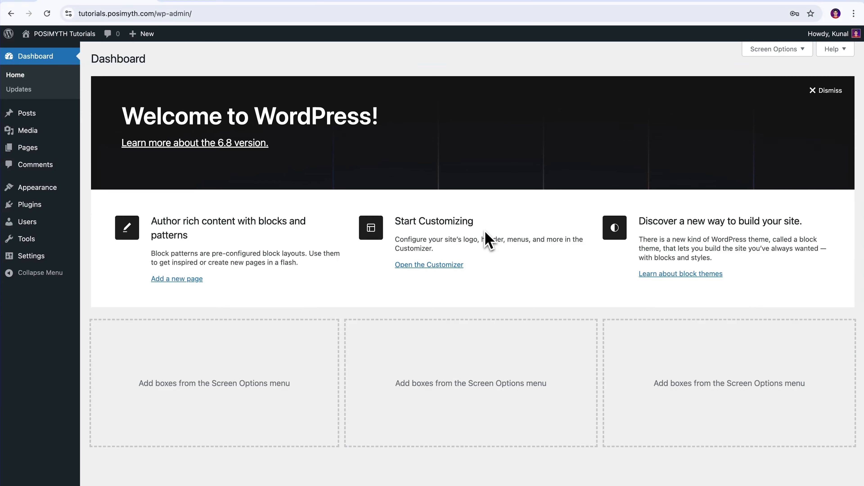
# - Search the plugin directory for 'Nexter Blocks', then install and activate it
pyautogui.moveTo(43, 209)
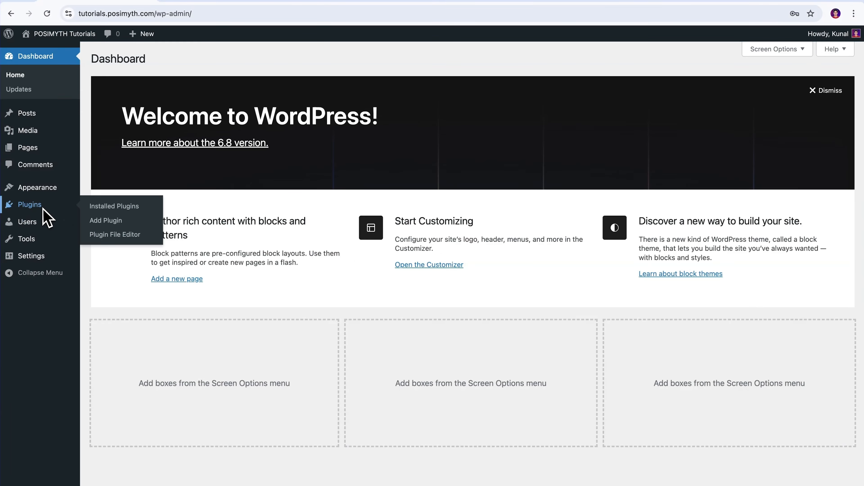
pyautogui.click(111, 223)
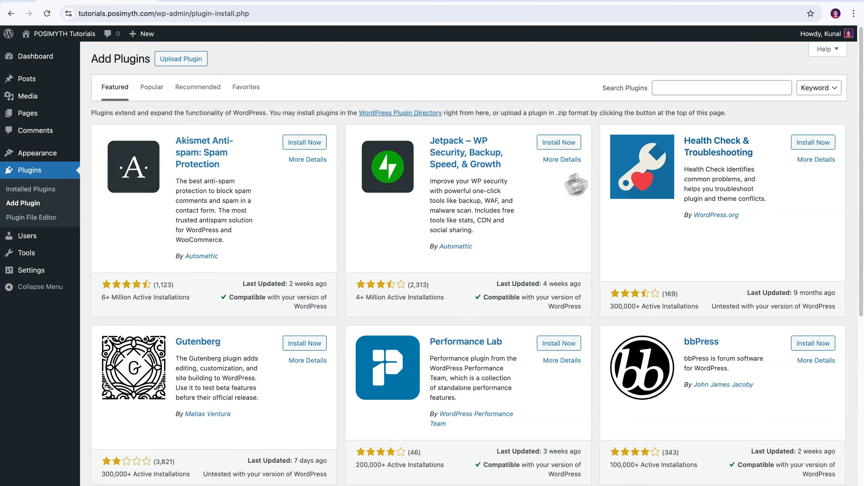
pyautogui.click(661, 89)
pyautogui.write('Nexter ')
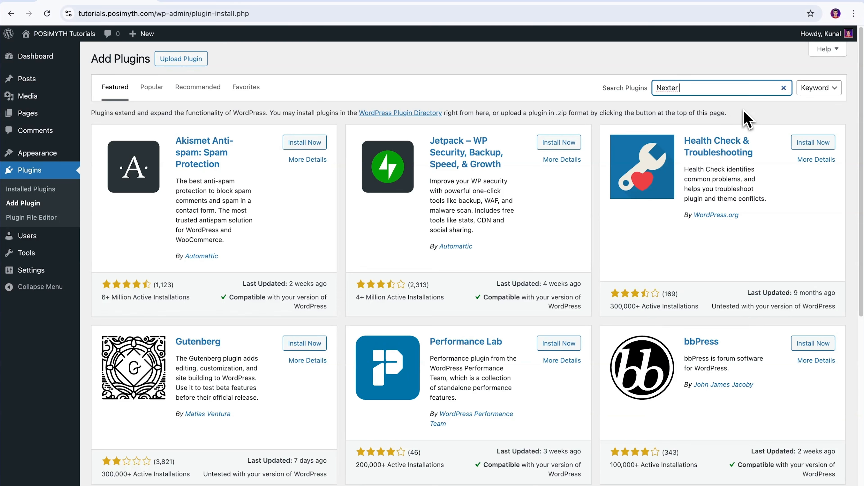
pyautogui.write('Blocks')
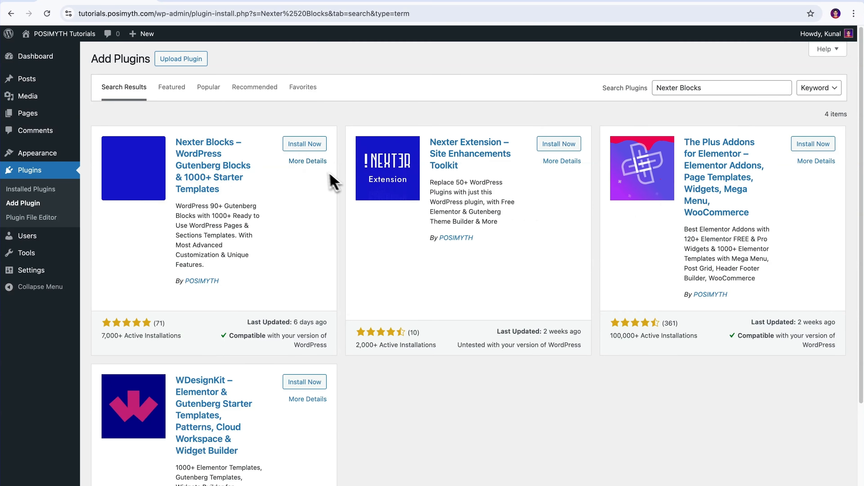
pyautogui.click(304, 147)
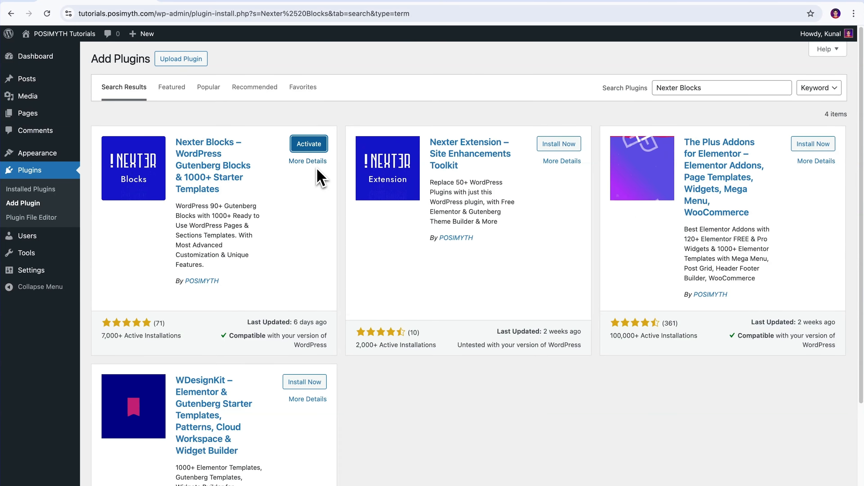
pyautogui.click(308, 145)
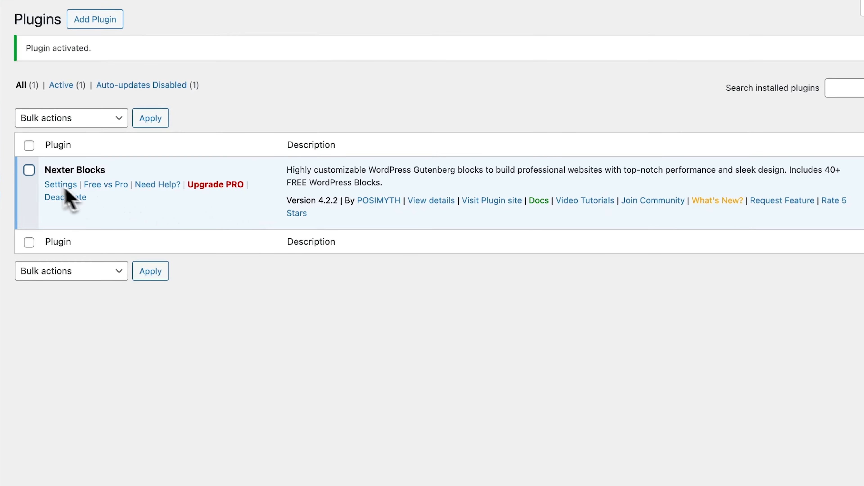
pyautogui.click(29, 170)
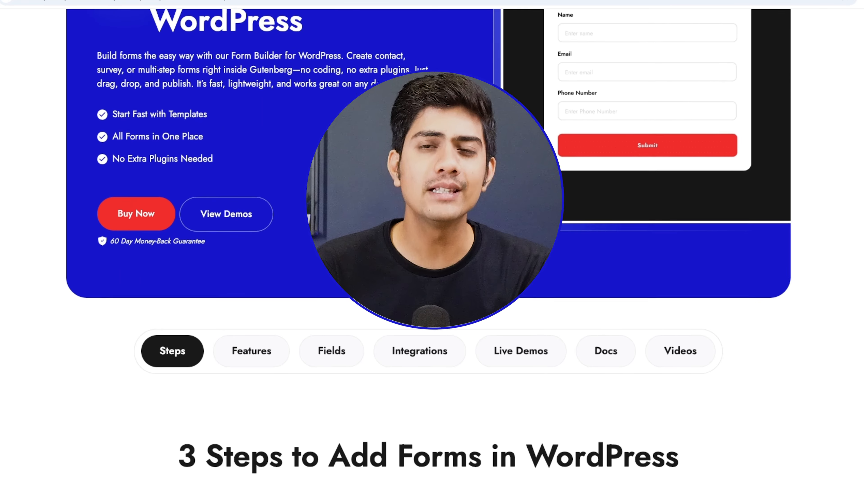
# - Scroll the nexterwp.com form builder page from Steps through Docs and Videos to related blocks
pyautogui.scroll(-14, 428, 243)
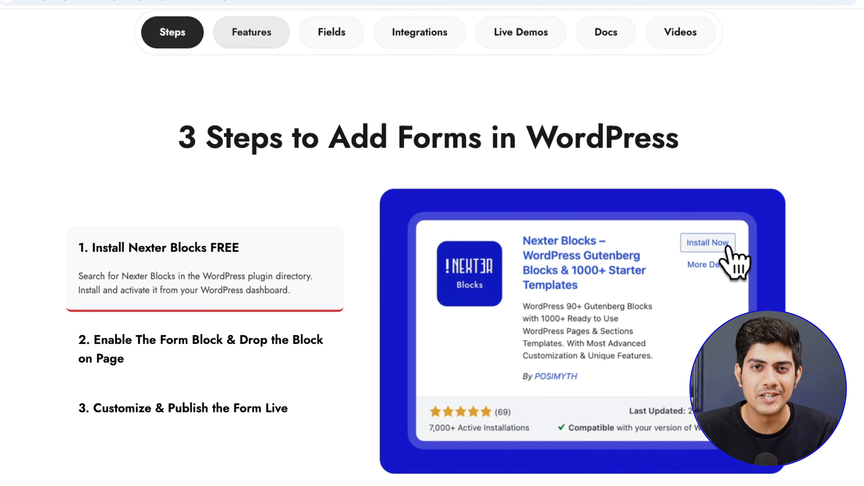
pyautogui.scroll(-16, 432, 243)
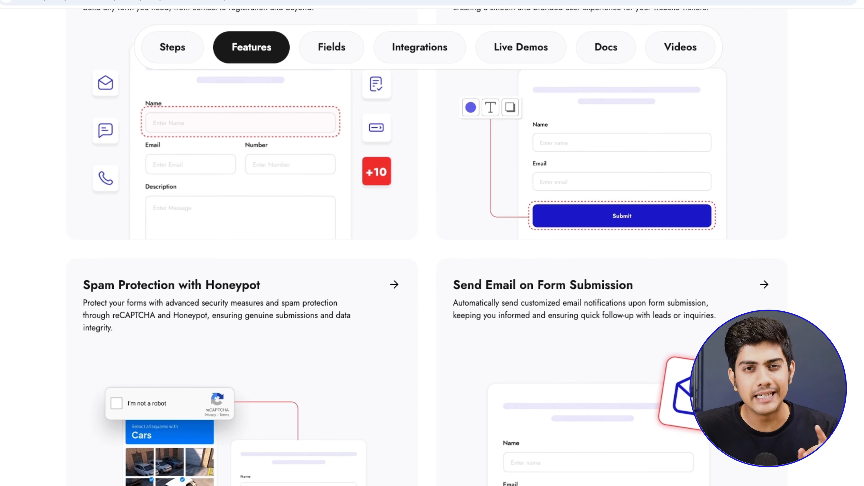
pyautogui.scroll(-15, 432, 243)
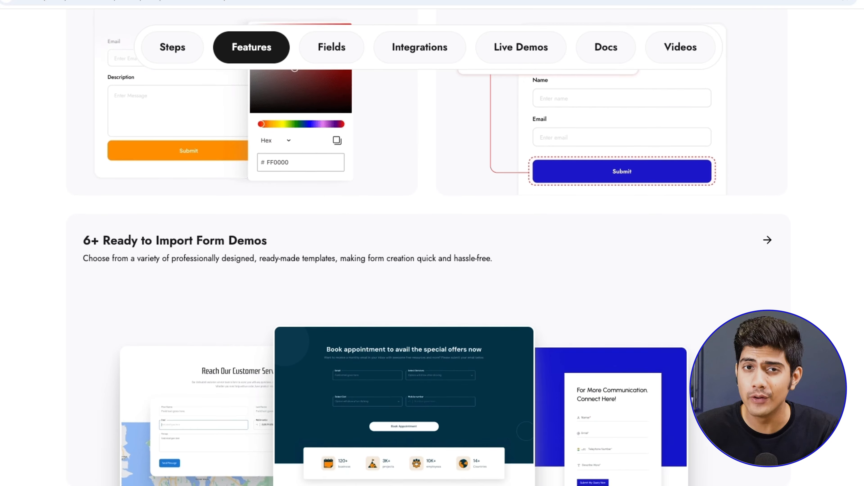
pyautogui.scroll(-15, 432, 243)
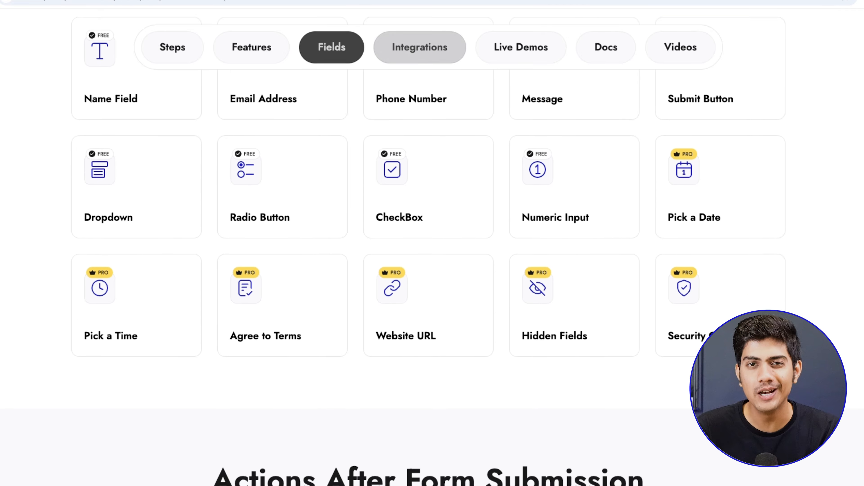
pyautogui.scroll(-15, 432, 243)
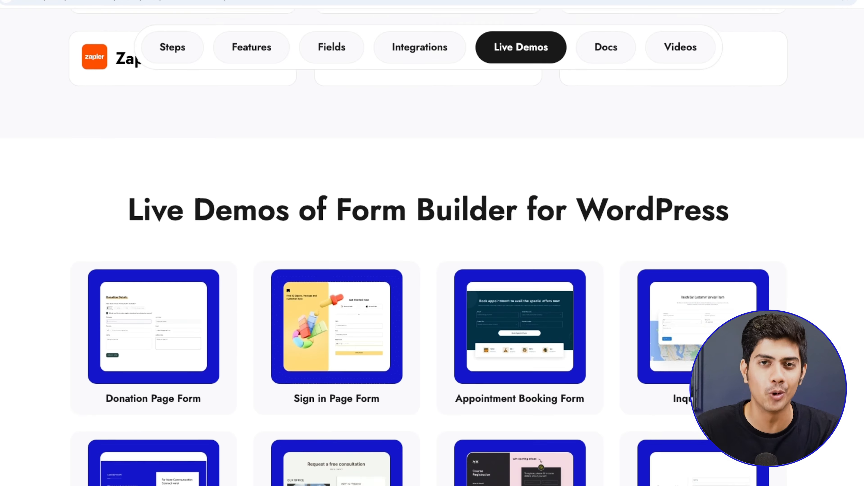
pyautogui.scroll(-15, 432, 243)
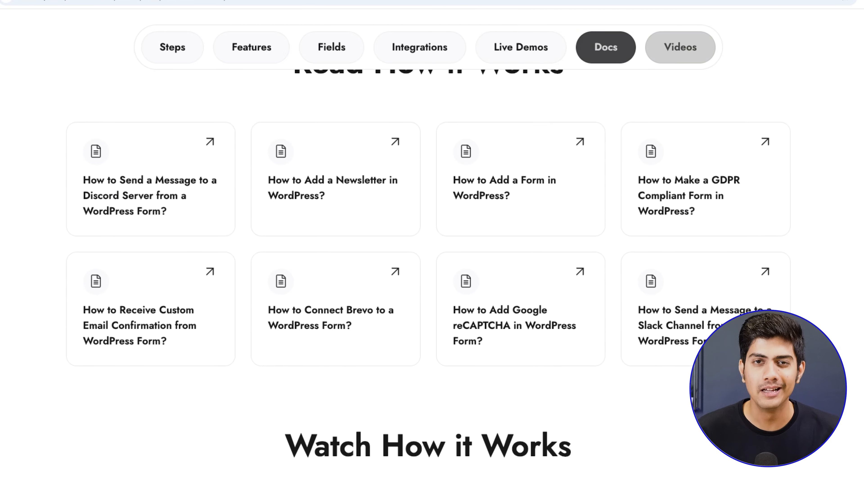
pyautogui.scroll(-10, 432, 243)
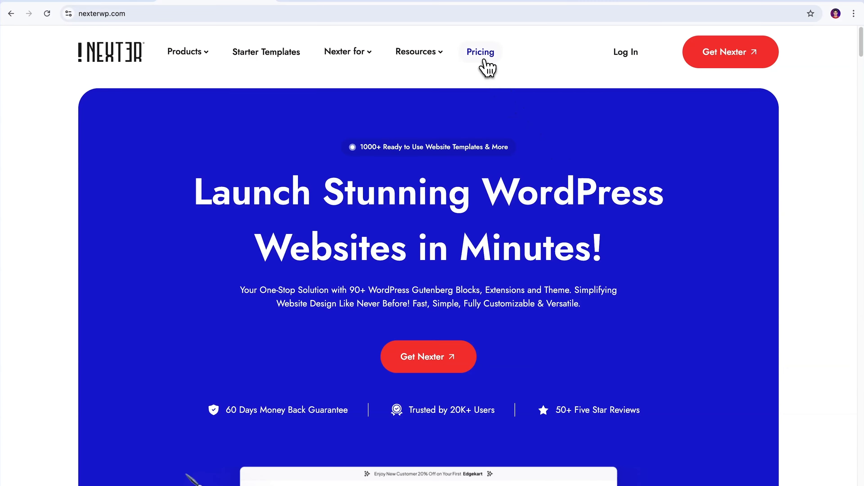
# - Compare the Starter, Studio and Professional plans on the pricing page and buy lifetime Studio
pyautogui.click(487, 68)
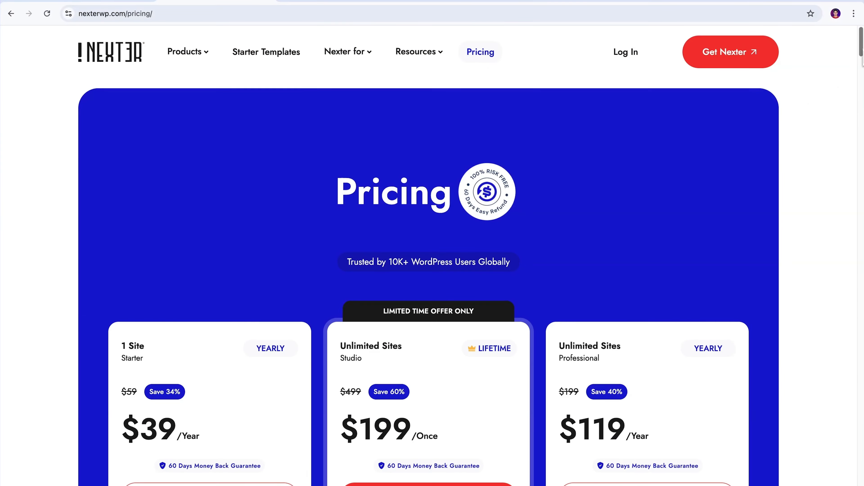
pyautogui.scroll(-3, 860, 51)
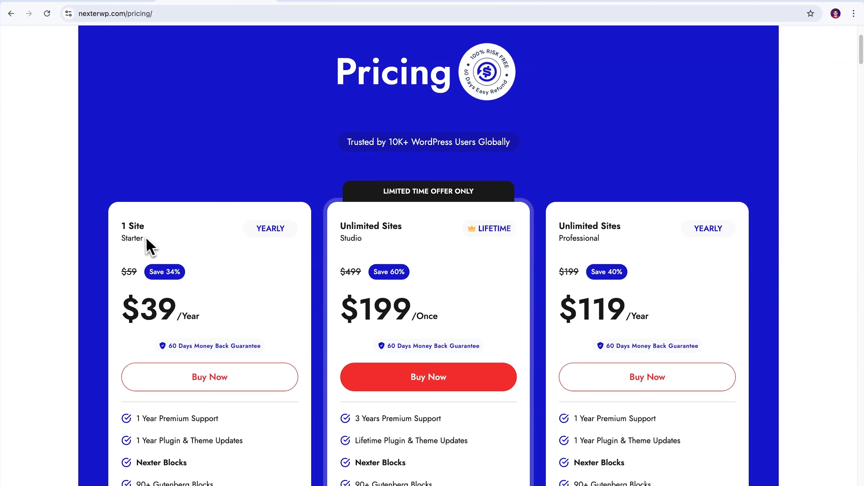
pyautogui.moveTo(120, 225); pyautogui.dragTo(159, 231)
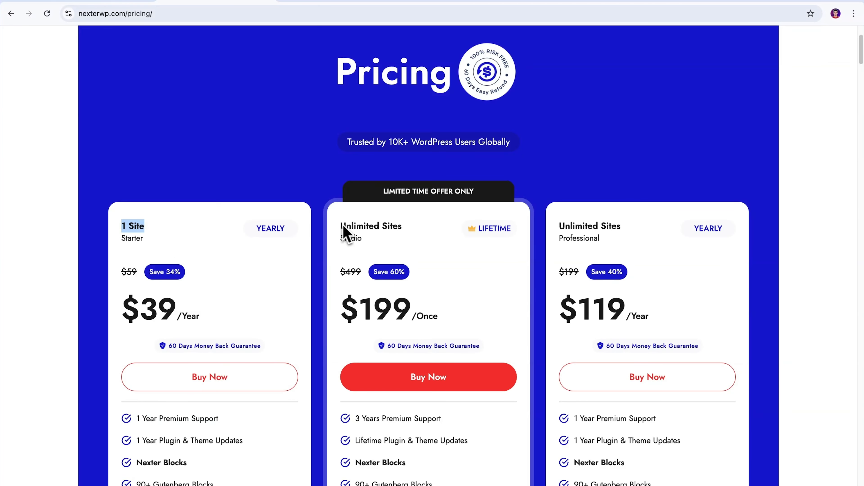
pyautogui.moveTo(340, 226); pyautogui.dragTo(426, 232)
pyautogui.moveTo(559, 226); pyautogui.dragTo(639, 245)
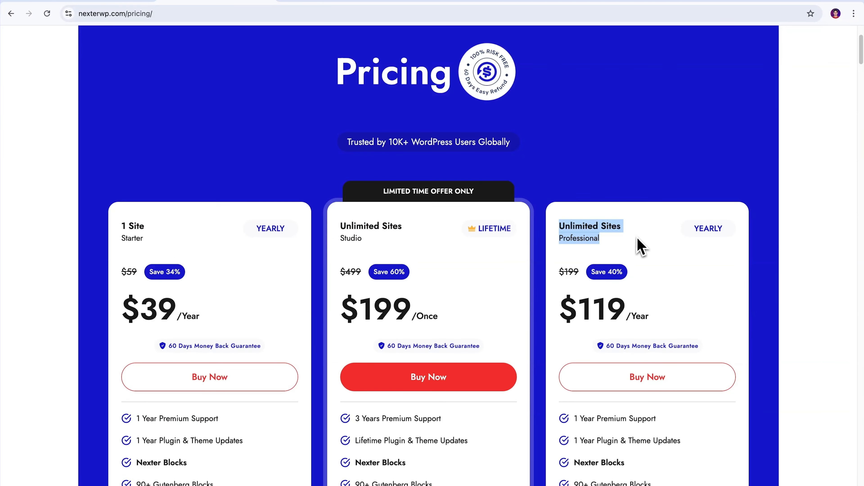
pyautogui.click(637, 245)
pyautogui.scroll(-10, 805, 143)
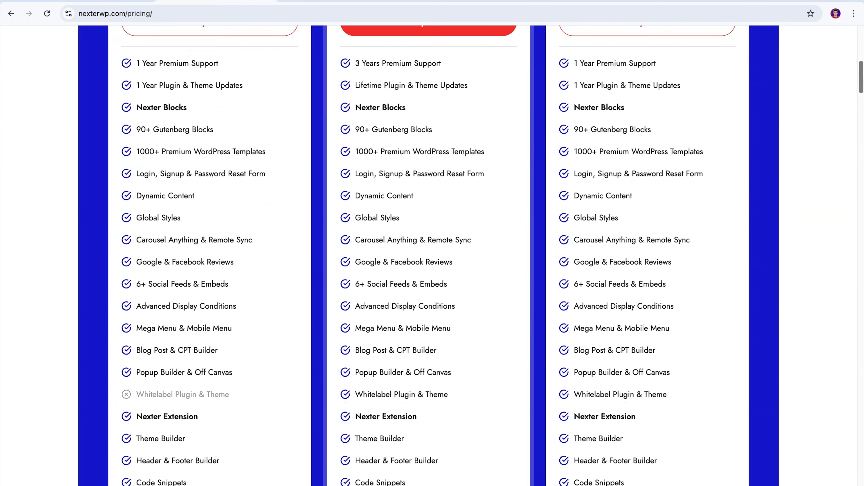
pyautogui.scroll(10, 794, 364)
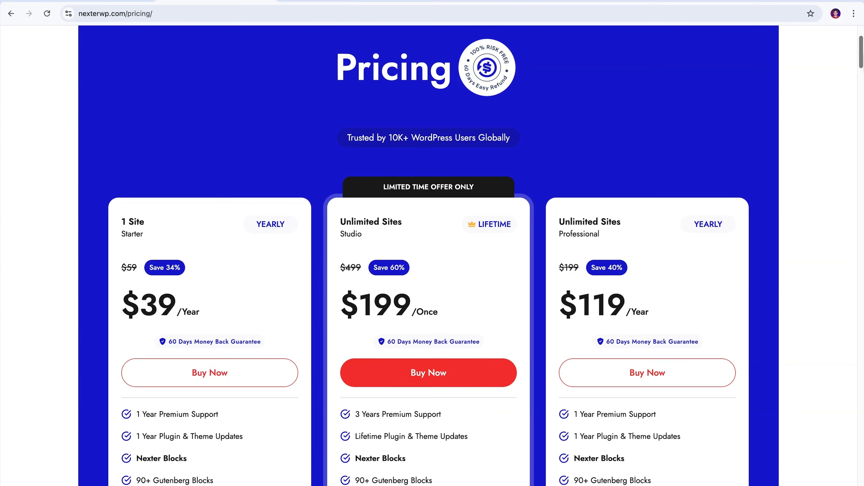
pyautogui.click(432, 382)
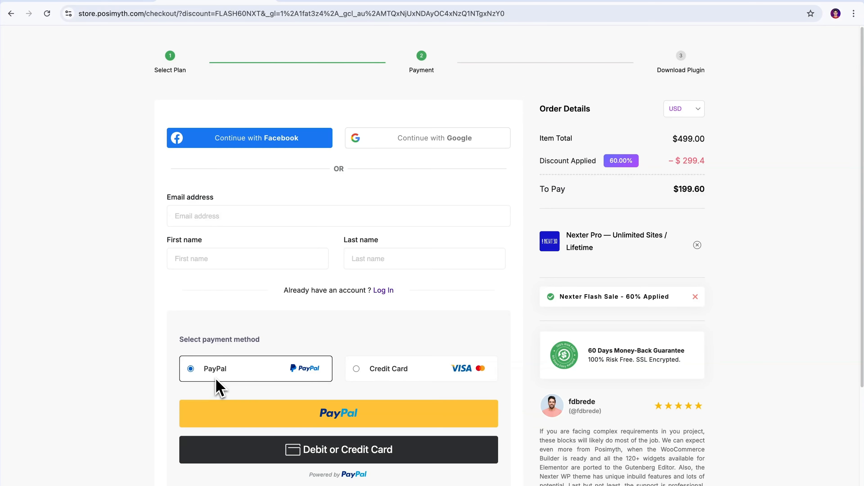
# - Fill in the buyer's e-mail, first and last name at checkout, with PayPal as payment method
pyautogui.click(357, 374)
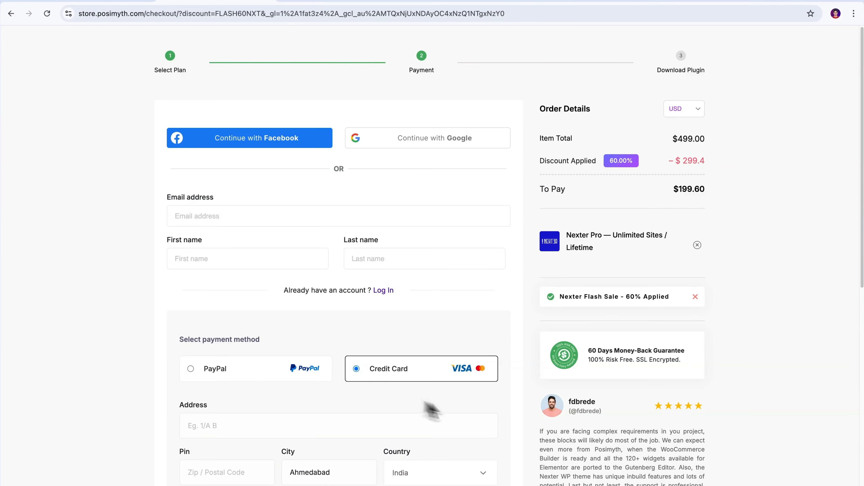
pyautogui.scroll(-10, 771, 347)
pyautogui.scroll(10, 771, 347)
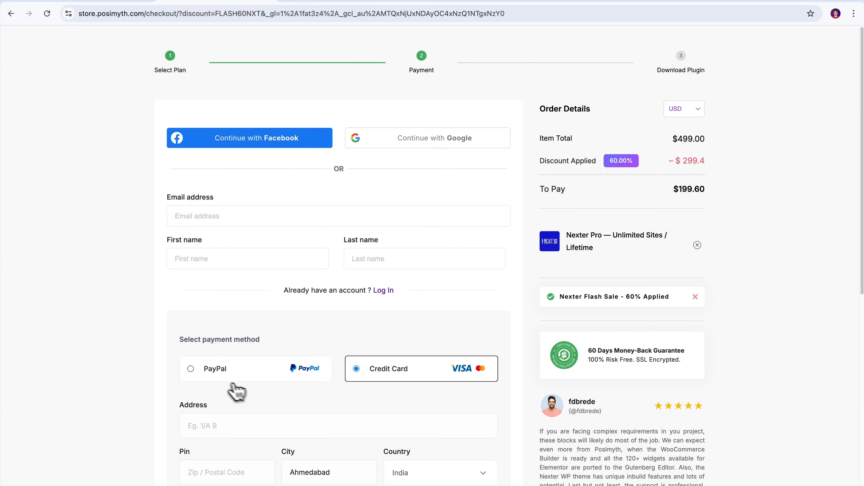
pyautogui.click(195, 376)
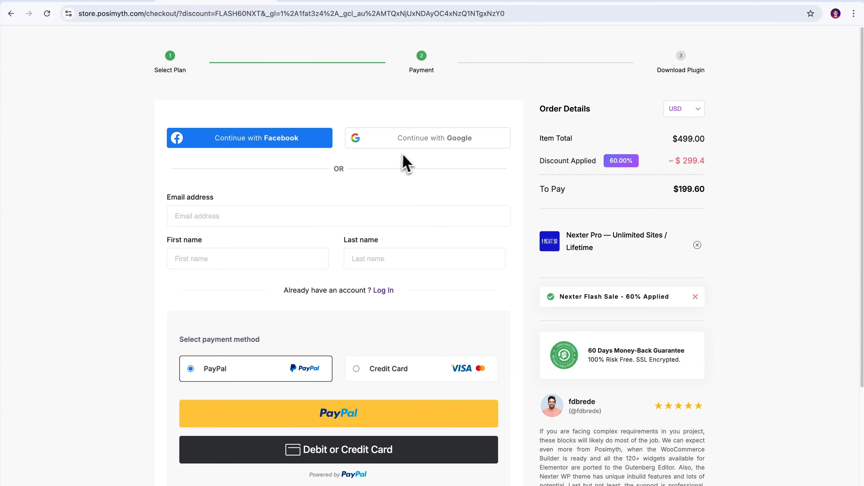
pyautogui.click(265, 218)
pyautogui.click(245, 246)
pyautogui.click(231, 256)
pyautogui.click(241, 283)
pyautogui.click(367, 262)
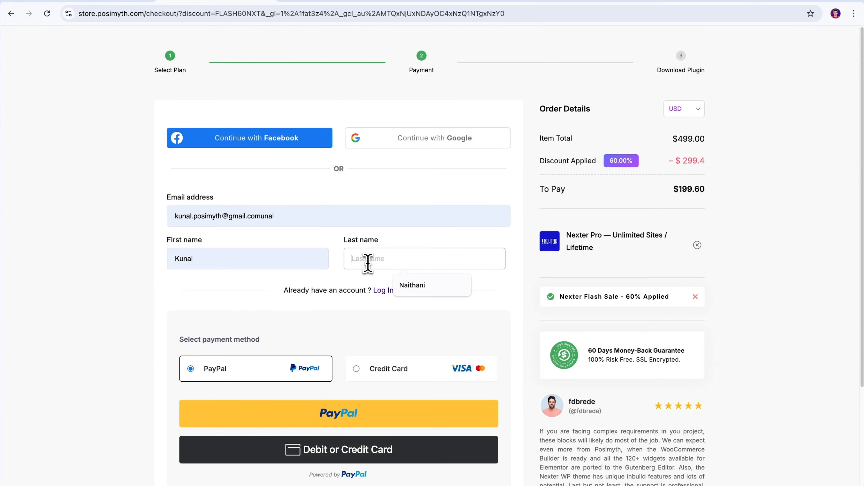
pyautogui.click(412, 285)
# - Pay with PayPal and download the Nexter Blocks version 4.2.1 package
pyautogui.click(347, 423)
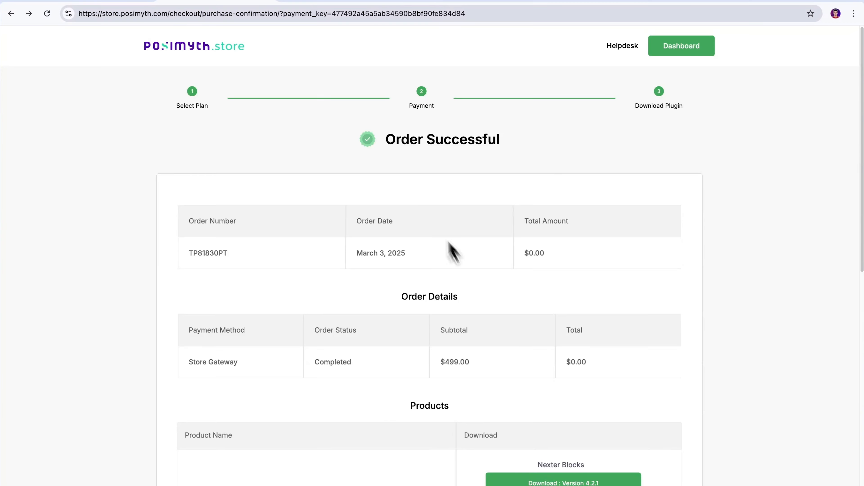
pyautogui.moveTo(384, 150); pyautogui.dragTo(511, 154)
pyautogui.scroll(-7, 850, 156)
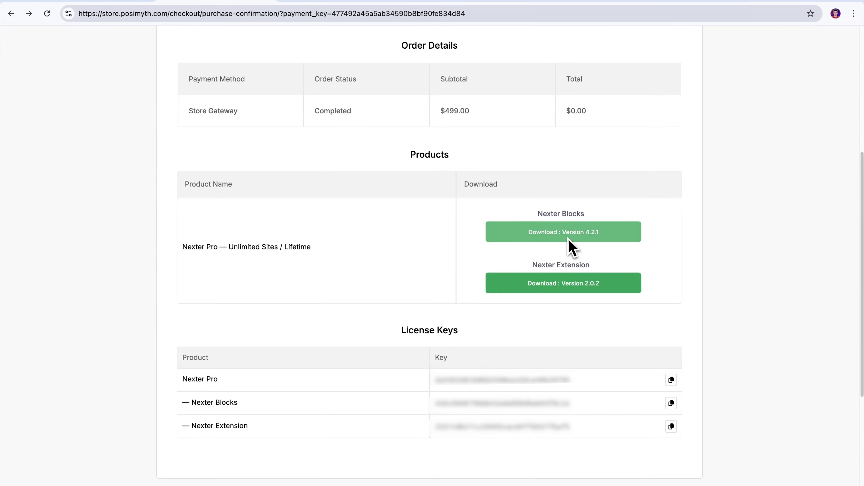
pyautogui.click(561, 234)
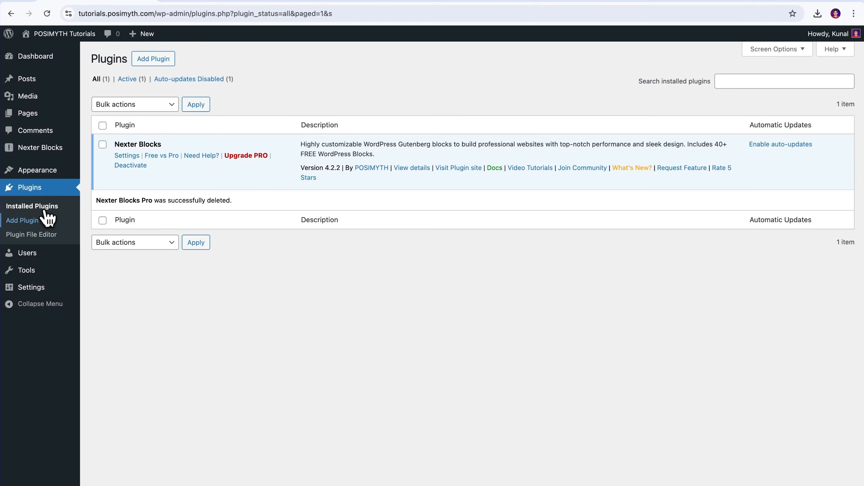
# - Upload the plus-addons zip from Downloads, install it and activate Nexter Blocks Pro
pyautogui.click(37, 220)
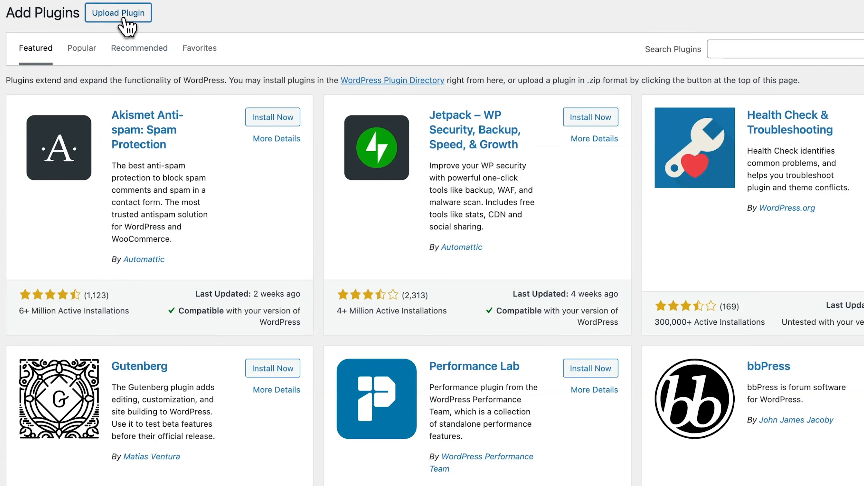
pyautogui.click(179, 59)
pyautogui.click(382, 133)
pyautogui.click(347, 207)
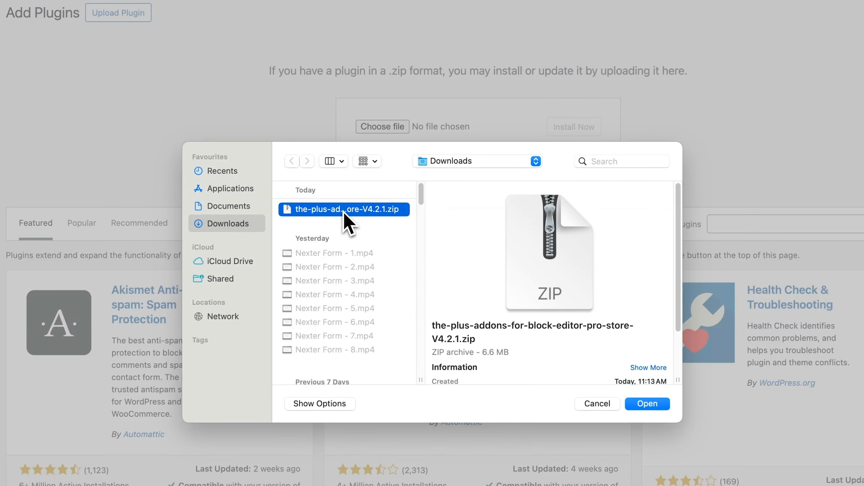
pyautogui.click(649, 405)
pyautogui.click(573, 127)
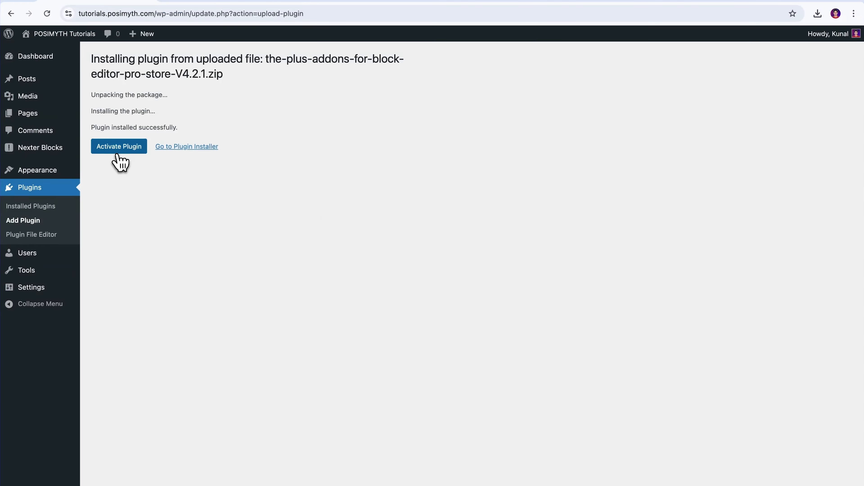
pyautogui.click(118, 150)
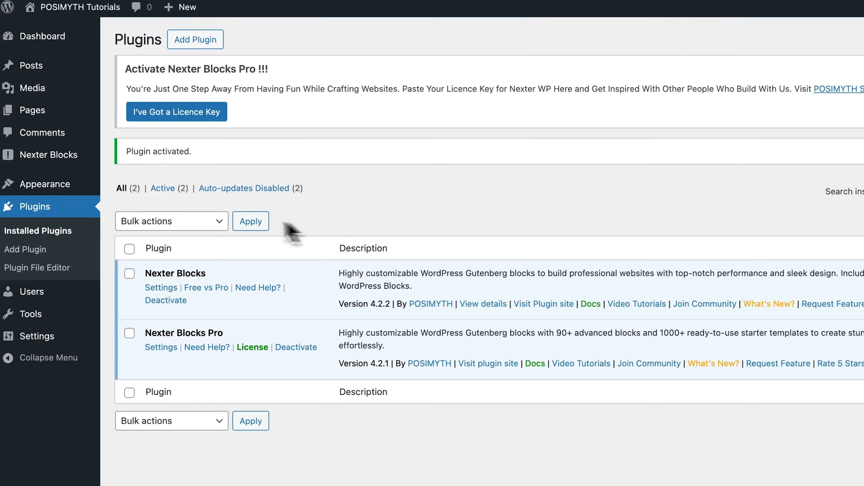
pyautogui.moveTo(25, 155)
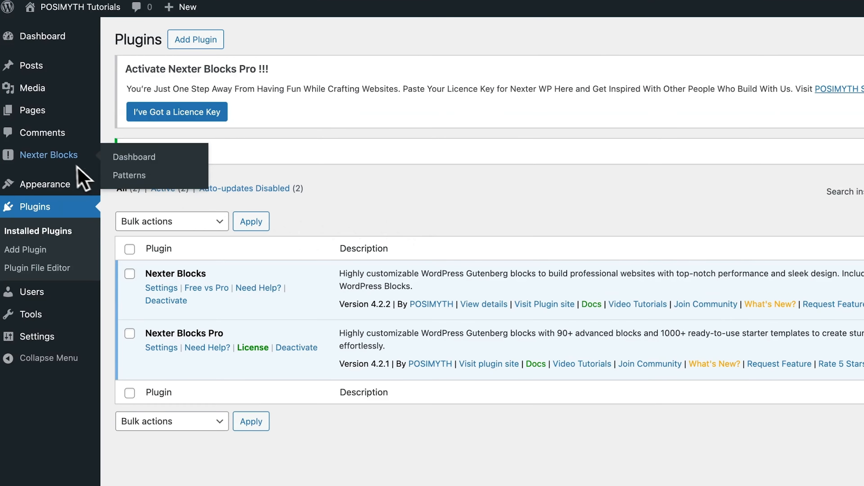
# - Paste the licence key from the purchase confirmation into Activate PRO and activate it
pyautogui.click(140, 161)
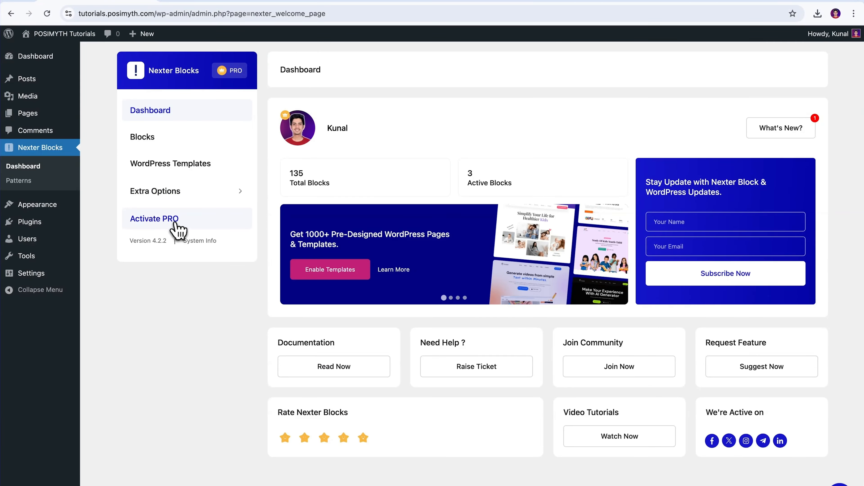
pyautogui.click(178, 227)
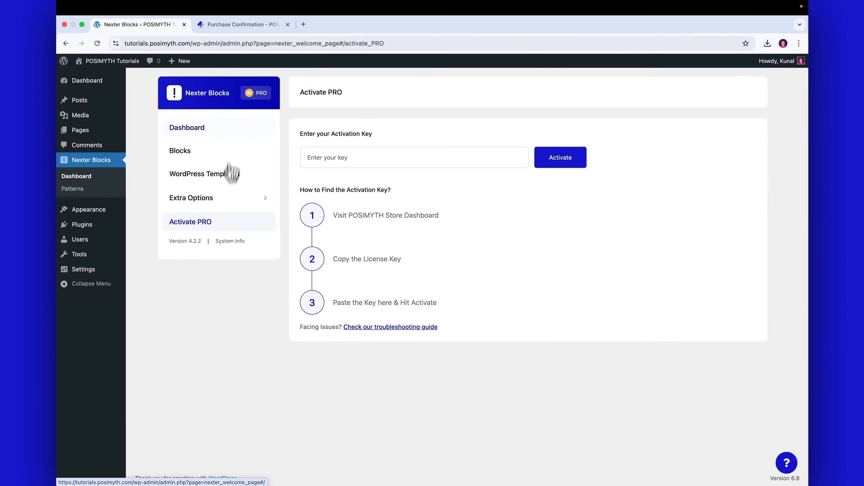
pyautogui.click(242, 25)
pyautogui.click(140, 25)
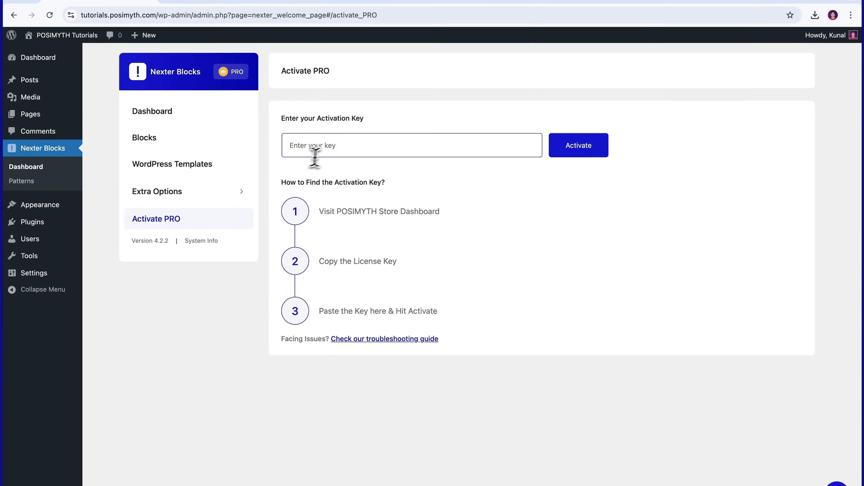
pyautogui.click(308, 145)
pyautogui.press('super+v')
pyautogui.click(580, 150)
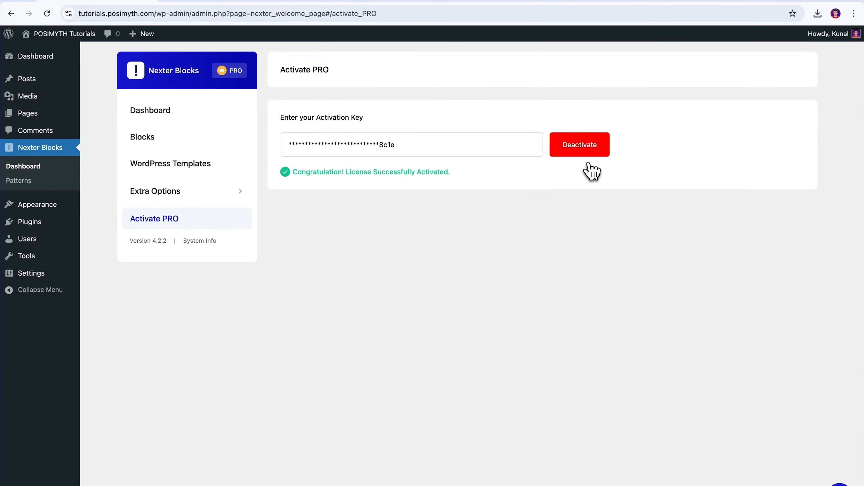
pyautogui.moveTo(58, 227)
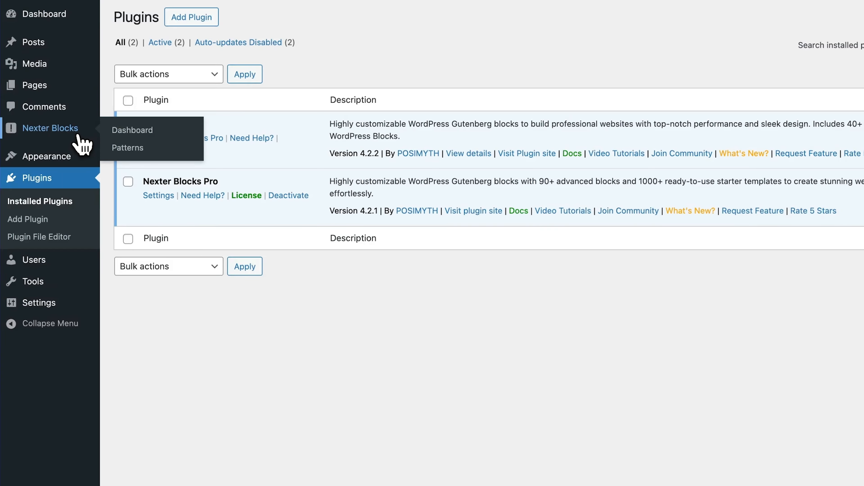
# - In Nexter Blocks settings, search 'Form', filter Freemium, enable the Form block and save
pyautogui.click(79, 136)
pyautogui.click(183, 148)
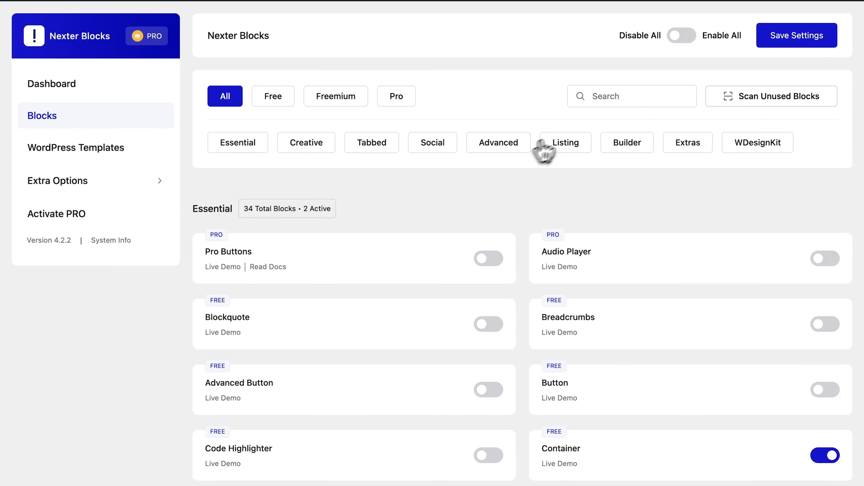
pyautogui.click(597, 113)
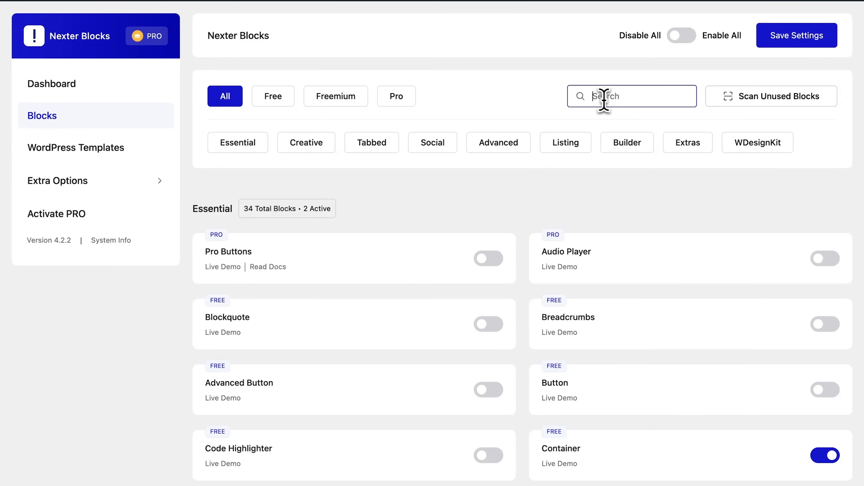
pyautogui.write('Form')
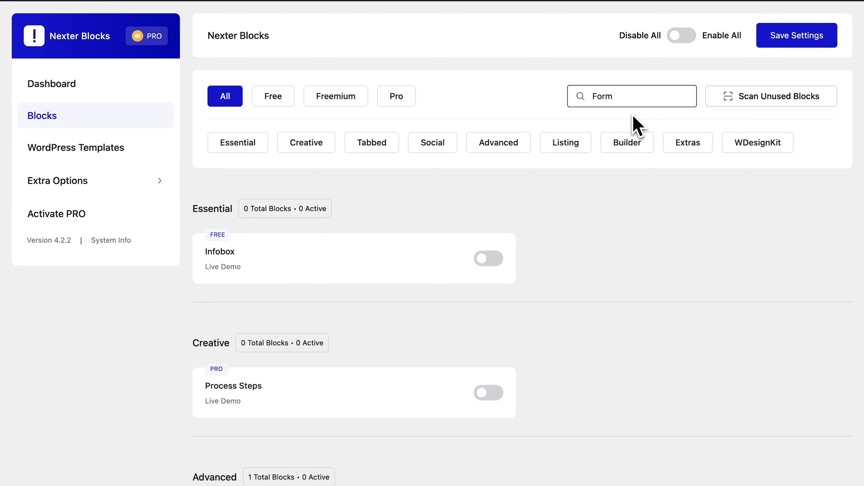
pyautogui.click(340, 102)
pyautogui.click(497, 261)
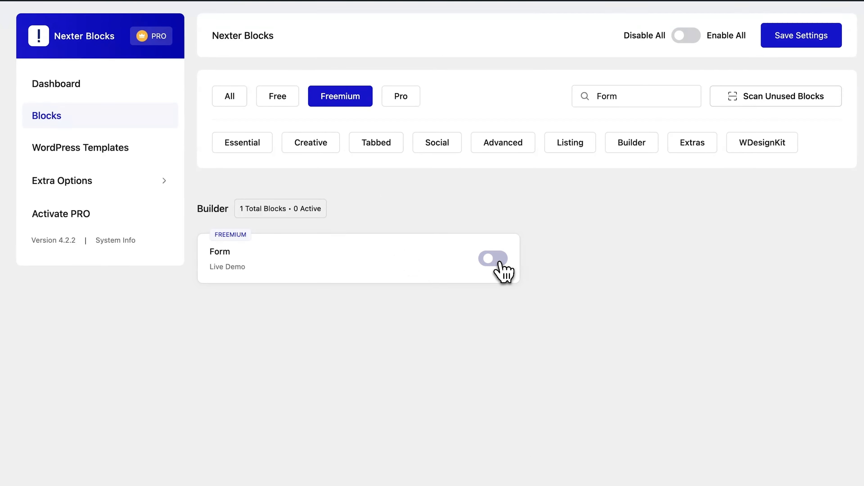
pyautogui.click(499, 260)
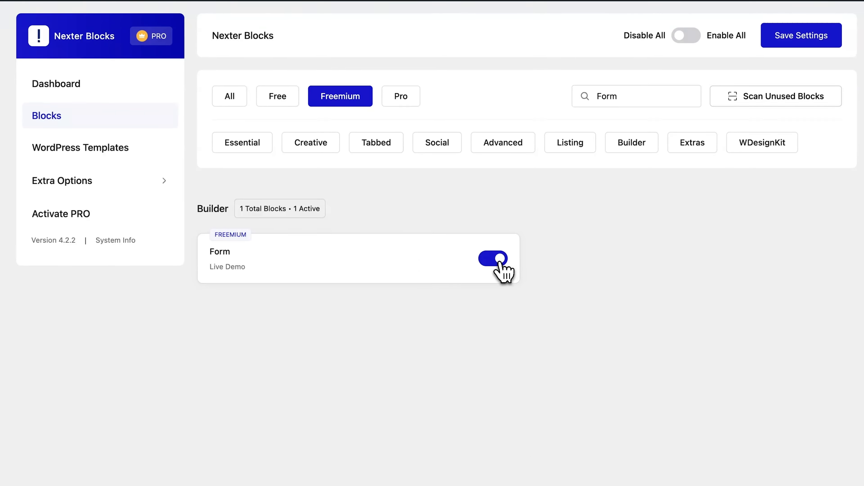
pyautogui.click(800, 45)
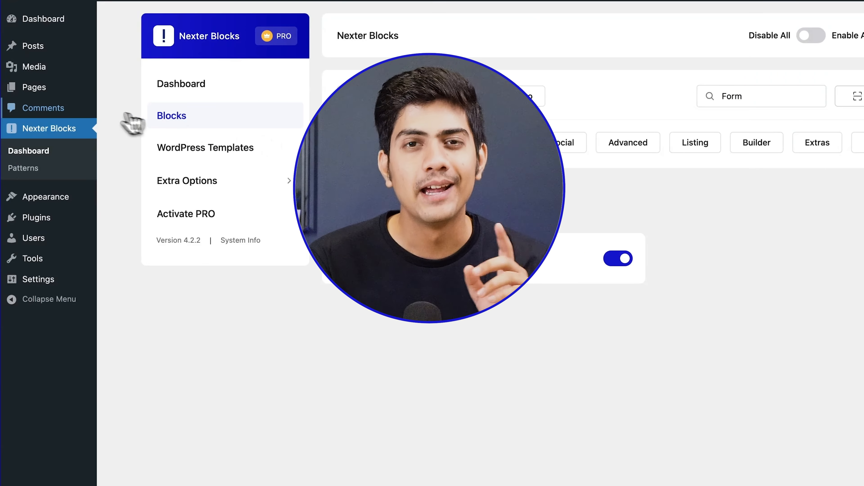
# - Start a new page titled 'Form'
pyautogui.moveTo(58, 96)
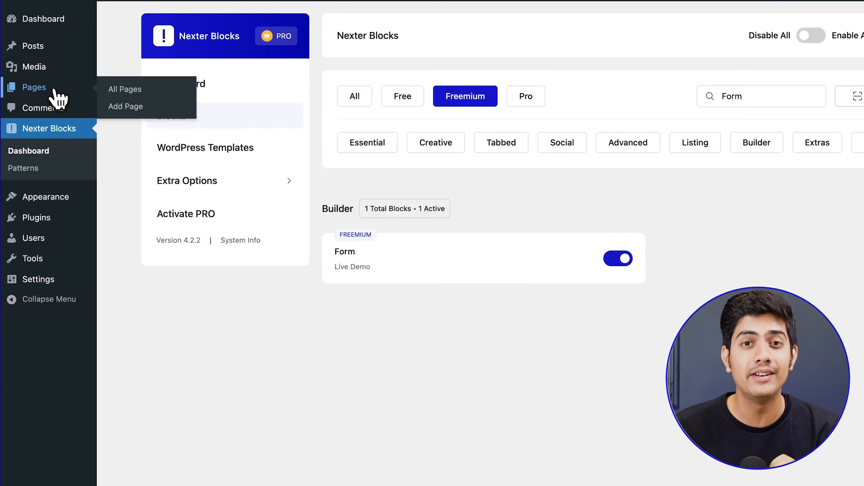
pyautogui.click(56, 90)
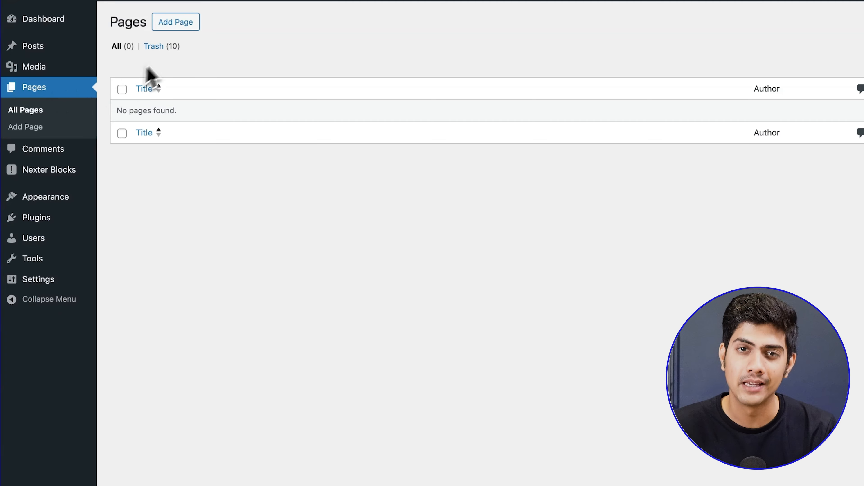
pyautogui.click(176, 28)
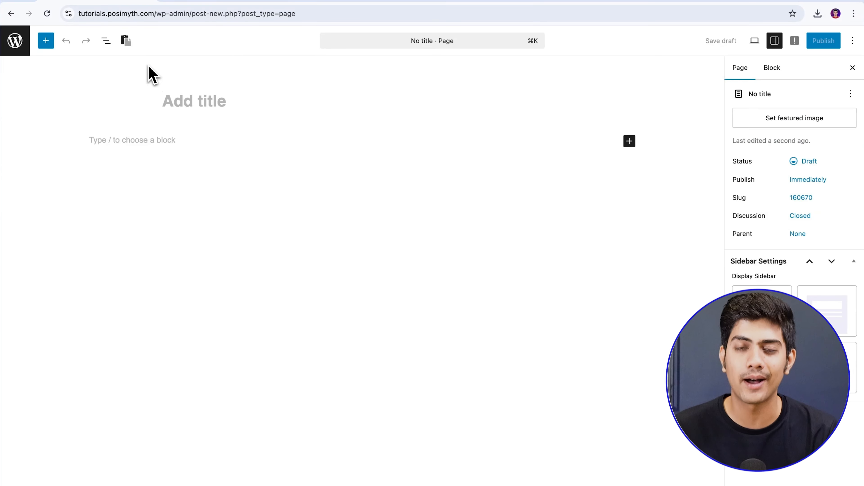
pyautogui.write('Form')
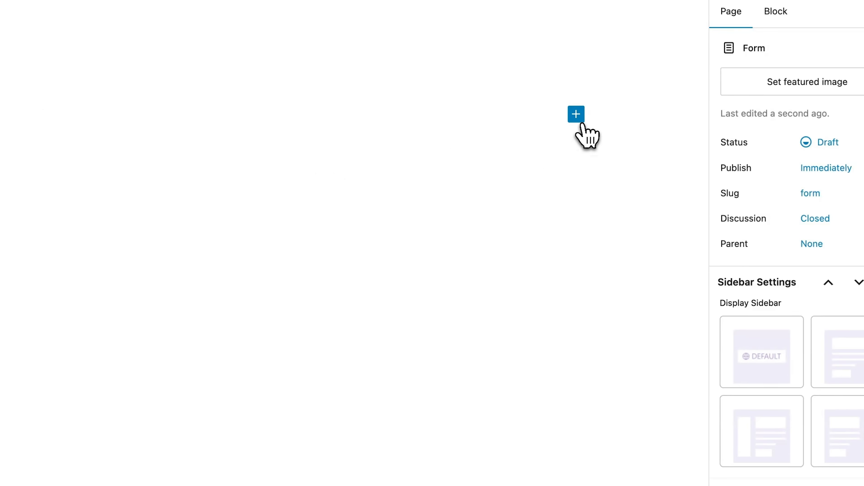
# - Insert the Nexter Form block found by searching 'Form' in the inserter
pyautogui.click(577, 115)
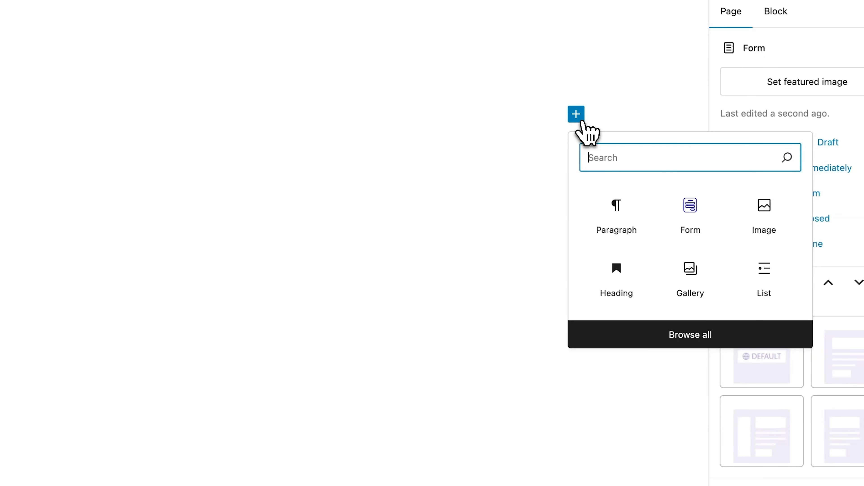
pyautogui.write('Form')
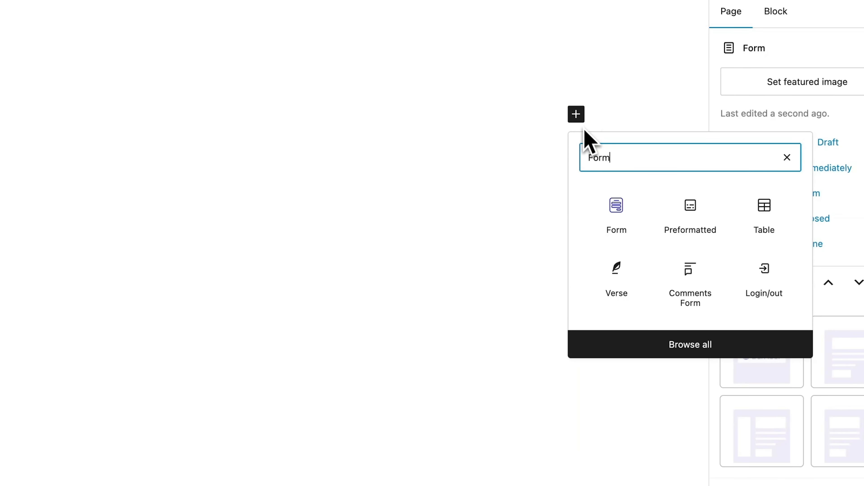
pyautogui.click(616, 215)
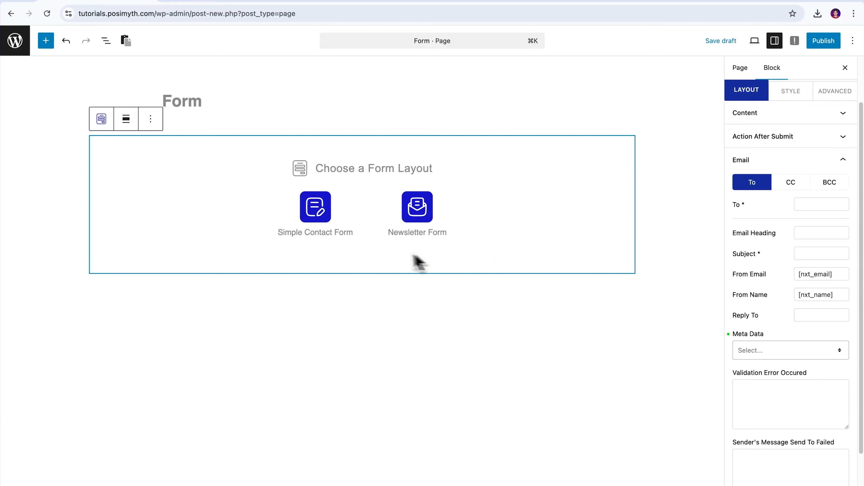
# - Choose the Simple Contact Form layout and collapse the Email settings panel
pyautogui.click(317, 212)
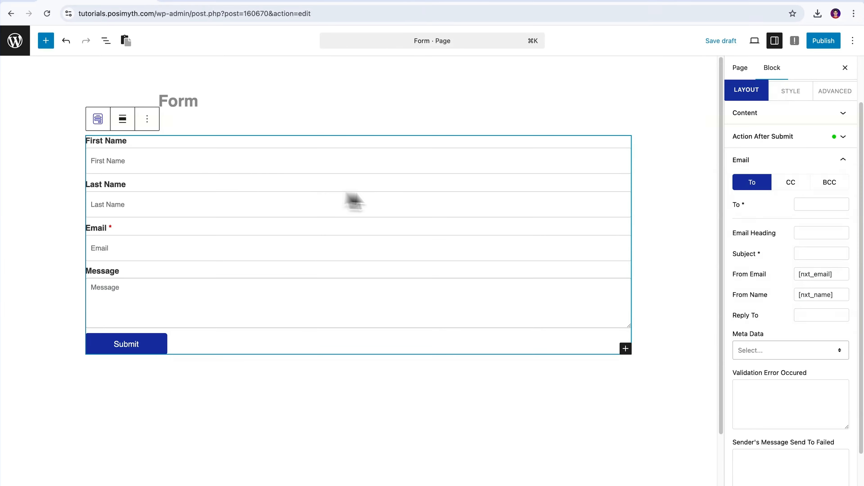
pyautogui.click(777, 160)
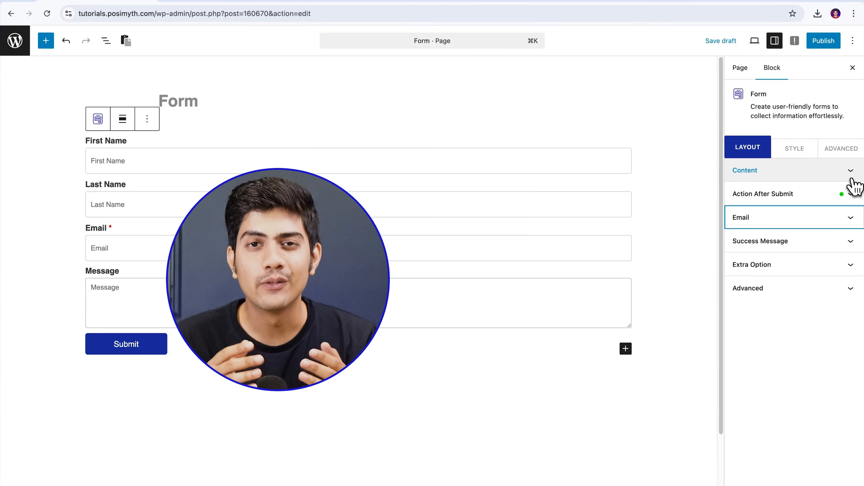
# - Try the Layout Type options in Content settings, settling on the fourth, boxed-field layout
pyautogui.click(850, 178)
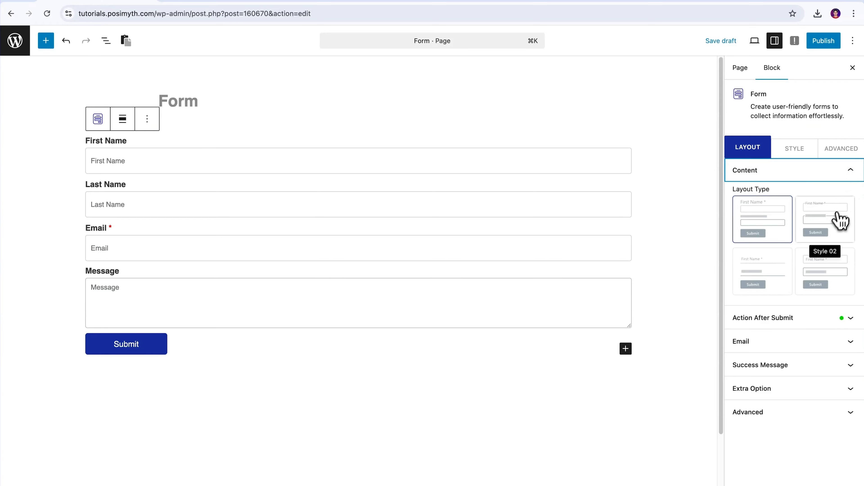
pyautogui.click(836, 230)
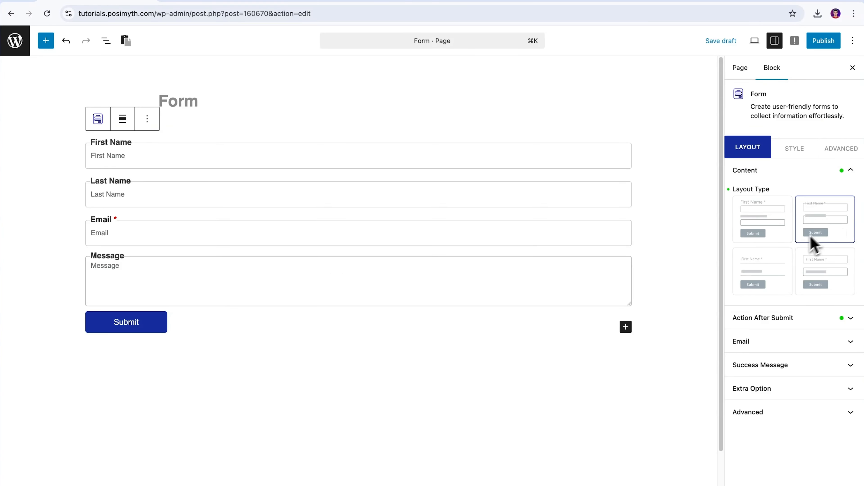
pyautogui.click(773, 272)
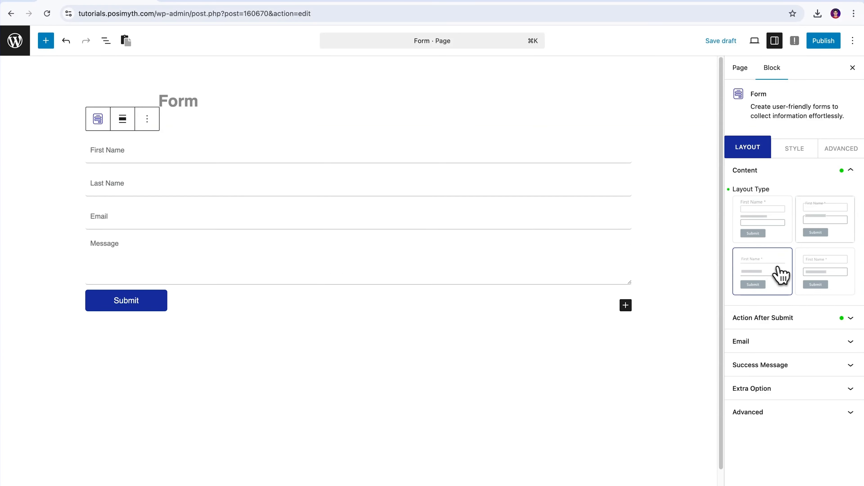
pyautogui.click(834, 275)
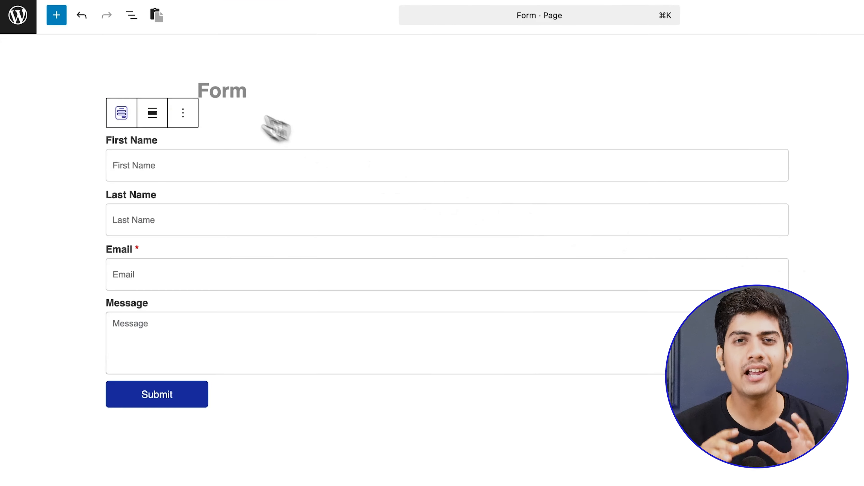
# - In List View, expand the form's fields and select First Name
pyautogui.click(132, 15)
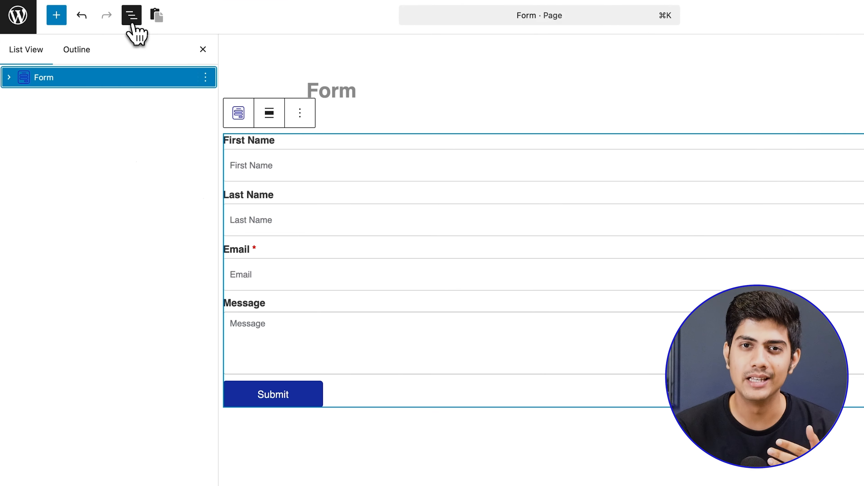
pyautogui.click(9, 78)
pyautogui.click(66, 119)
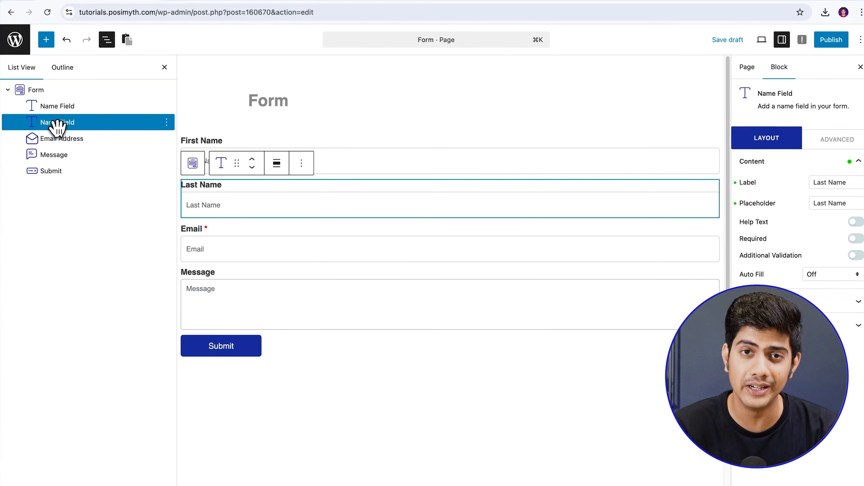
pyautogui.click(58, 139)
pyautogui.click(61, 171)
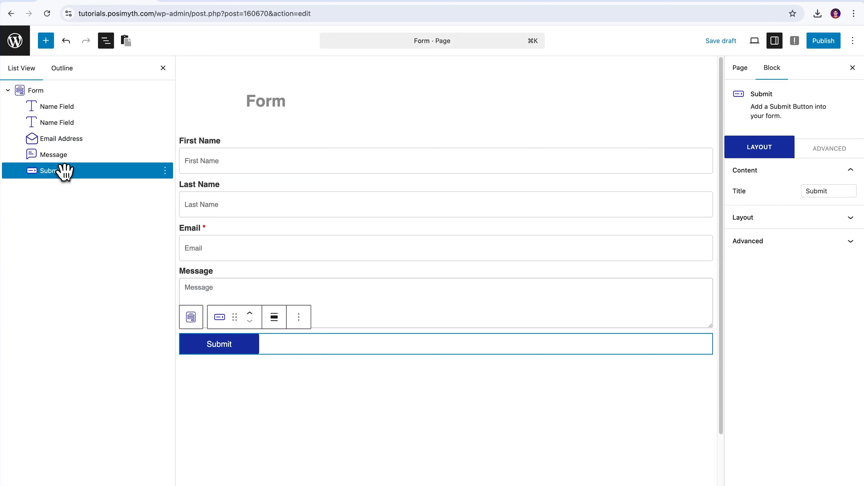
pyautogui.click(70, 108)
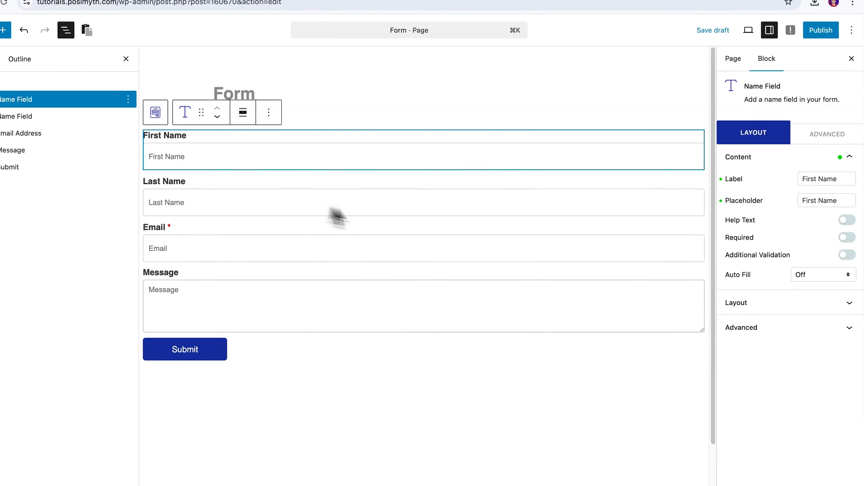
# - Make First Name required with an image icon, then reselect the Form block to add fields
pyautogui.moveTo(740, 182); pyautogui.dragTo(748, 187)
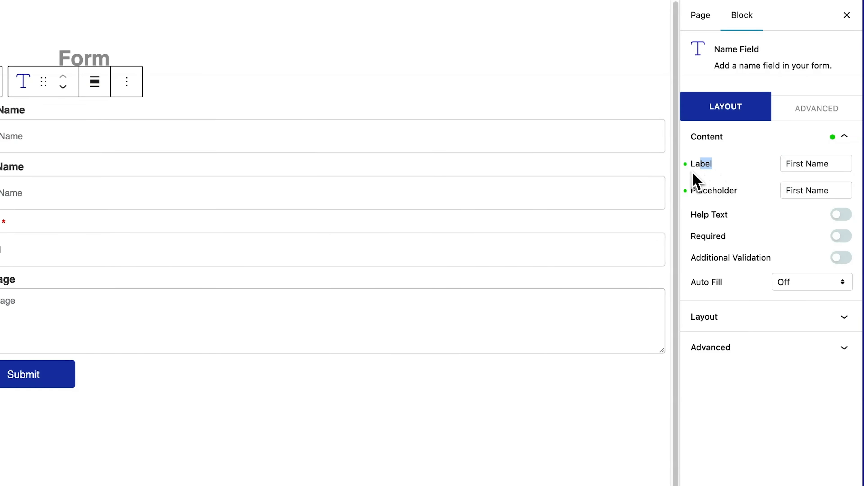
pyautogui.moveTo(692, 173); pyautogui.dragTo(691, 168)
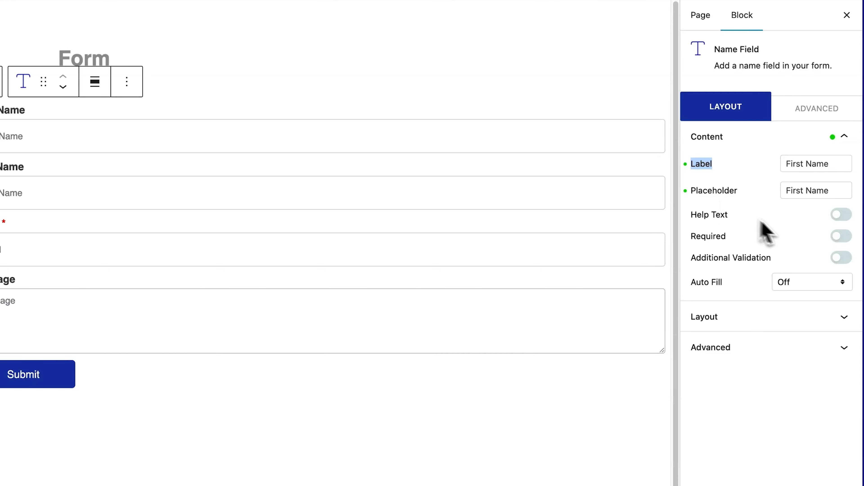
pyautogui.click(841, 237)
pyautogui.click(846, 341)
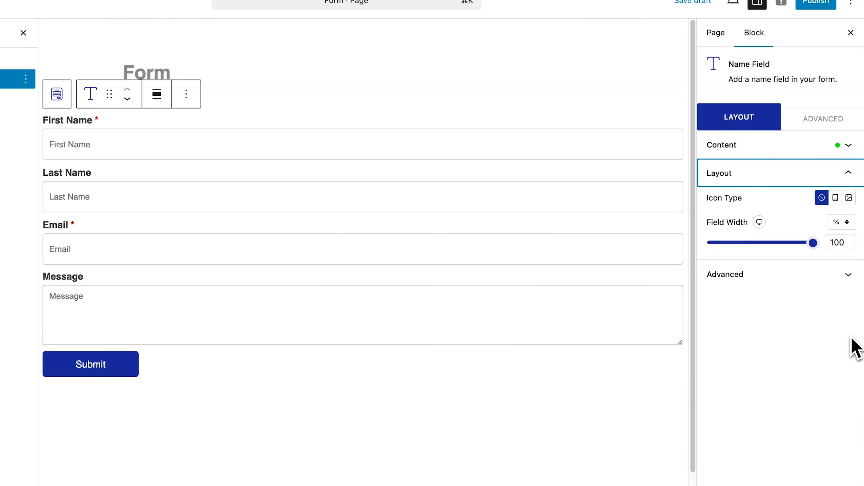
pyautogui.click(848, 197)
pyautogui.moveTo(813, 348)
pyautogui.mouseDown()
pyautogui.moveTo(771, 349)
pyautogui.moveTo(814, 351)
pyautogui.mouseUp()
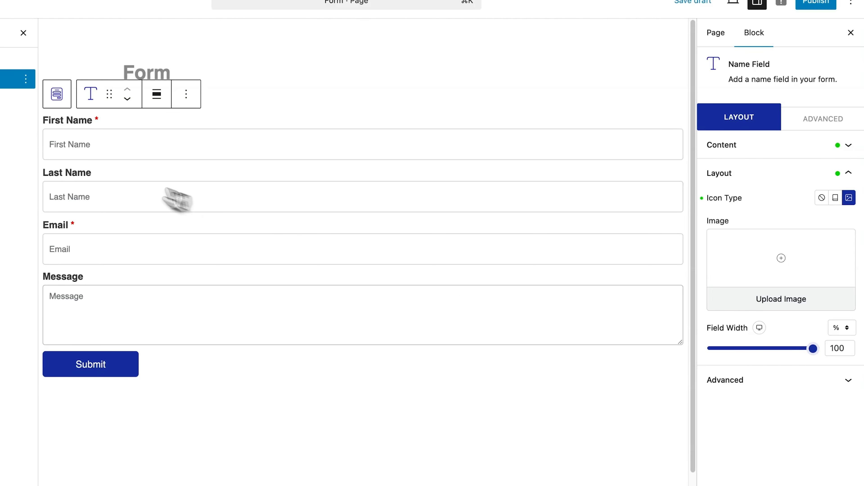
pyautogui.click(62, 101)
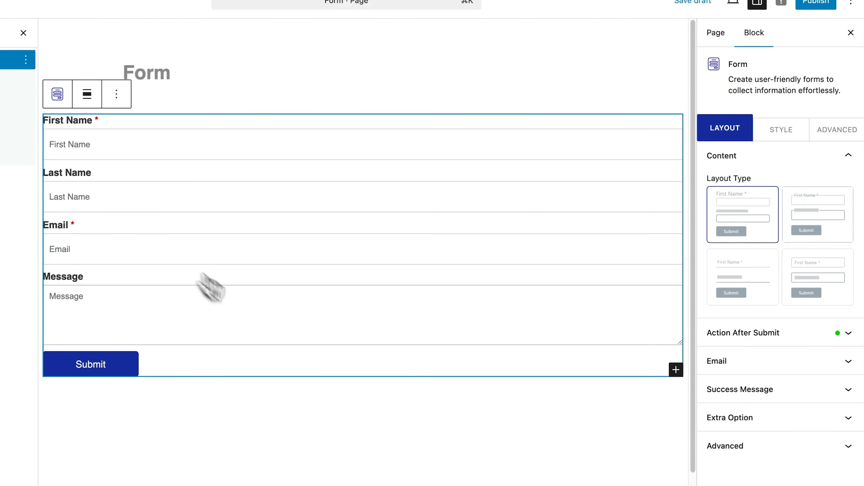
pyautogui.click(675, 286)
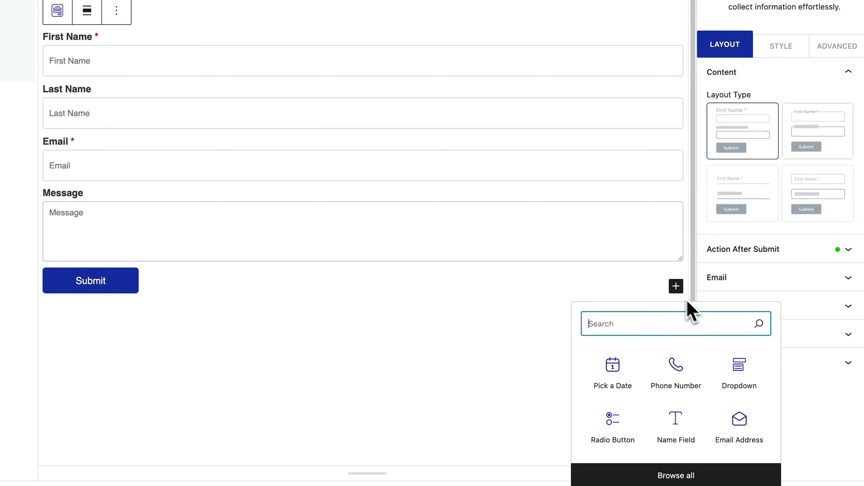
# - Add a Phone Number field to the form, then move Phone and Message above Email in List View
pyautogui.click(678, 482)
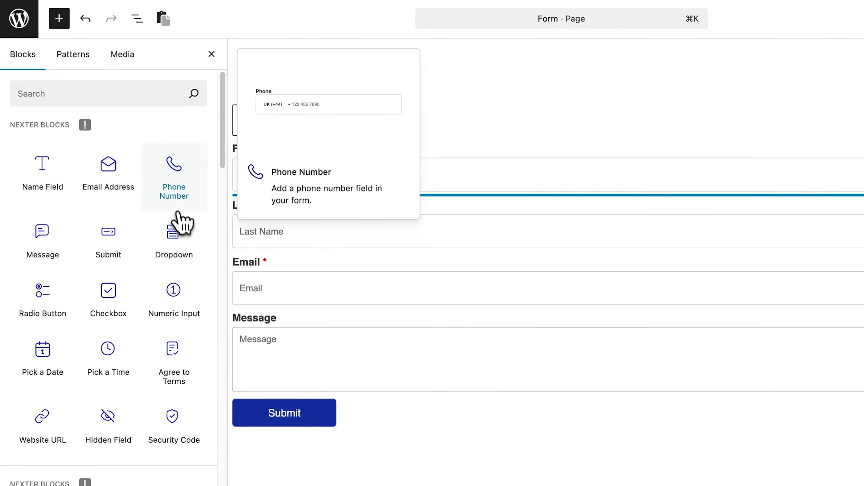
pyautogui.moveTo(175, 204); pyautogui.dragTo(494, 332)
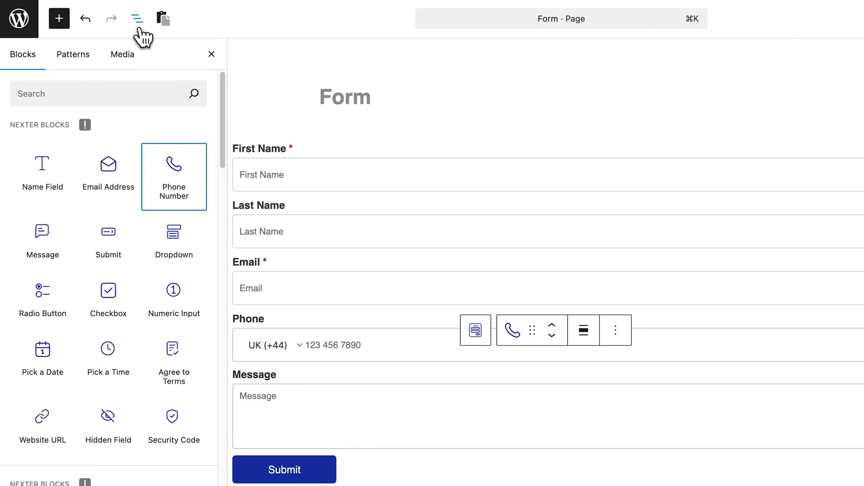
pyautogui.click(138, 20)
pyautogui.moveTo(139, 167); pyautogui.dragTo(139, 141)
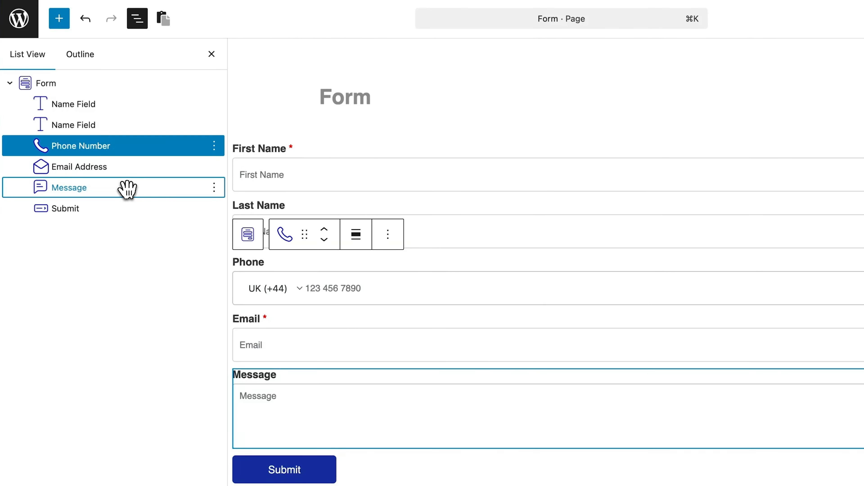
pyautogui.moveTo(127, 187); pyautogui.dragTo(129, 159)
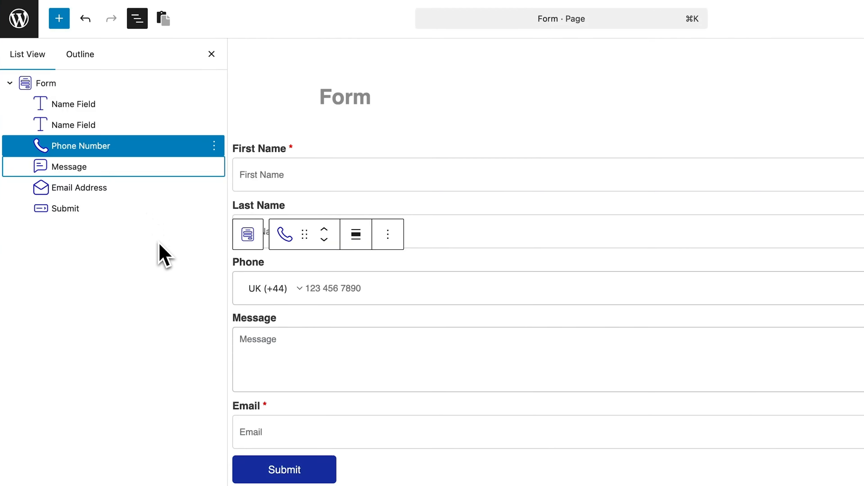
pyautogui.click(234, 259)
pyautogui.click(211, 53)
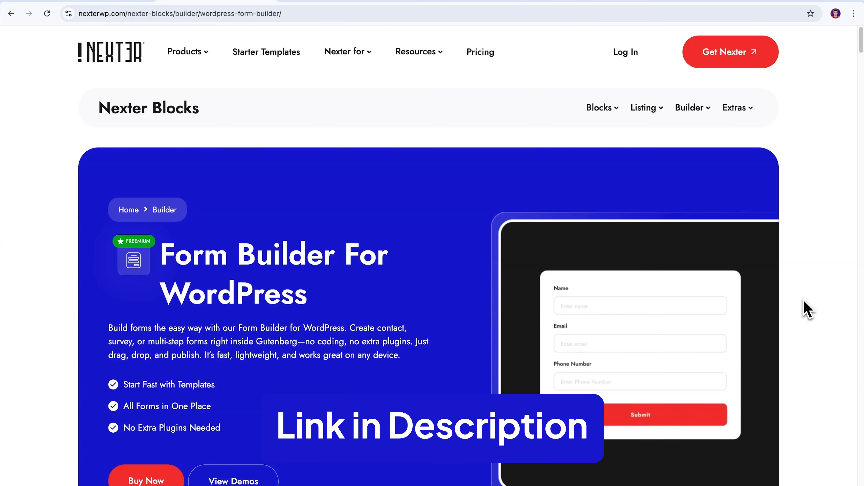
# - Copy the Nexter Contact Form demo 'For More Communication. Connect Here!' into the WordPress page
pyautogui.scroll(-5, 807, 309)
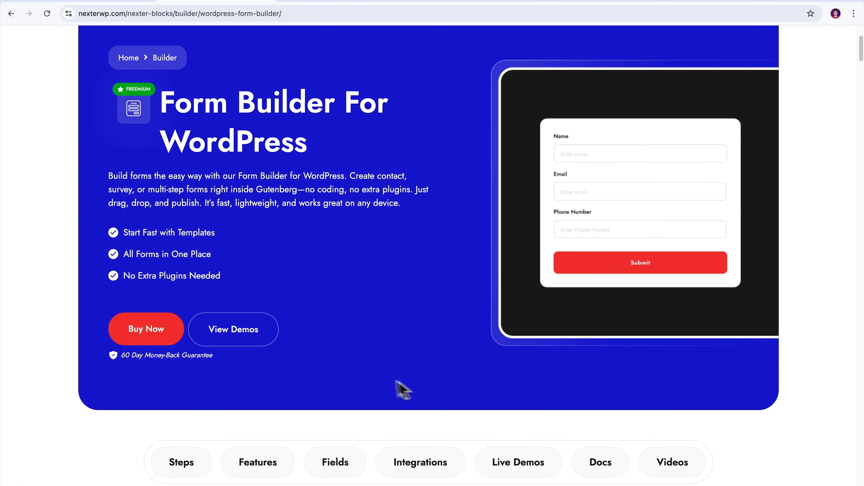
pyautogui.click(248, 342)
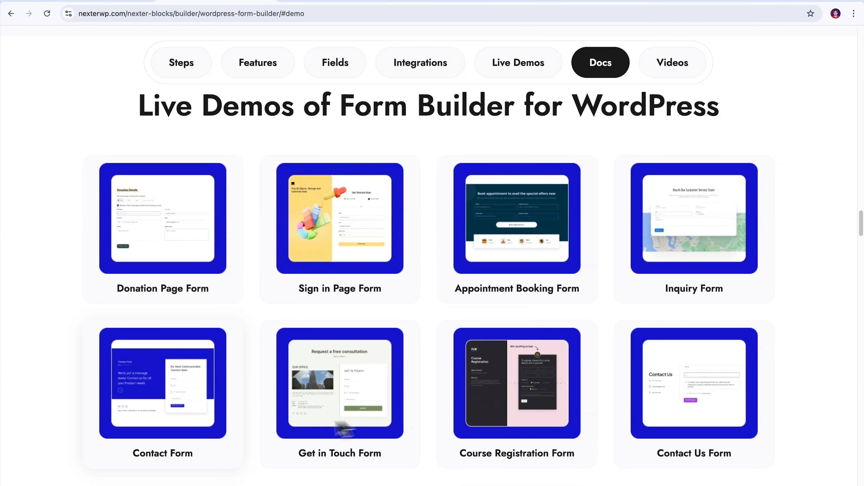
pyautogui.click(188, 405)
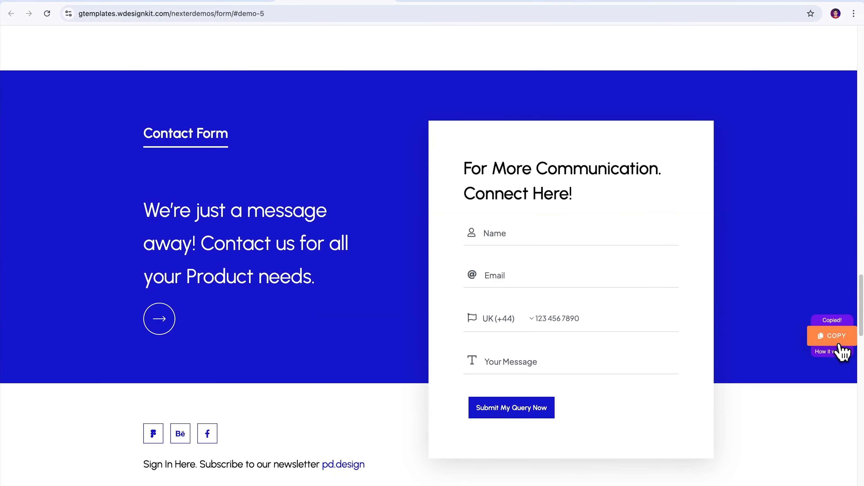
pyautogui.click(164, 21)
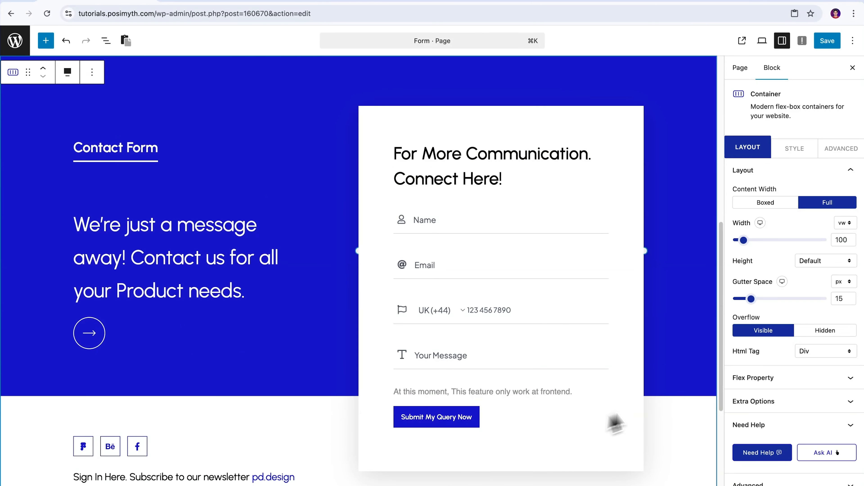
# - Inspect the settings of the form's Phone, Email and Name fields
pyautogui.moveTo(722, 354)
pyautogui.mouseDown()
pyautogui.moveTo(723, 172)
pyautogui.moveTo(718, 339)
pyautogui.mouseUp()
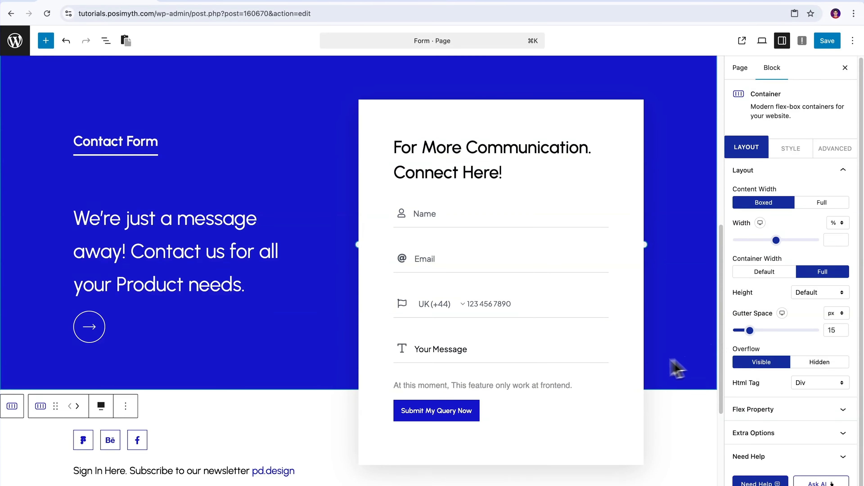
pyautogui.click(525, 328)
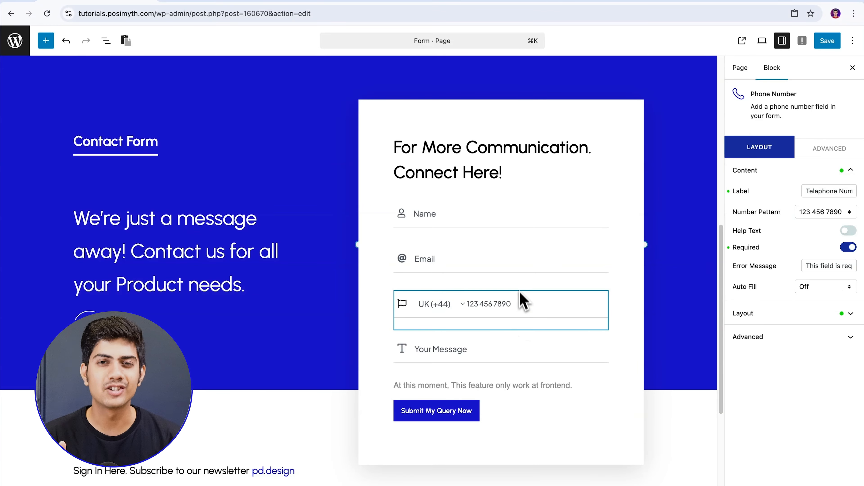
pyautogui.click(518, 274)
pyautogui.click(516, 225)
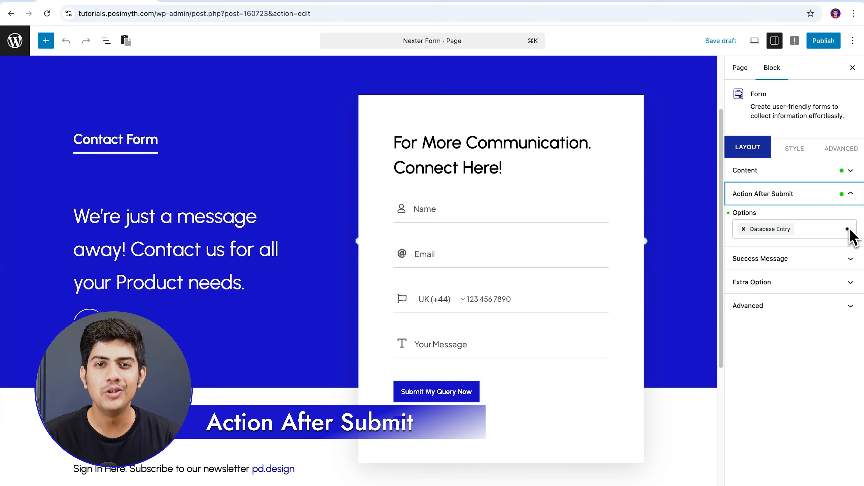
# - Try the Email, Auto Respond Email and Database Entry actions, then keep only Auto Respond Email
pyautogui.click(849, 230)
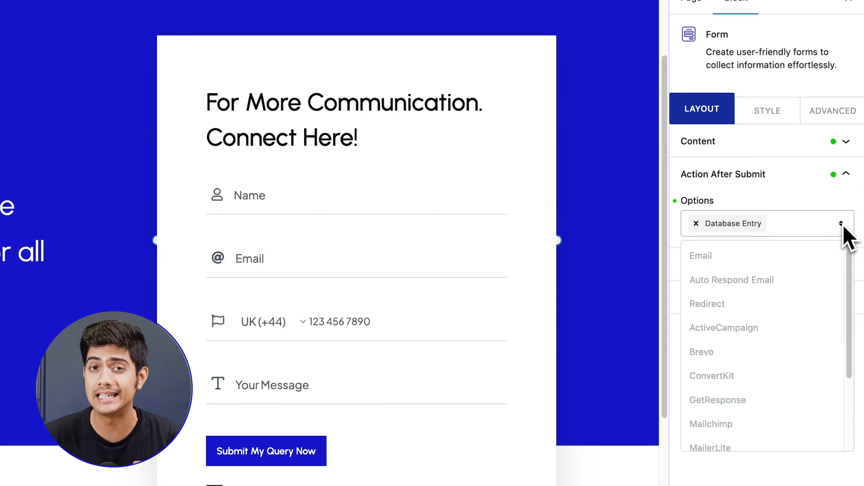
pyautogui.click(817, 257)
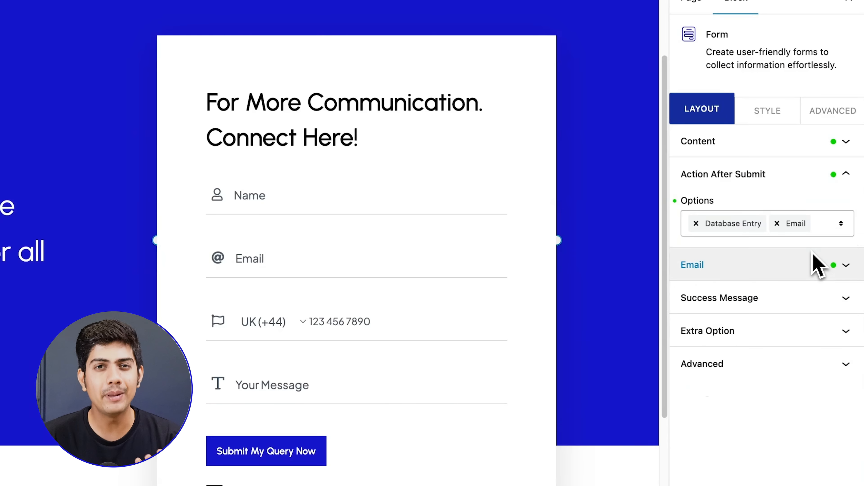
pyautogui.click(842, 228)
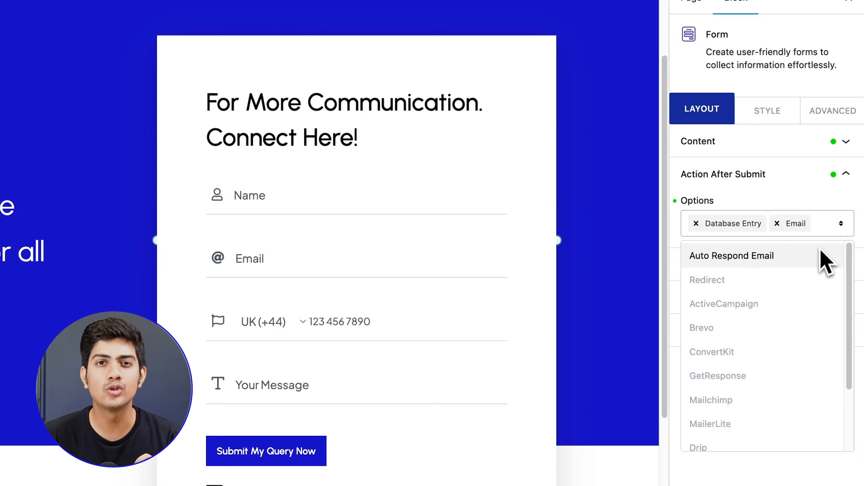
pyautogui.click(825, 257)
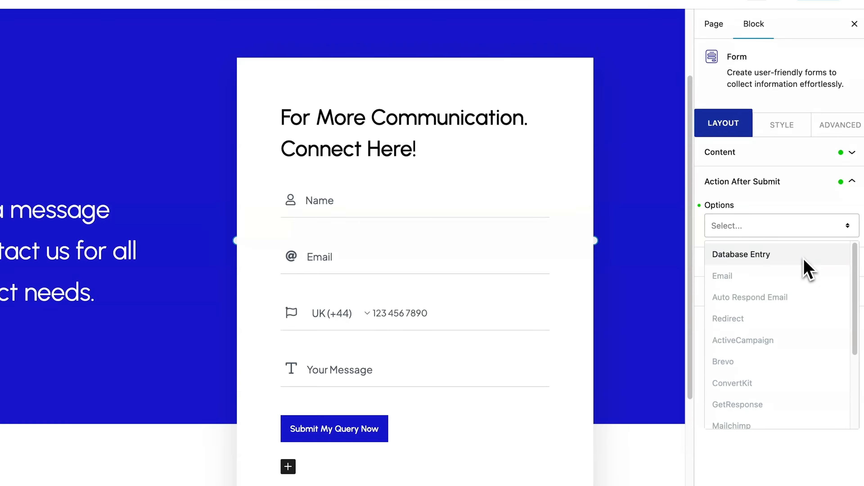
pyautogui.click(808, 270)
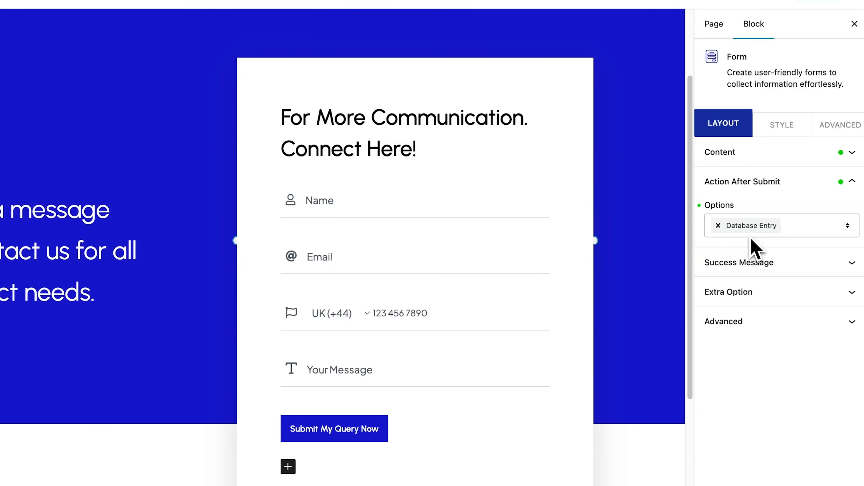
pyautogui.click(847, 227)
pyautogui.press('BackSpace')
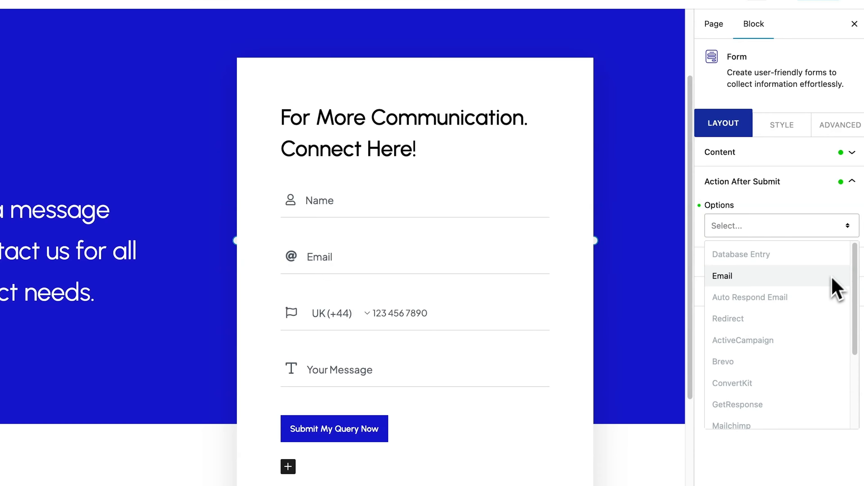
pyautogui.click(811, 298)
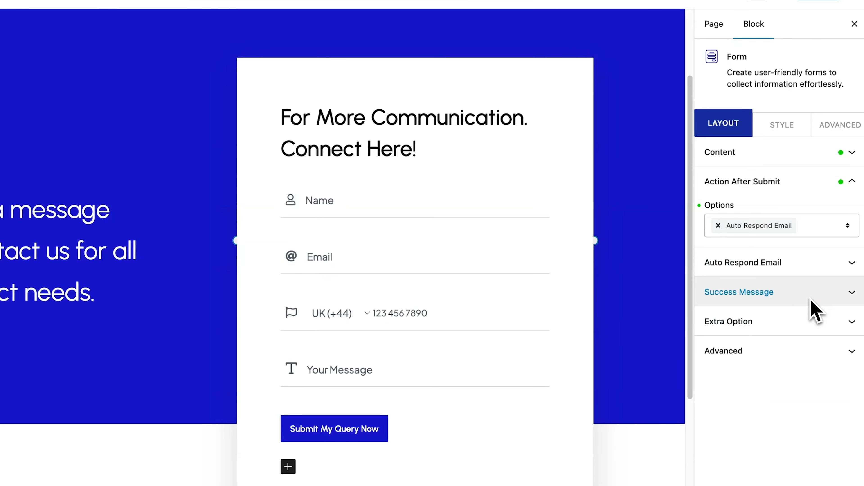
# - Give the auto-respond email the heading 'Thank You' and a subject starting 'We'll'
pyautogui.click(849, 264)
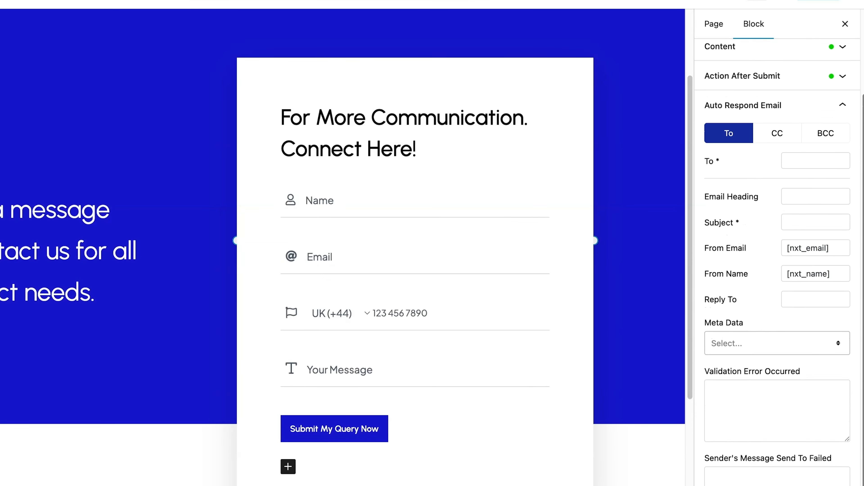
pyautogui.scroll(5, 779, 259)
pyautogui.click(811, 302)
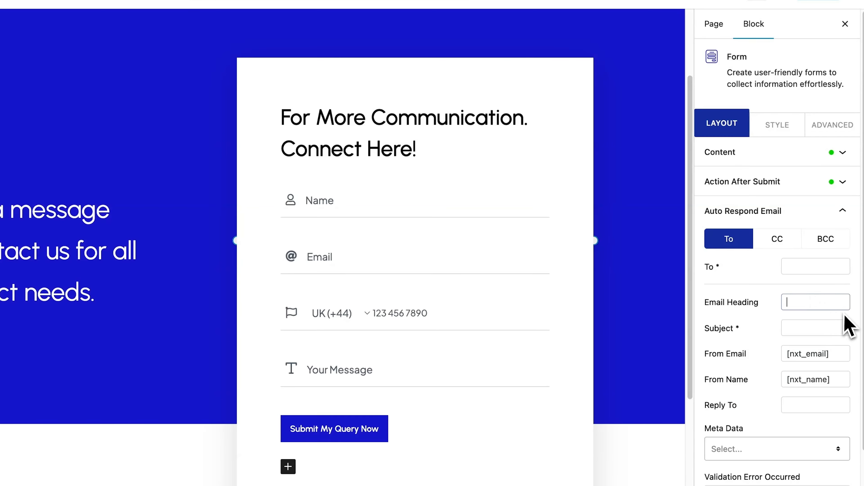
pyautogui.write('Thank You')
pyautogui.click(831, 329)
pyautogui.write("We'll get in touch!")
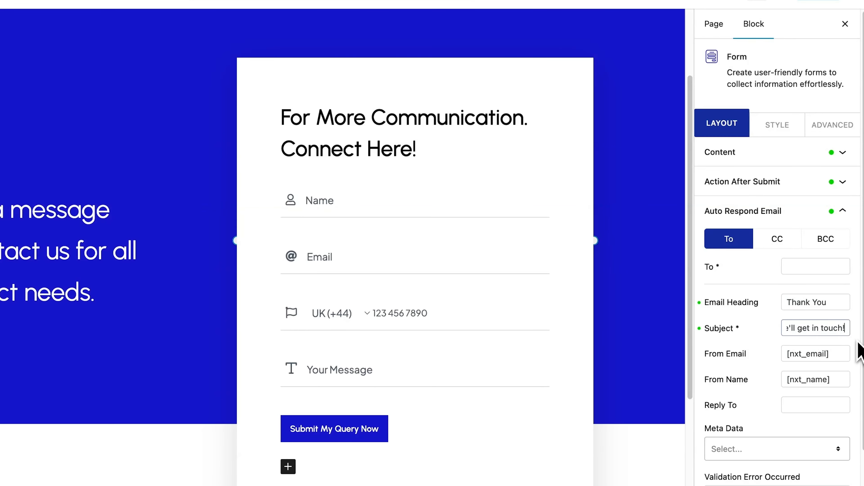
pyautogui.click(858, 343)
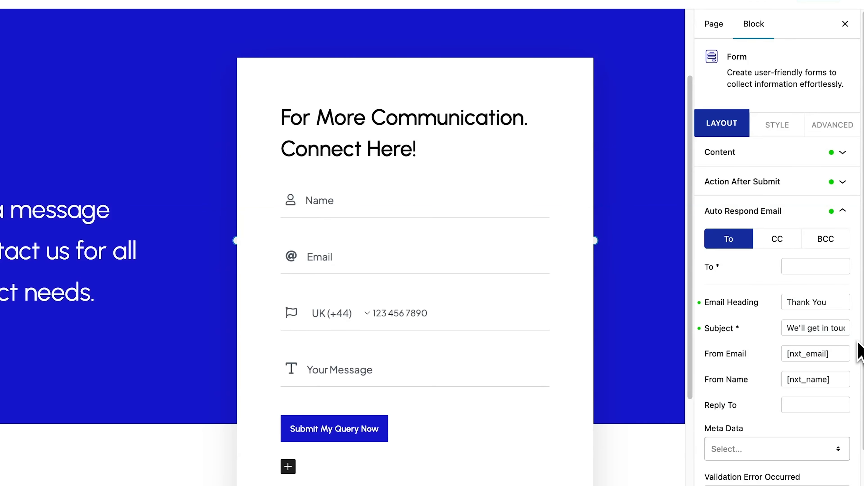
pyautogui.click(847, 184)
# - Replace Auto Respond Email with a Redirect action that opens in a new window with nofollow
pyautogui.click(716, 227)
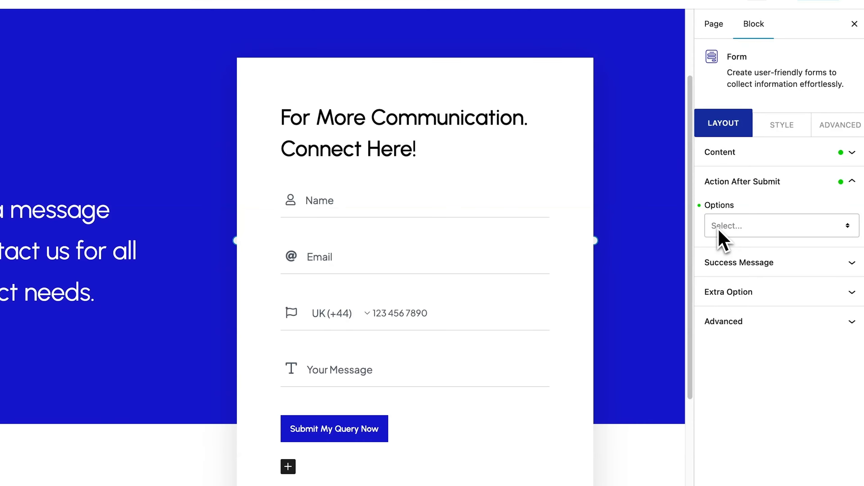
pyautogui.click(847, 231)
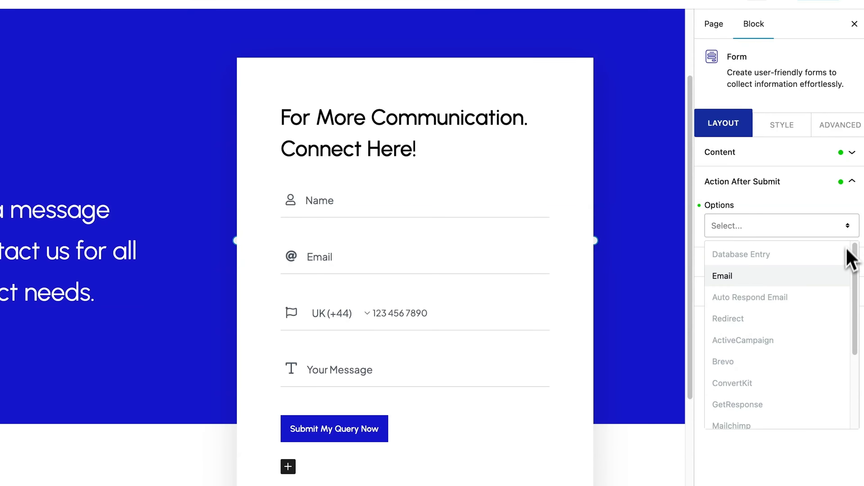
pyautogui.click(803, 320)
pyautogui.click(851, 267)
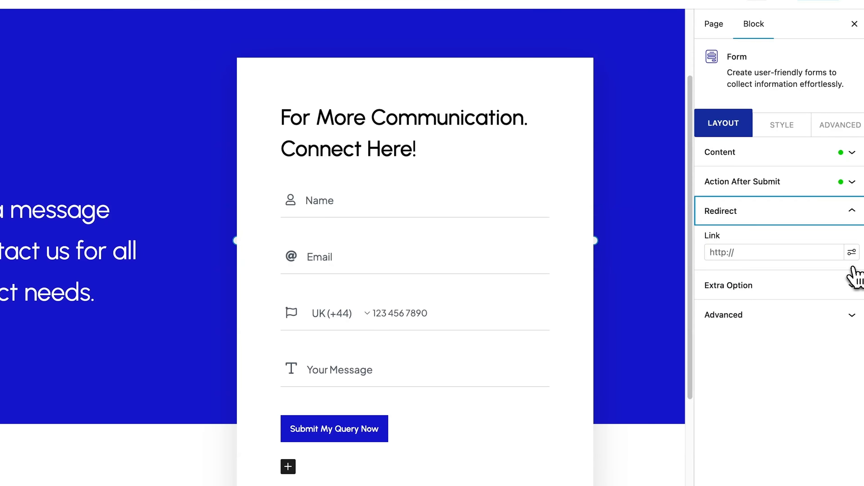
pyautogui.click(711, 252)
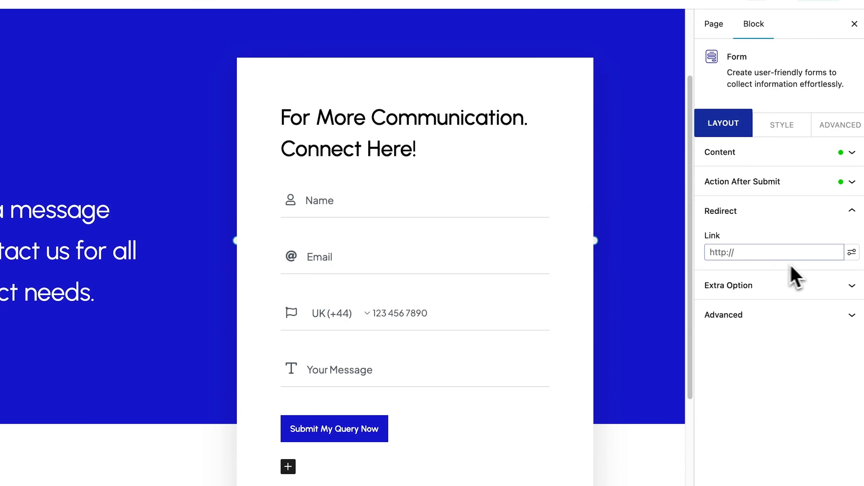
pyautogui.click(852, 254)
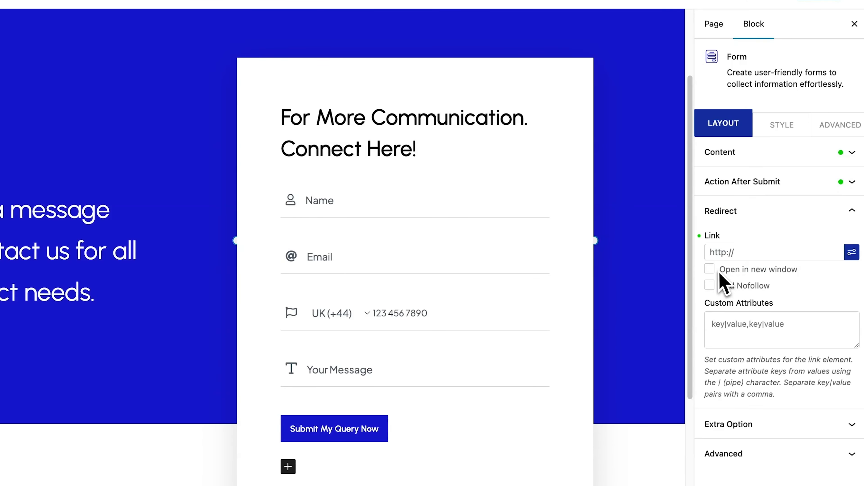
pyautogui.click(710, 269)
pyautogui.click(710, 286)
pyautogui.moveTo(709, 302); pyautogui.dragTo(768, 309)
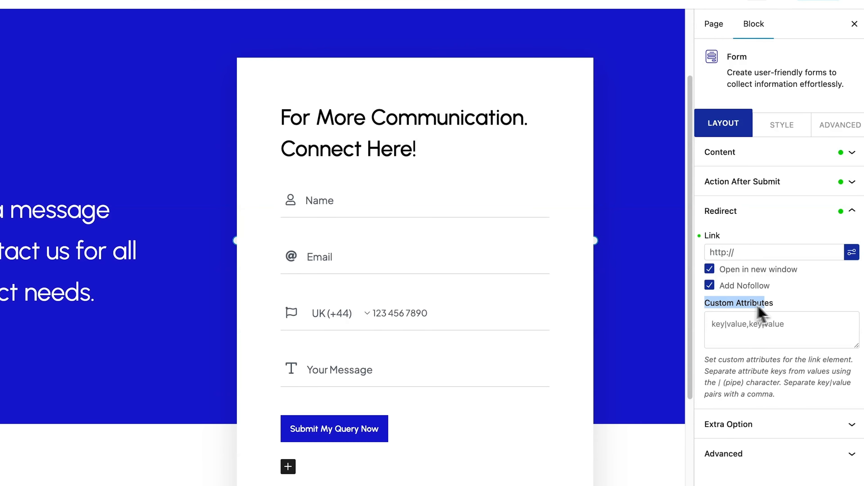
pyautogui.click(849, 252)
pyautogui.click(852, 211)
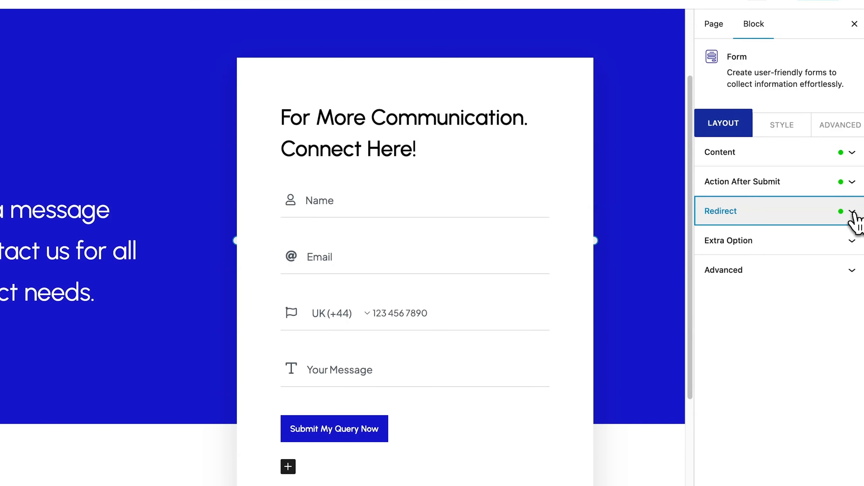
# - Remove the Redirect action and bring up the list of submit actions again
pyautogui.click(852, 181)
pyautogui.click(718, 224)
pyautogui.click(848, 228)
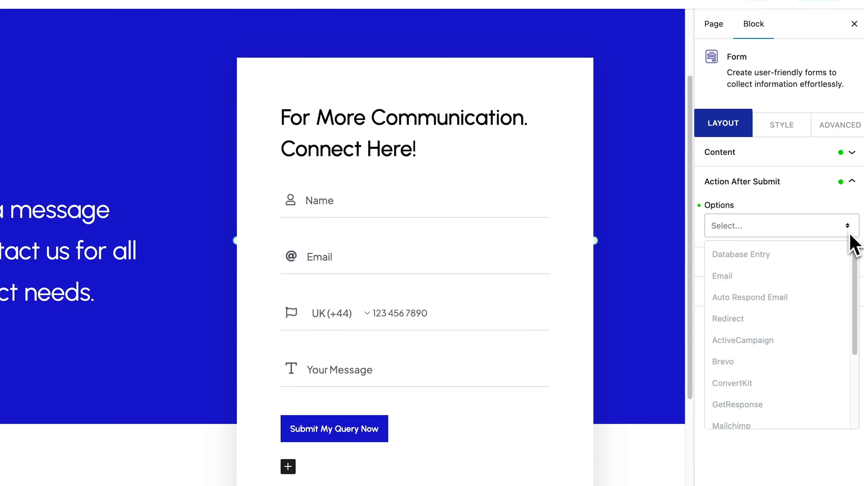
pyautogui.moveTo(856, 264); pyautogui.dragTo(855, 277)
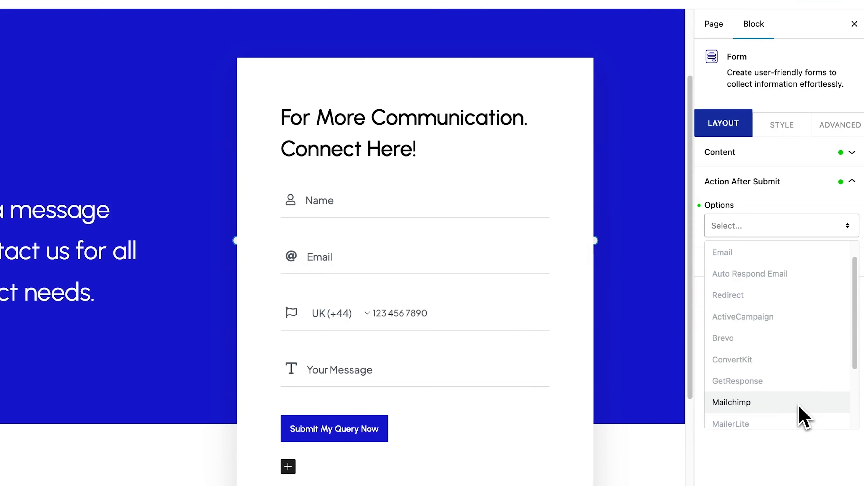
pyautogui.scroll(-3, 799, 405)
pyautogui.scroll(3, 801, 413)
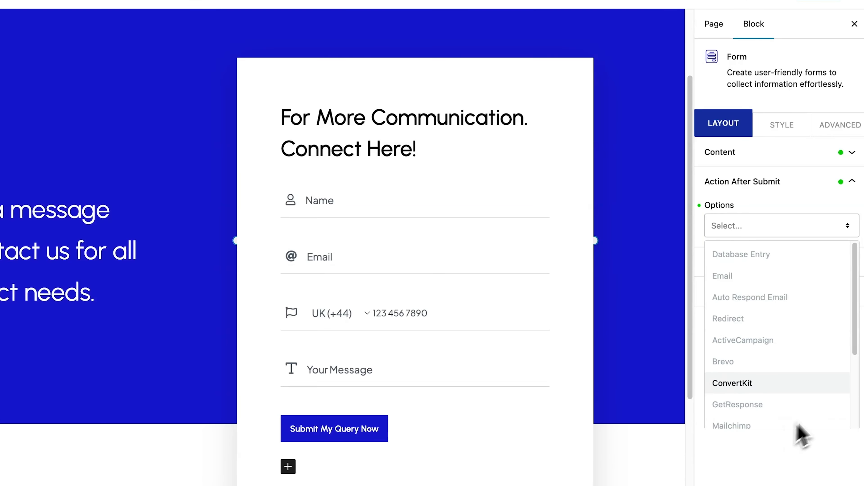
pyautogui.click(849, 232)
pyautogui.click(851, 234)
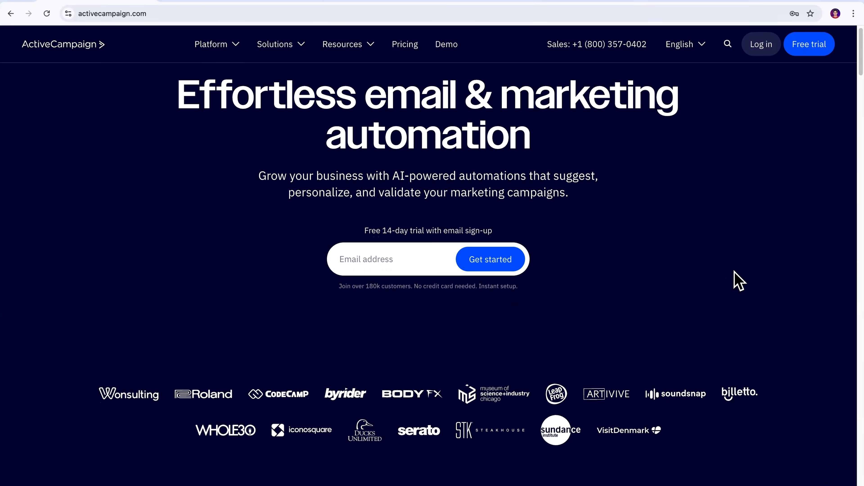
pyautogui.scroll(-8, 733, 280)
pyautogui.scroll(-12, 734, 271)
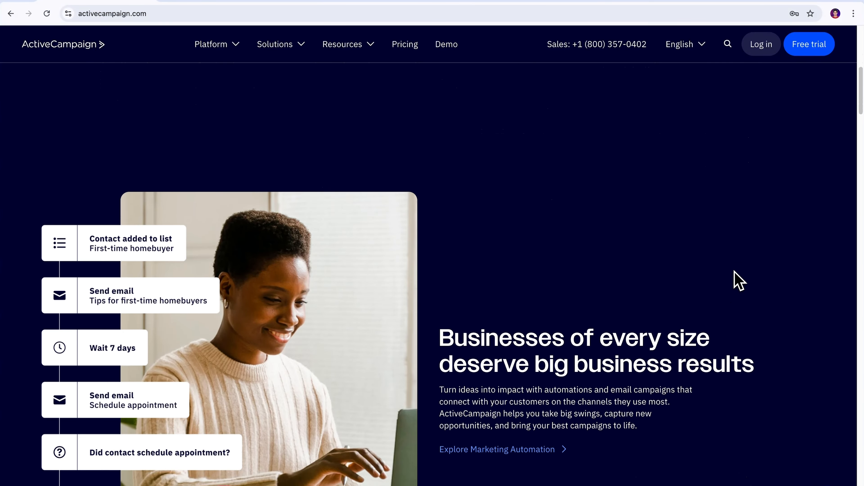
pyautogui.scroll(-7, 734, 271)
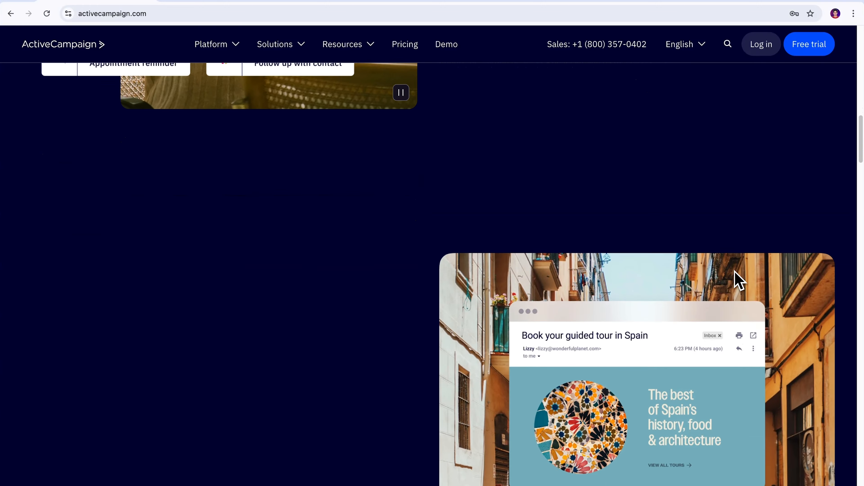
pyautogui.scroll(-5, 735, 280)
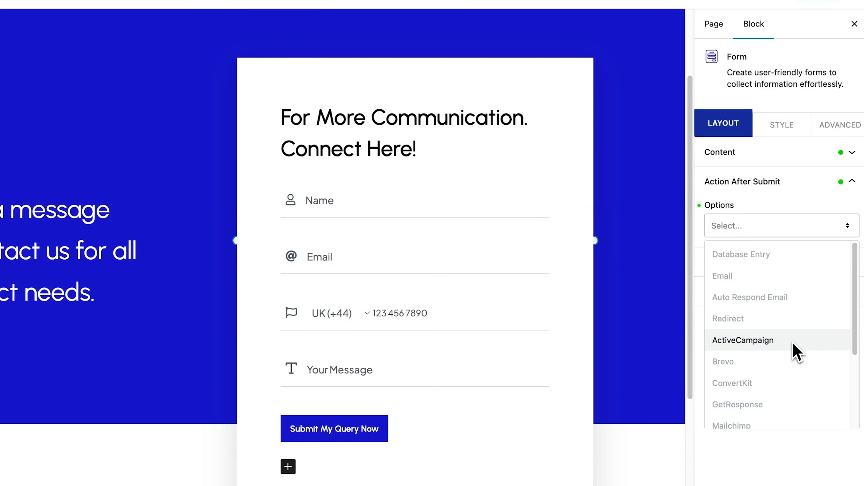
# - Choose ActiveCampaign as the after-submit action and expand its Custom API Key and URL settings
pyautogui.click(766, 340)
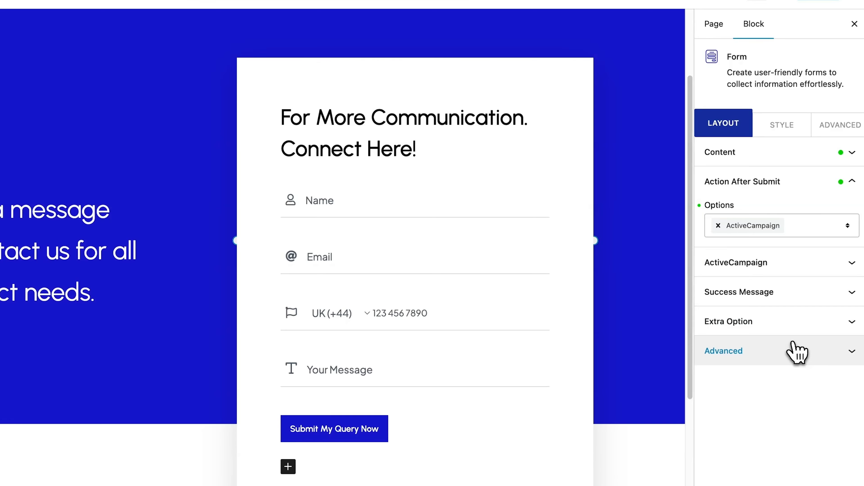
pyautogui.click(852, 268)
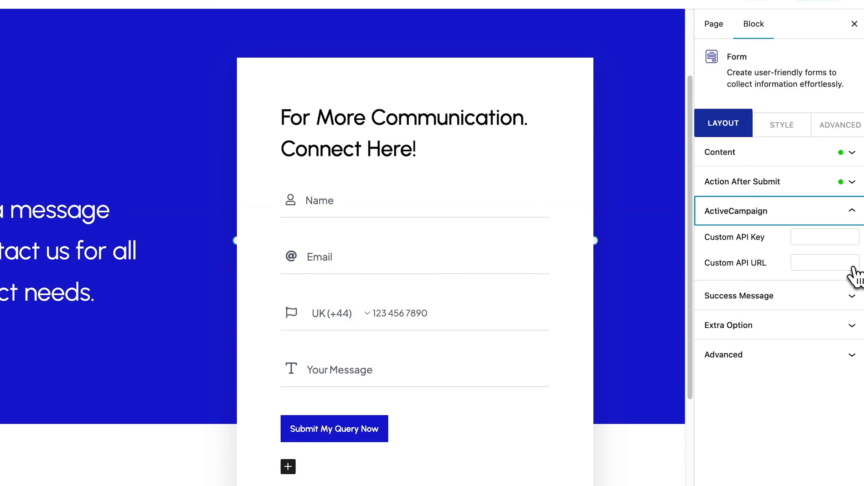
pyautogui.moveTo(737, 237); pyautogui.dragTo(772, 272)
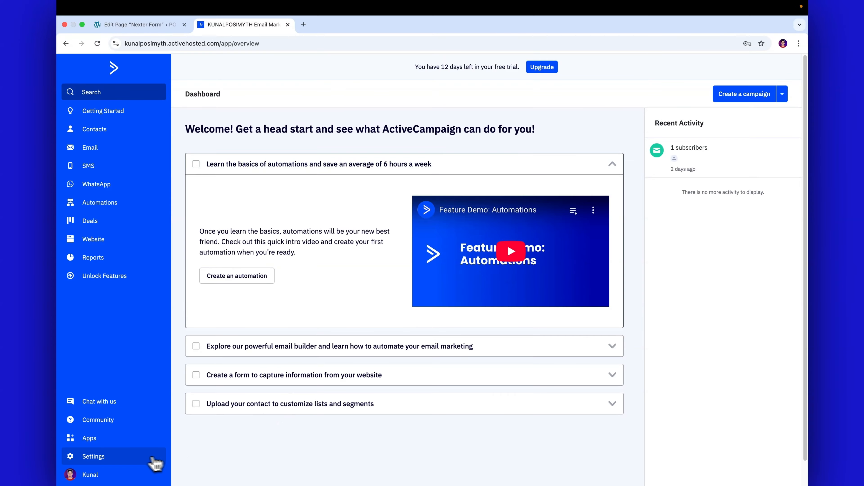
# - Copy the API URL from ActiveCampaign's Developer settings into the form's Custom API URL field
pyautogui.click(125, 463)
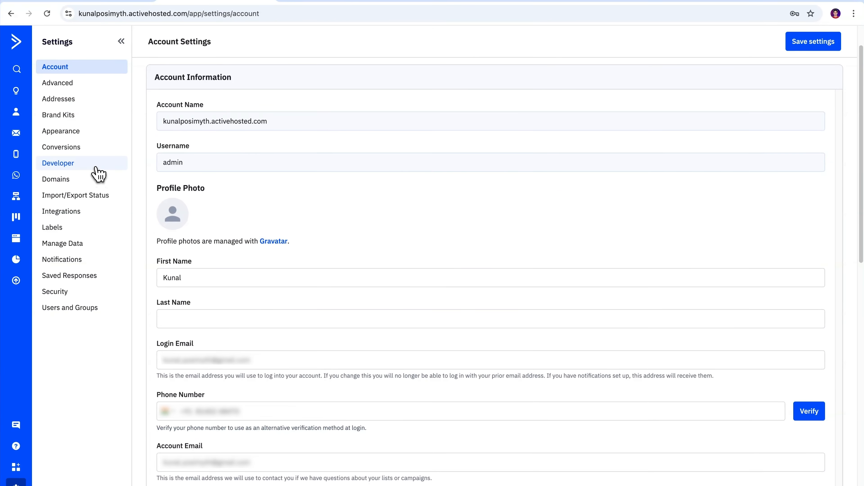
pyautogui.click(98, 173)
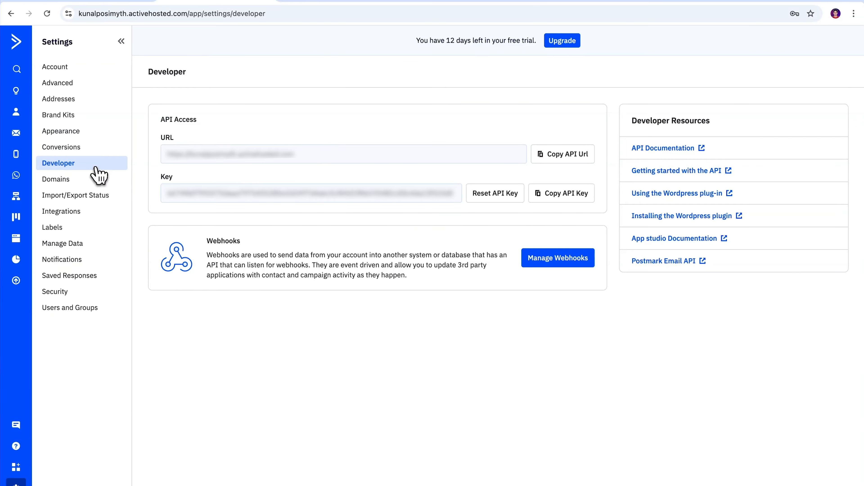
pyautogui.click(564, 156)
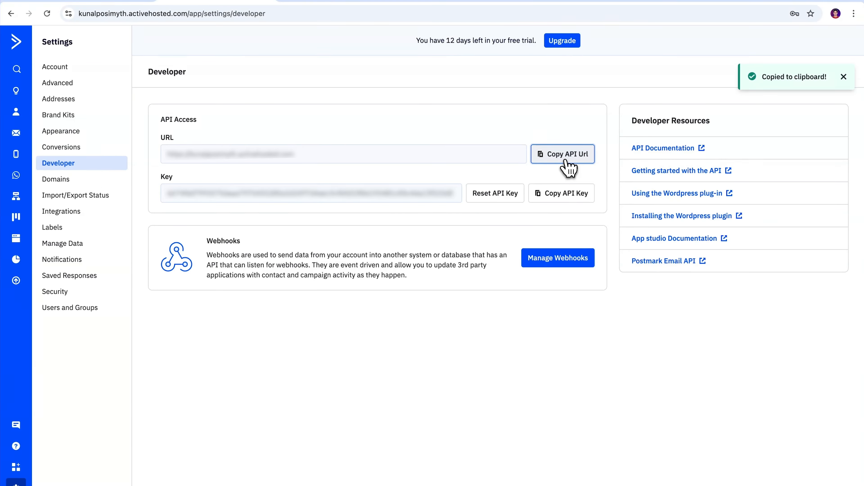
pyautogui.click(129, 14)
pyautogui.click(776, 255)
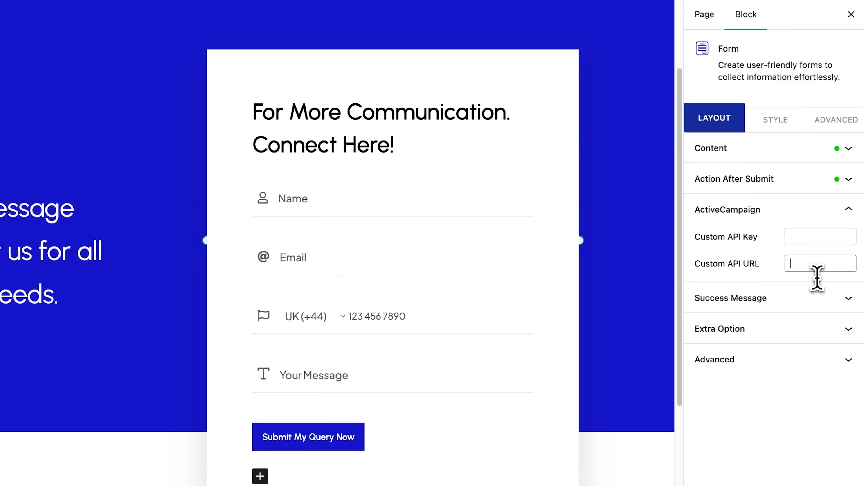
pyautogui.press('super+v')
# - Copy the ActiveCampaign API key into the form's Custom API Key field
pyautogui.click(262, 25)
pyautogui.click(545, 200)
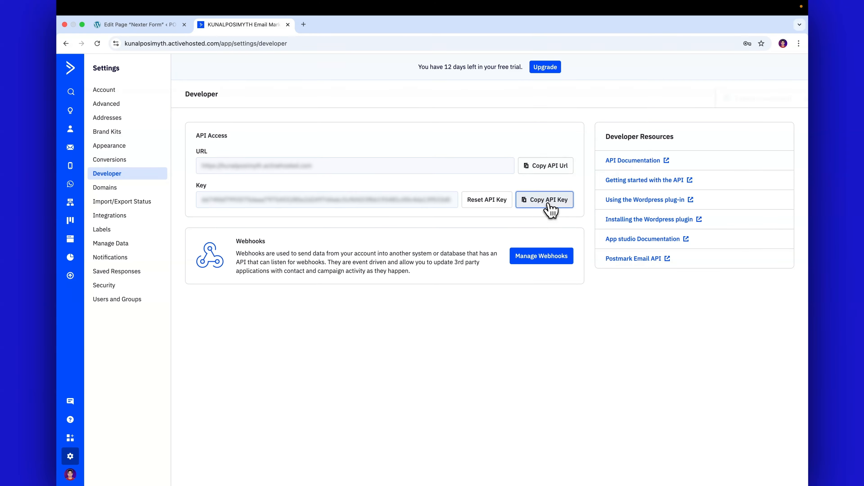
pyautogui.click(136, 24)
pyautogui.click(772, 235)
pyautogui.press('super+v')
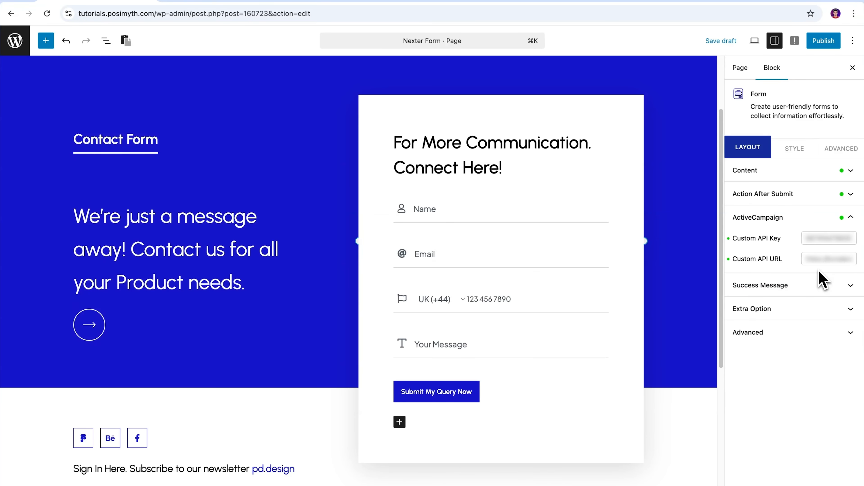
# - Collapse the ActiveCampaign panel, delete the ActiveCampaign action, and reopen the list of actions
pyautogui.click(851, 220)
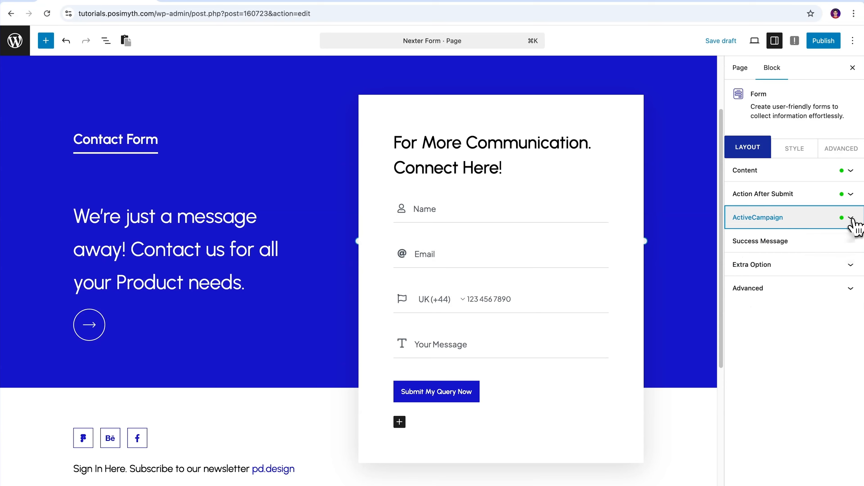
pyautogui.click(845, 195)
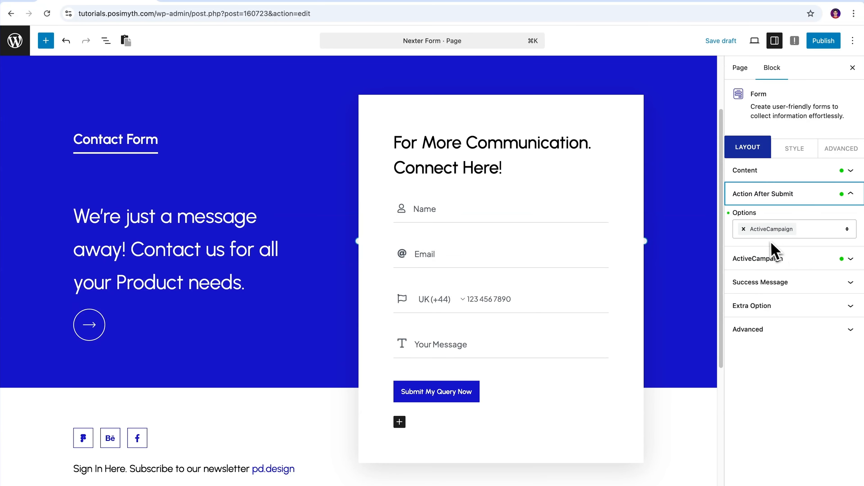
pyautogui.click(744, 229)
pyautogui.click(847, 232)
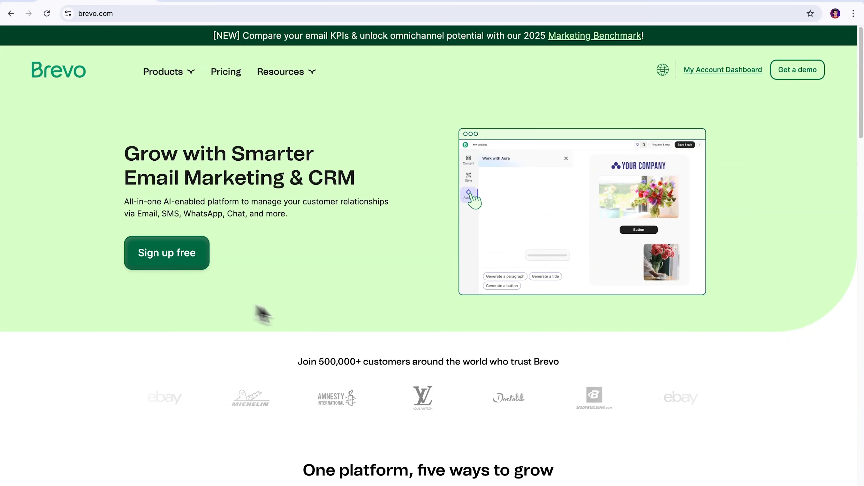
# - Scroll through Brevo's homepage, then select Brevo as the form's after-submit action
pyautogui.scroll(-5, 786, 284)
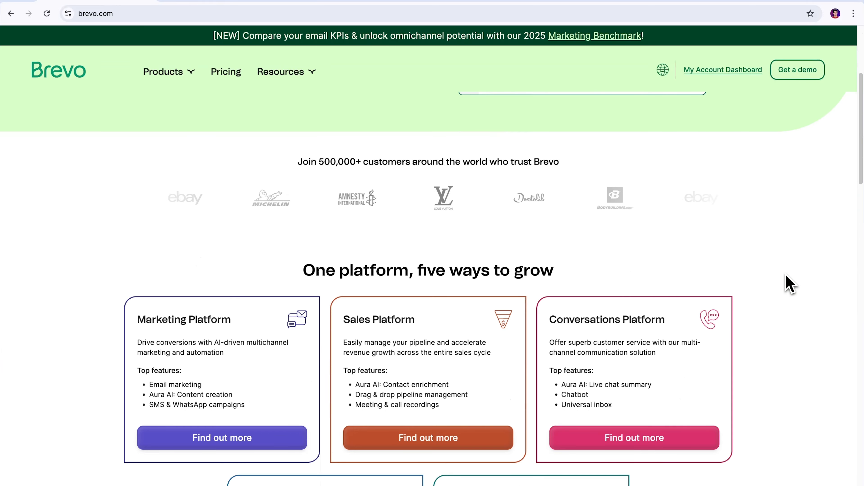
pyautogui.scroll(-20, 789, 283)
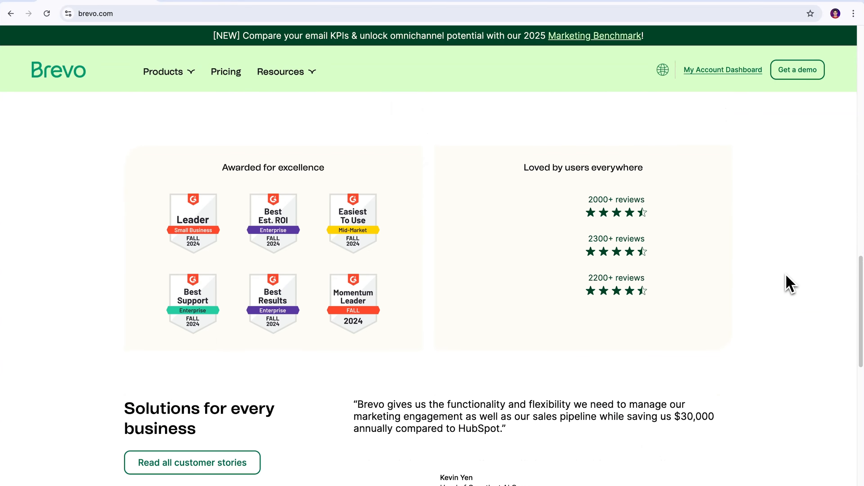
pyautogui.scroll(-8, 789, 284)
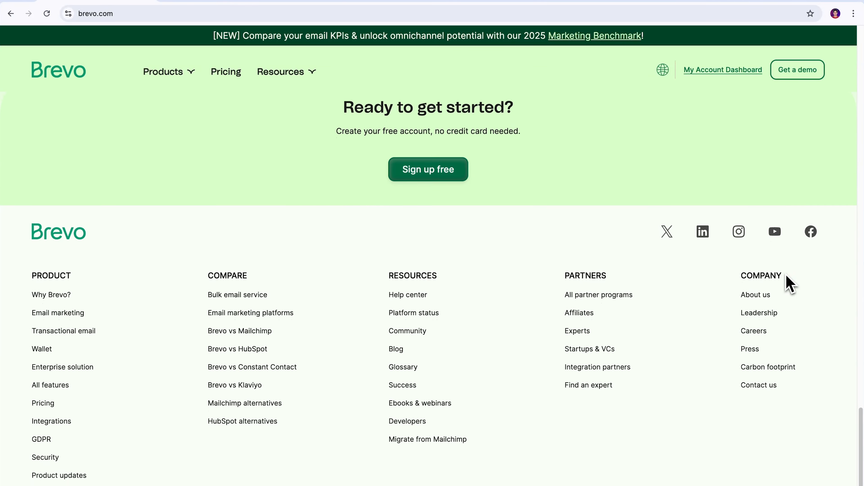
pyautogui.scroll(12, 788, 284)
pyautogui.scroll(7, 788, 284)
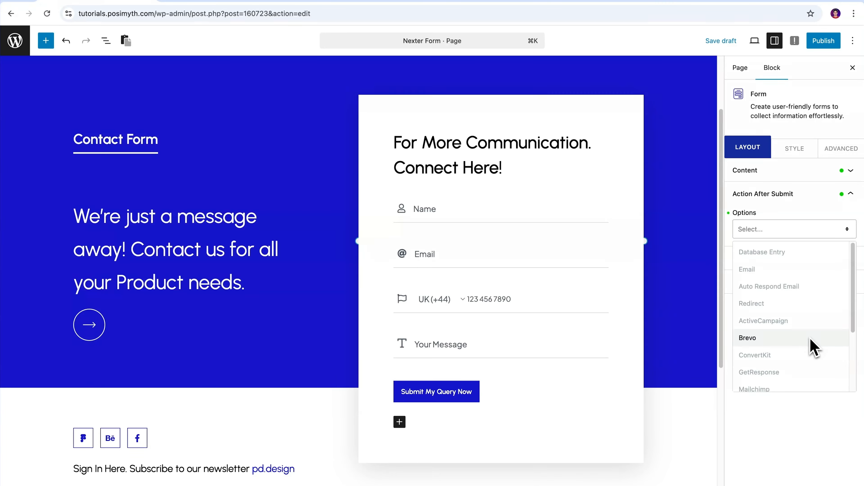
pyautogui.click(810, 339)
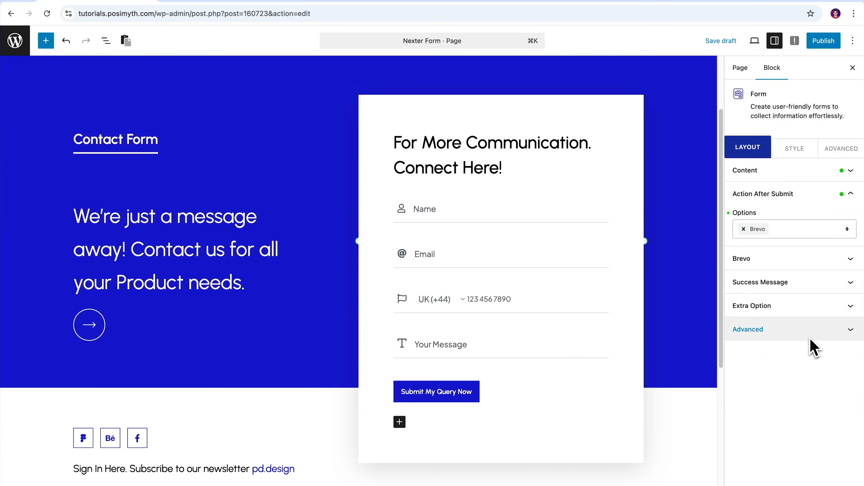
# - Expand the form's Brevo panel and highlight its still-empty API Key field
pyautogui.click(852, 263)
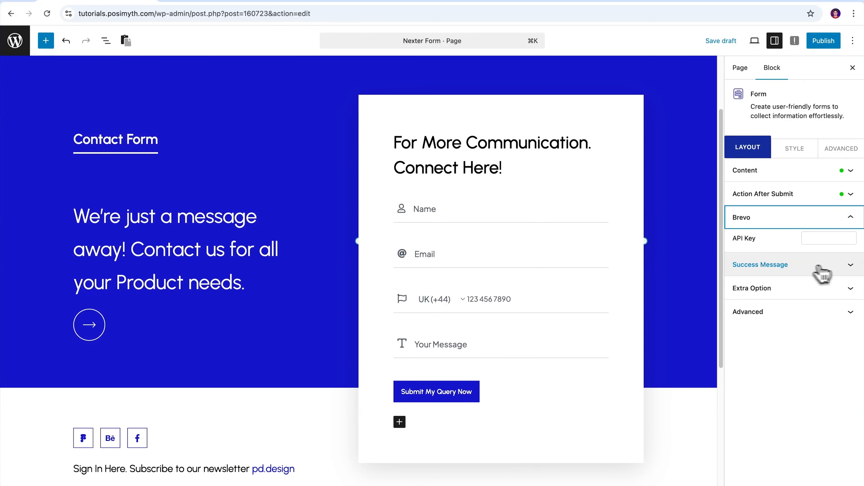
pyautogui.moveTo(731, 242); pyautogui.dragTo(756, 251)
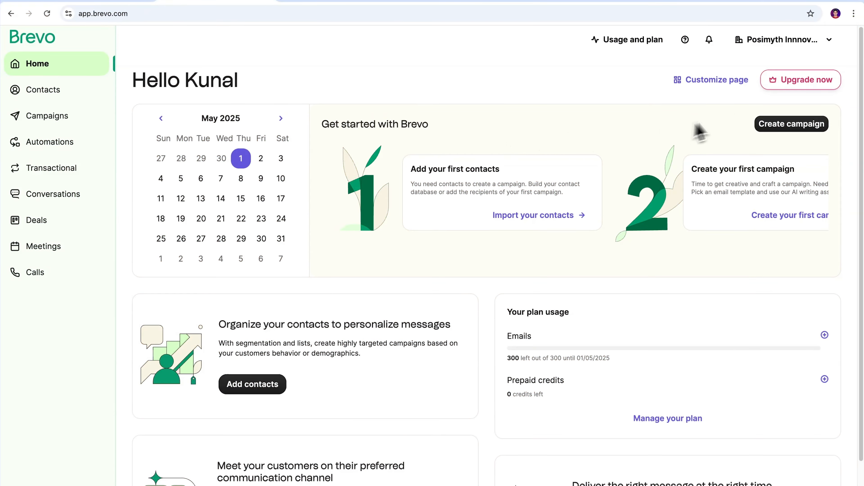
# - Go to Brevo's SMTP & API settings and view the API Keys list
pyautogui.click(821, 51)
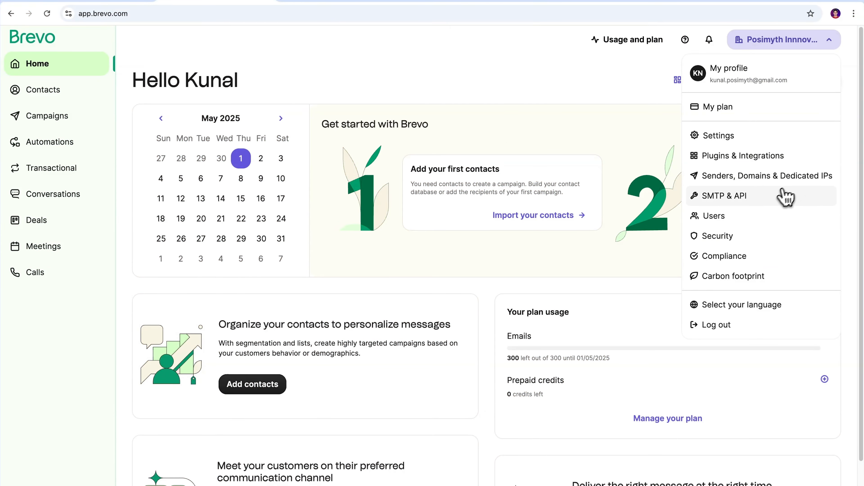
pyautogui.click(773, 194)
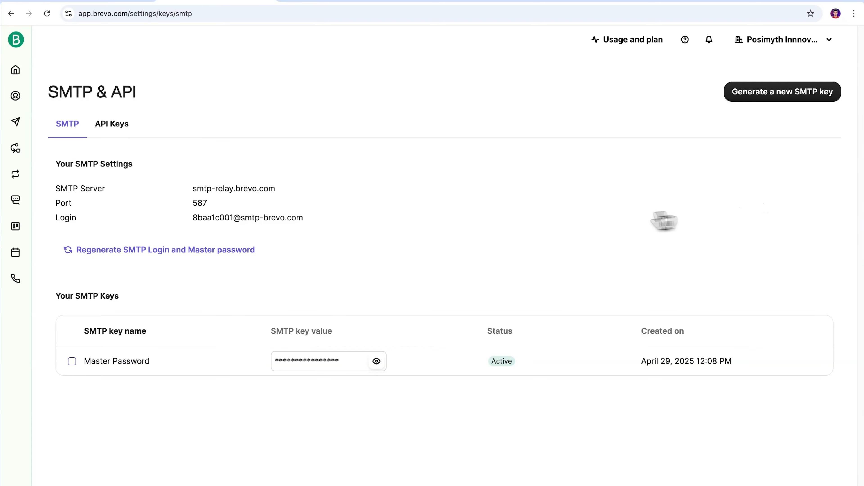
pyautogui.click(113, 125)
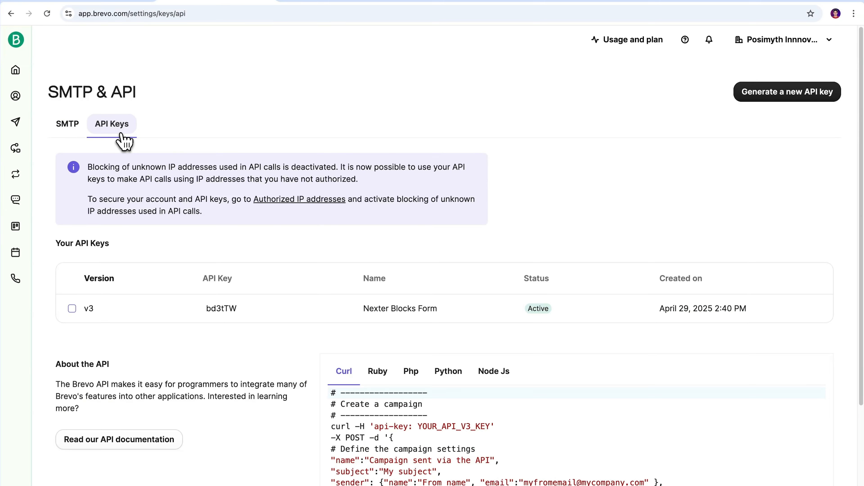
pyautogui.click(71, 308)
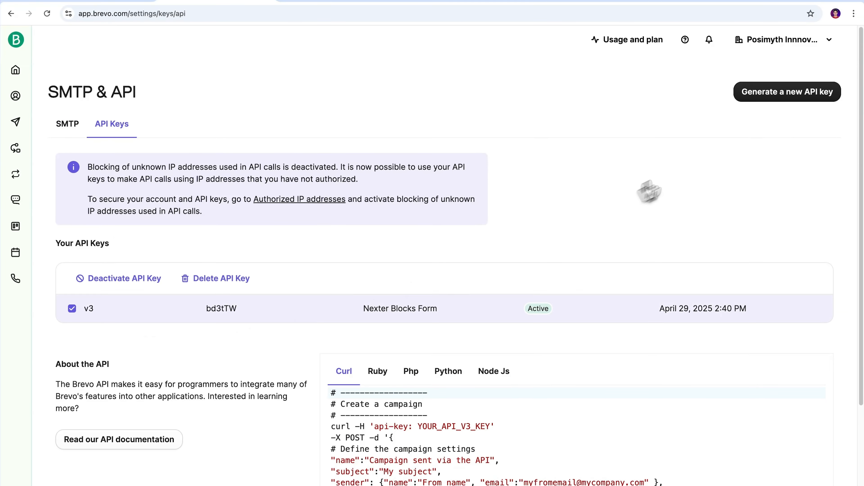
# - Generate a new Brevo API key named 'New Nexter Form' and copy it
pyautogui.click(789, 97)
pyautogui.write('New Nexter Form')
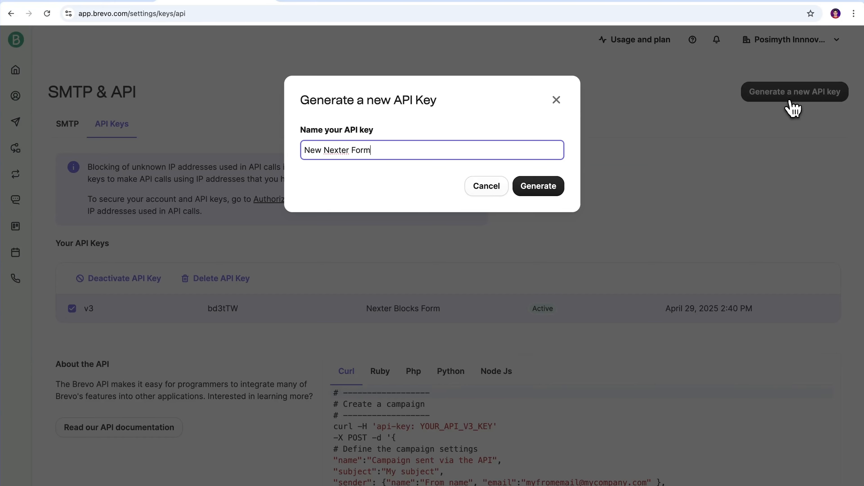
pyautogui.click(542, 191)
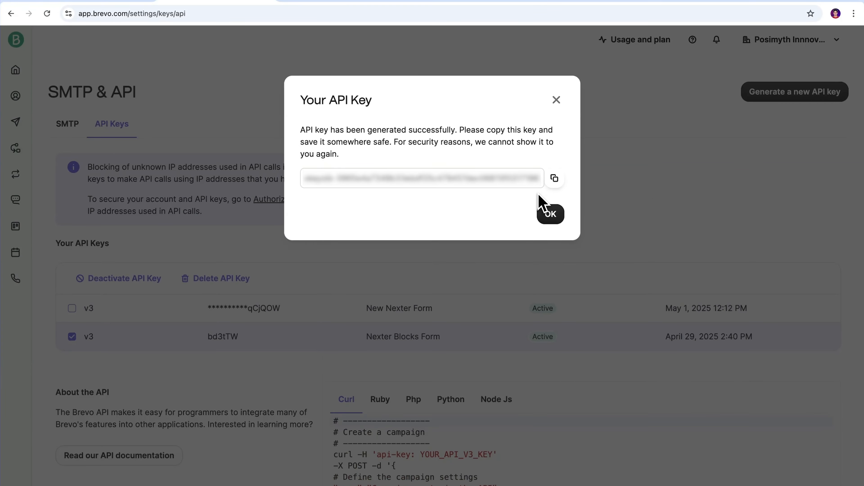
pyautogui.click(555, 181)
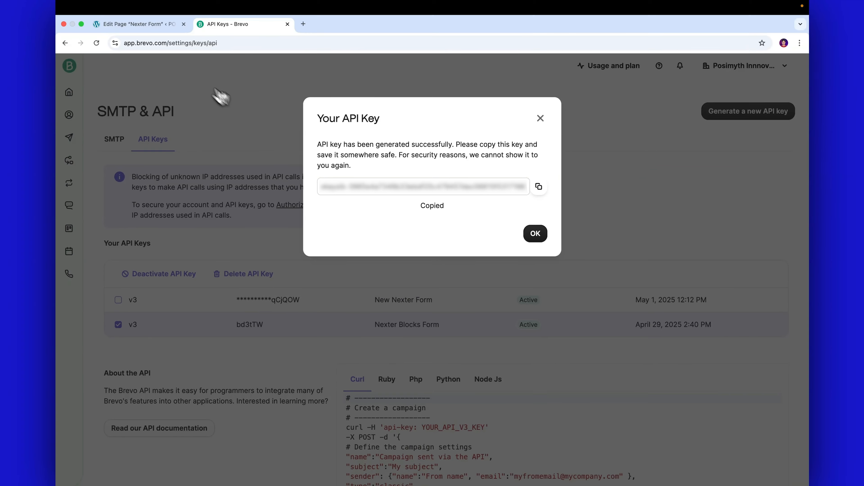
pyautogui.click(129, 15)
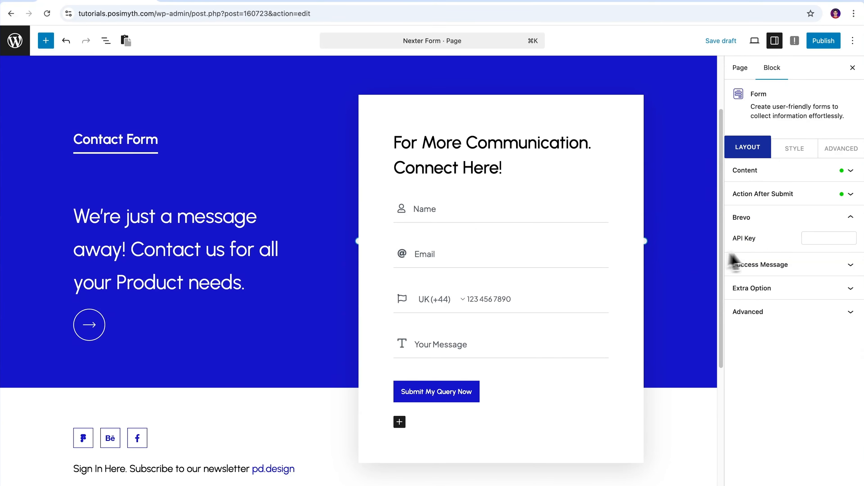
# - Paste the copied key into the form's Brevo API Key field
pyautogui.click(776, 242)
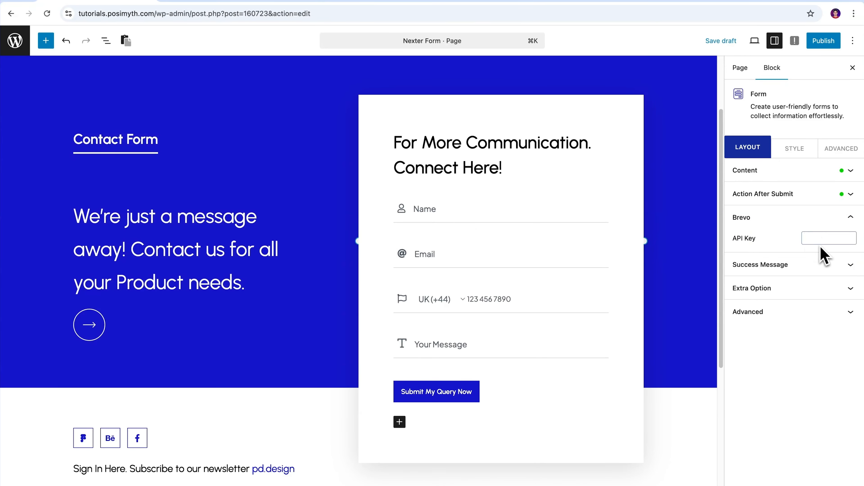
pyautogui.press('super+v')
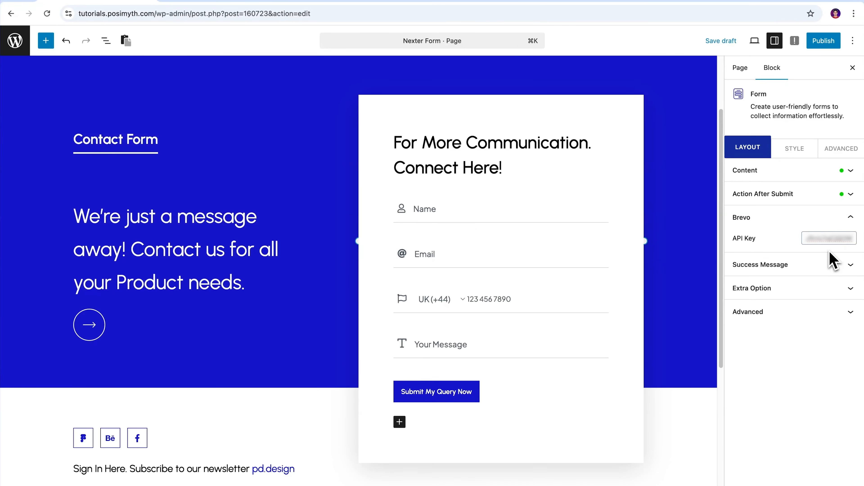
pyautogui.click(829, 251)
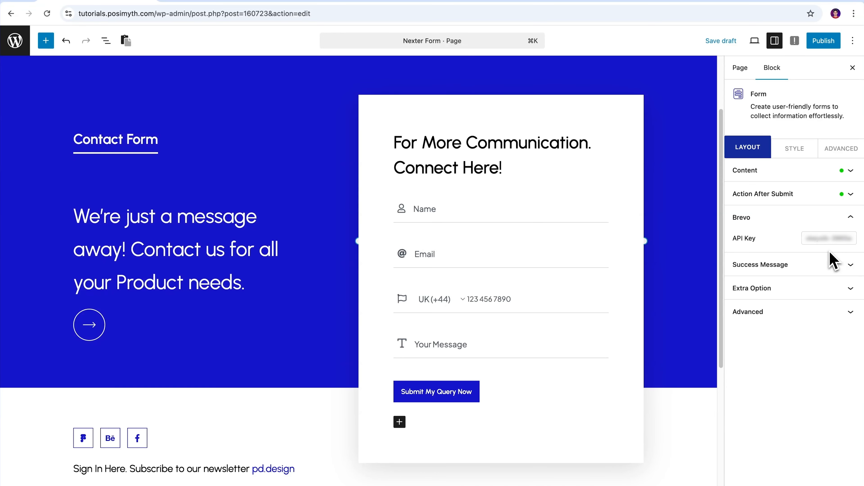
pyautogui.click(851, 220)
pyautogui.click(851, 219)
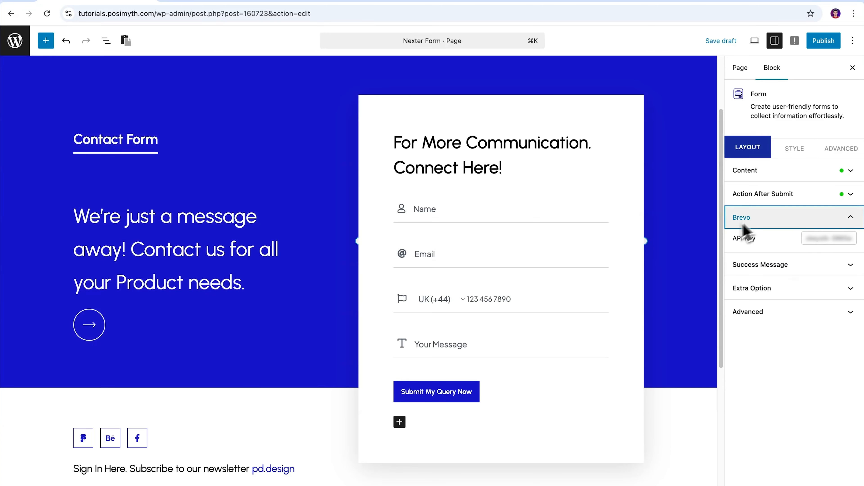
# - Publish the page, then remove Brevo from the Action After Submit options
pyautogui.click(824, 43)
pyautogui.click(823, 47)
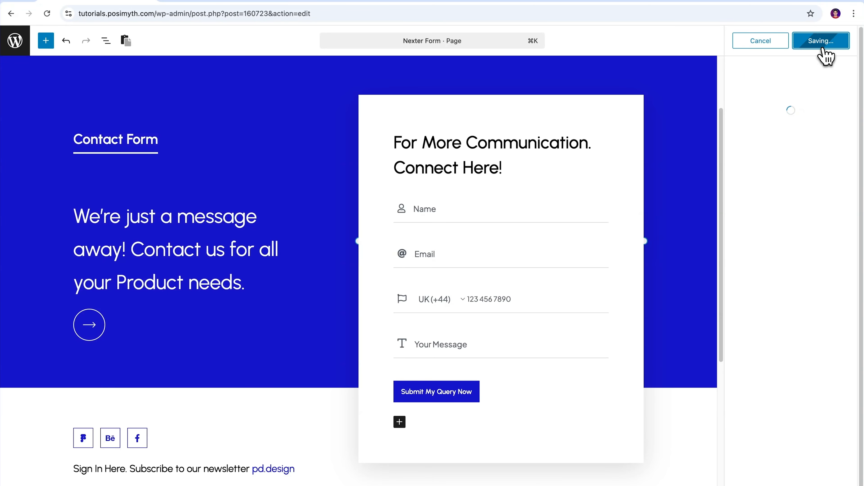
pyautogui.click(851, 42)
pyautogui.click(850, 193)
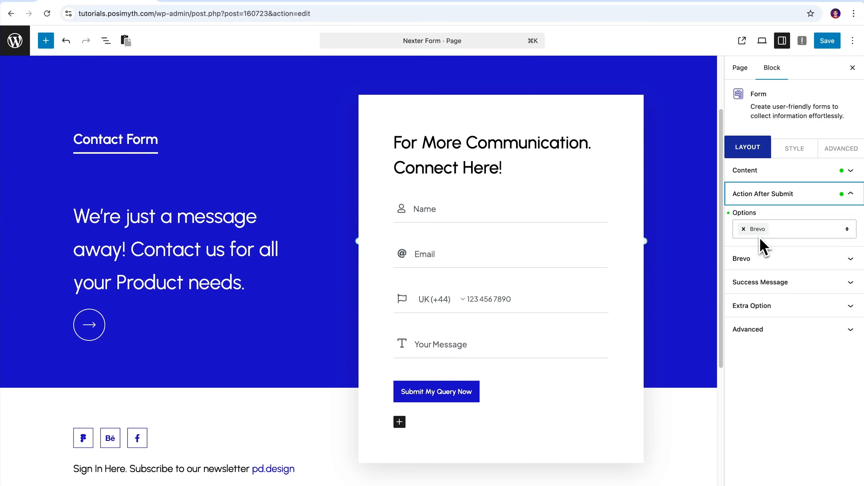
pyautogui.click(743, 230)
# - Choose ConvertKit under Action After Submit and expand its Custom API Key settings
pyautogui.click(847, 230)
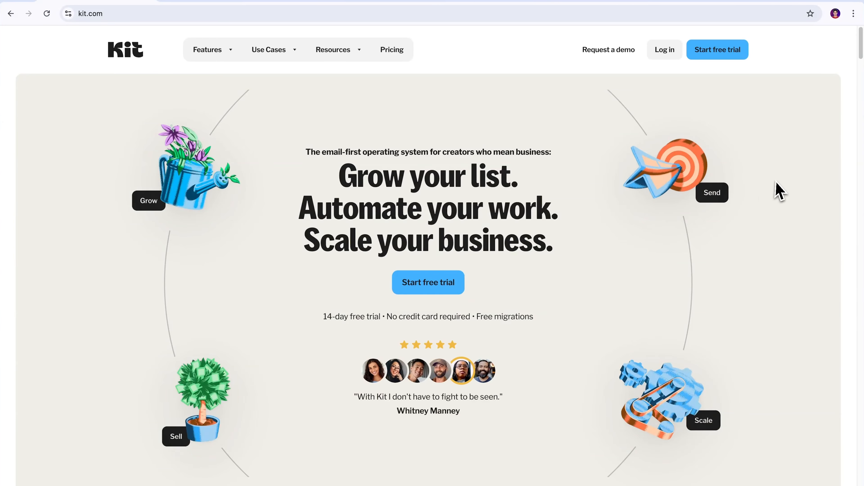
pyautogui.scroll(-15, 779, 191)
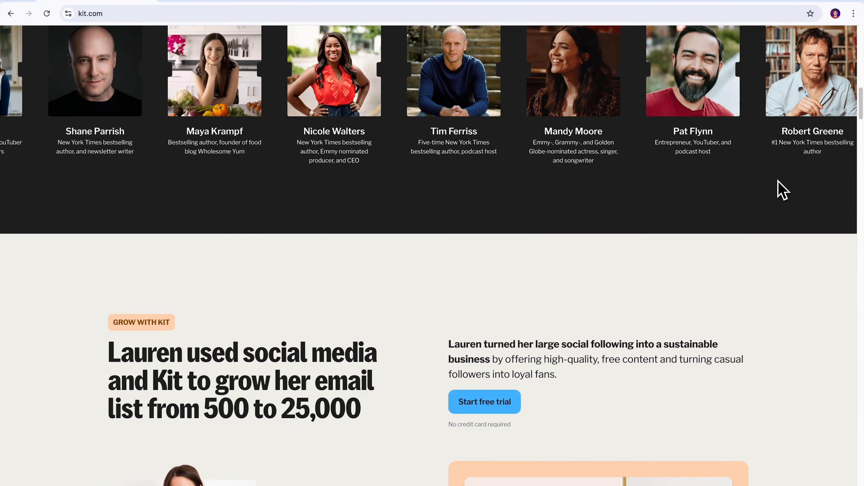
pyautogui.scroll(-15, 781, 190)
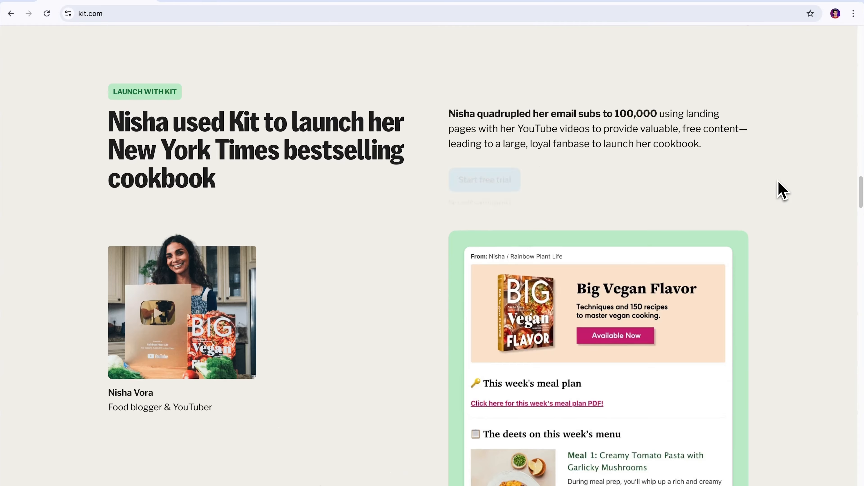
pyautogui.scroll(-15, 781, 191)
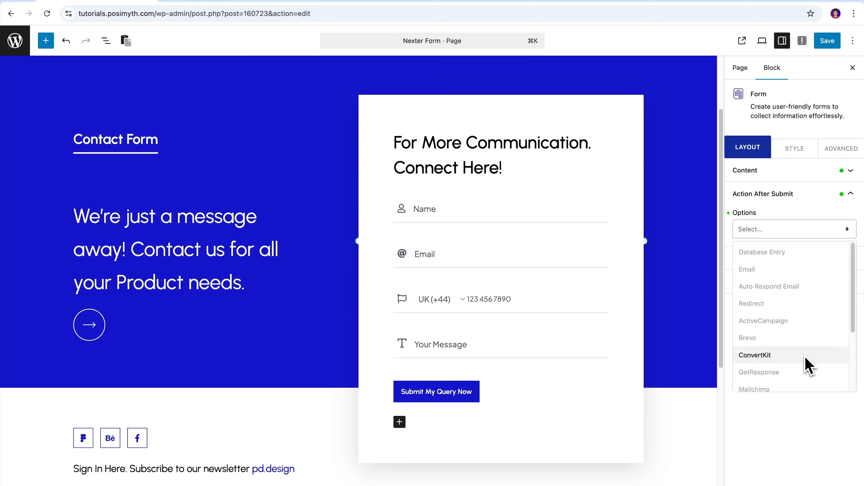
pyautogui.click(809, 366)
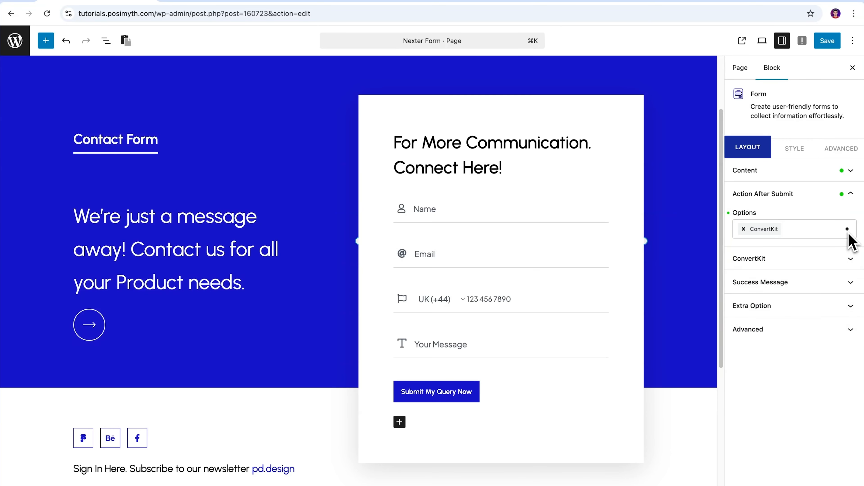
pyautogui.click(852, 268)
# - Copy the V3 API key from Kit's Settings > Developer page
pyautogui.moveTo(759, 243); pyautogui.dragTo(788, 252)
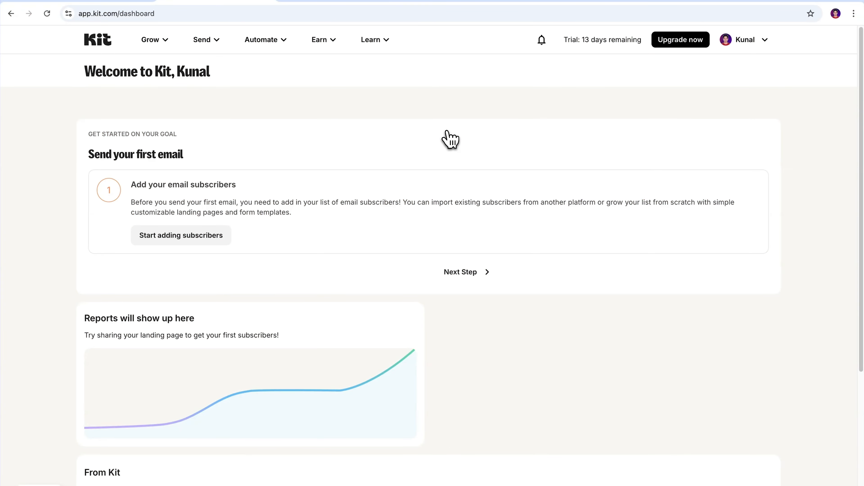
pyautogui.click(764, 46)
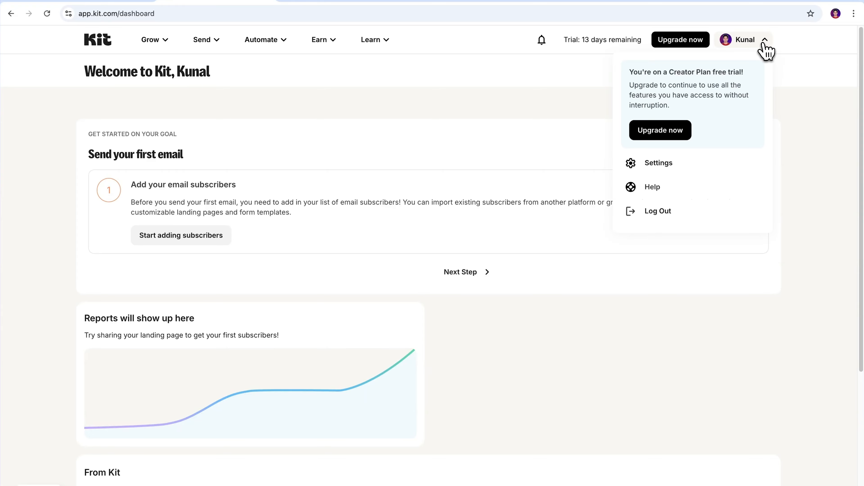
pyautogui.click(693, 169)
pyautogui.scroll(-3, 247, 318)
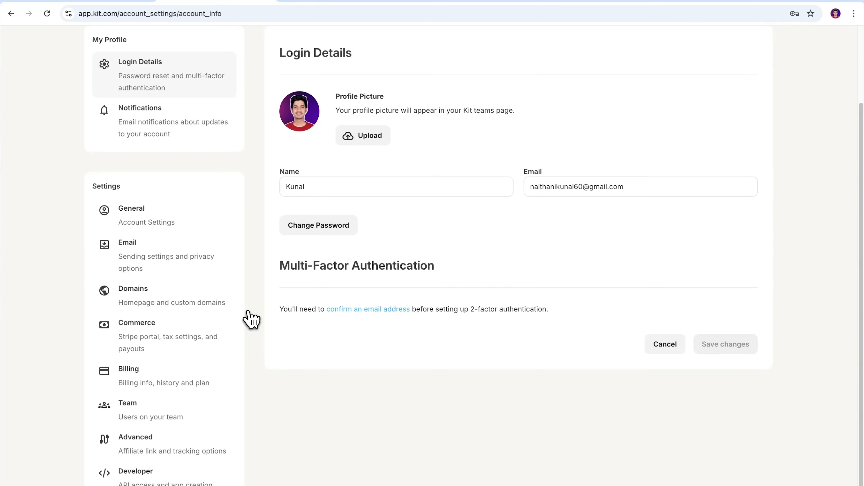
pyautogui.click(192, 476)
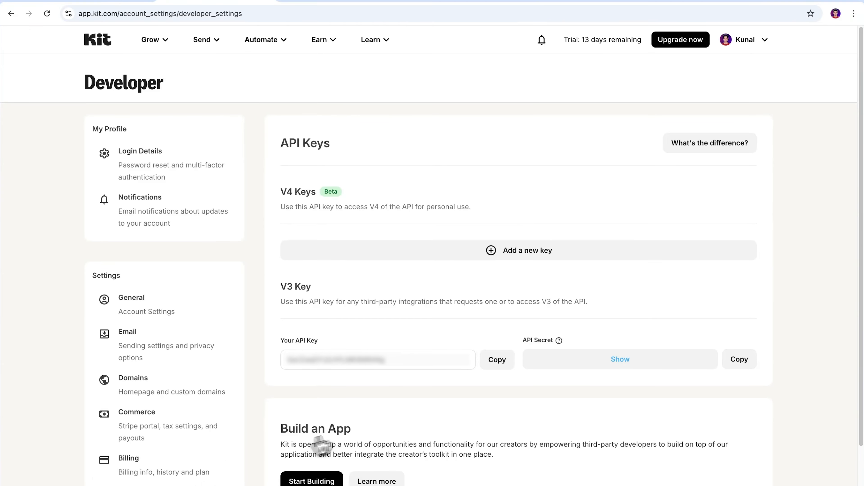
pyautogui.click(493, 375)
pyautogui.click(132, 29)
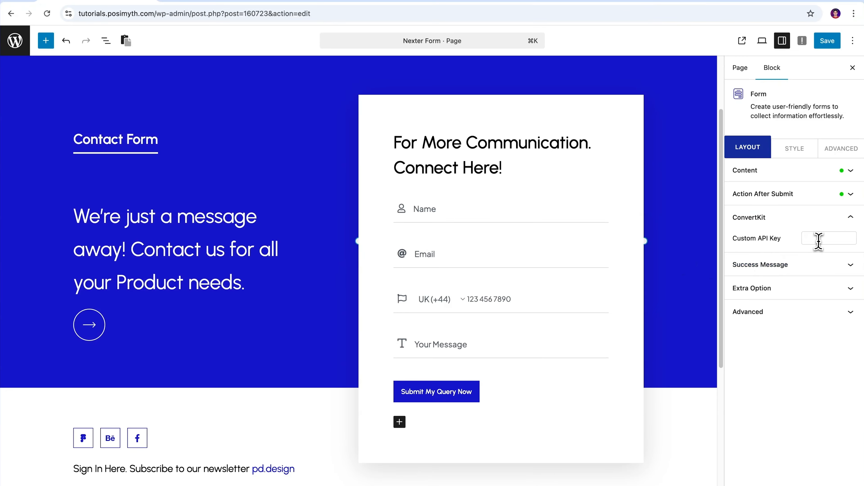
# - Paste the Kit key into ConvertKit's Custom API Key field and save the page
pyautogui.click(820, 241)
pyautogui.press('super+v')
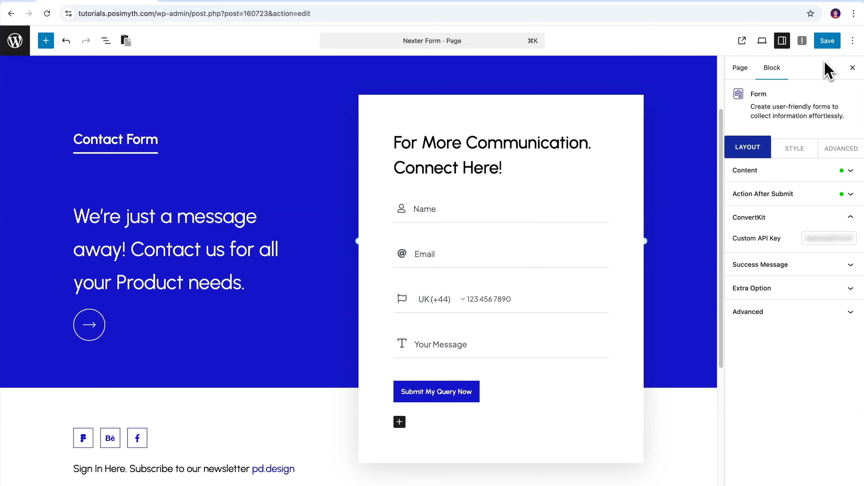
pyautogui.click(827, 40)
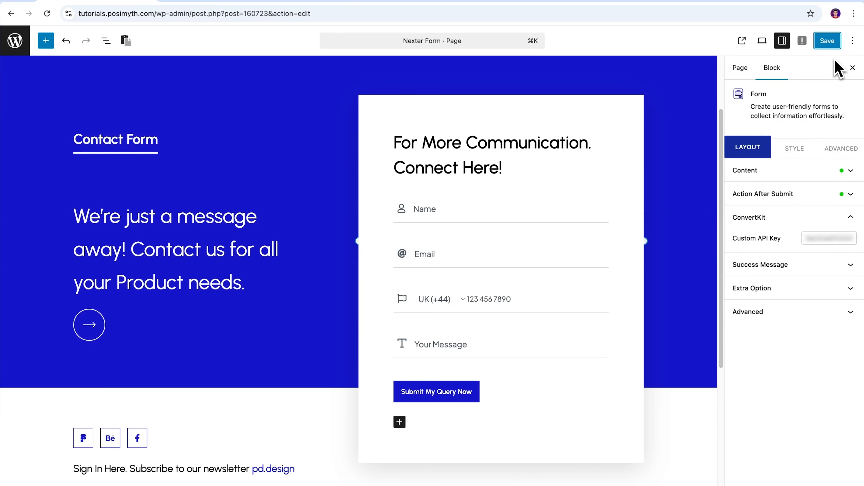
# - Remove ConvertKit from Action After Submit and choose GetResponse instead
pyautogui.click(852, 217)
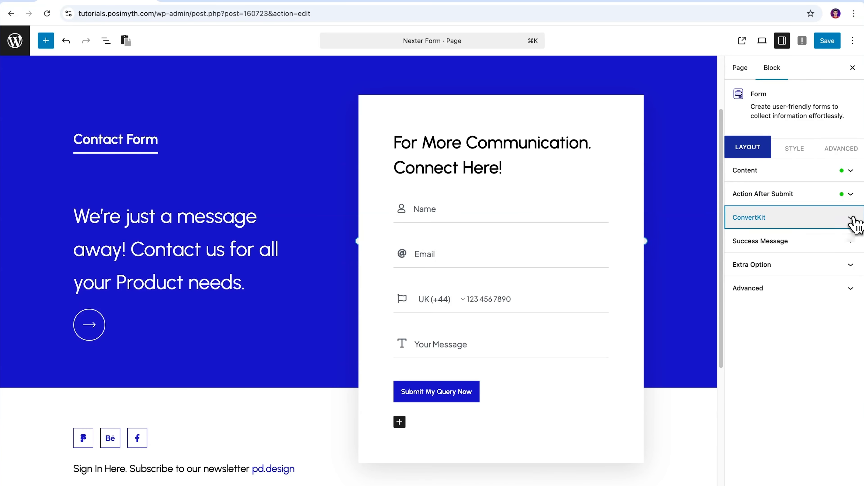
pyautogui.click(851, 201)
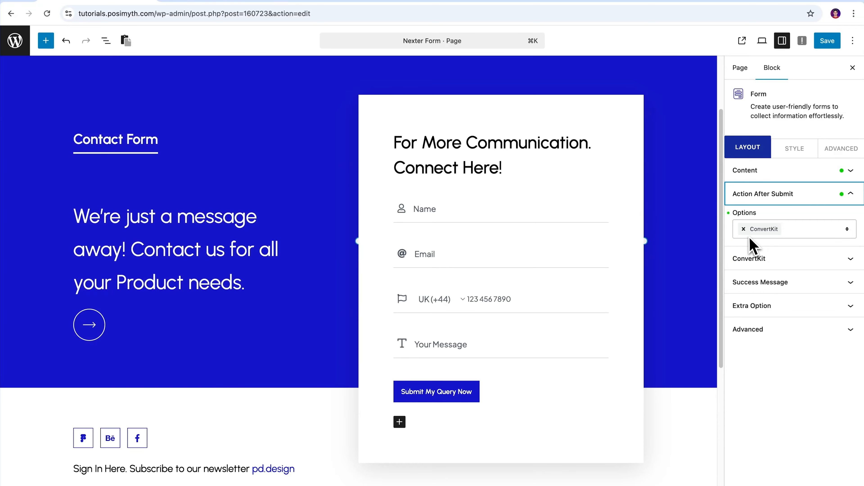
pyautogui.click(743, 229)
pyautogui.click(846, 231)
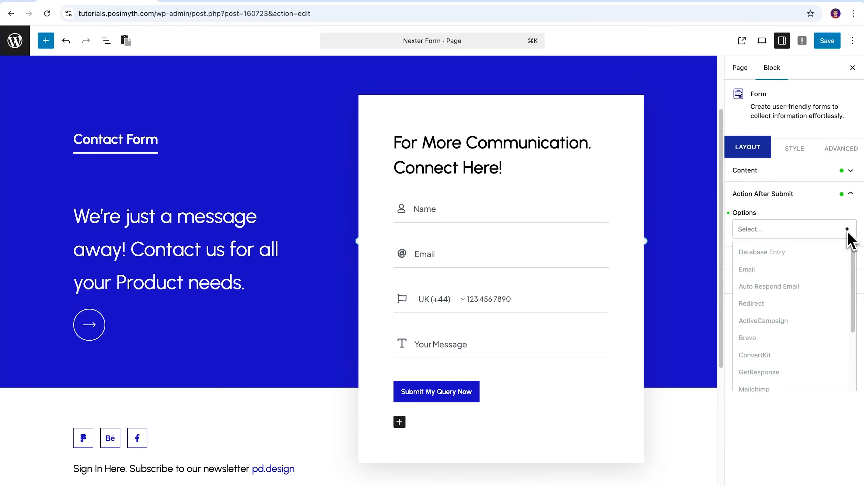
pyautogui.click(802, 373)
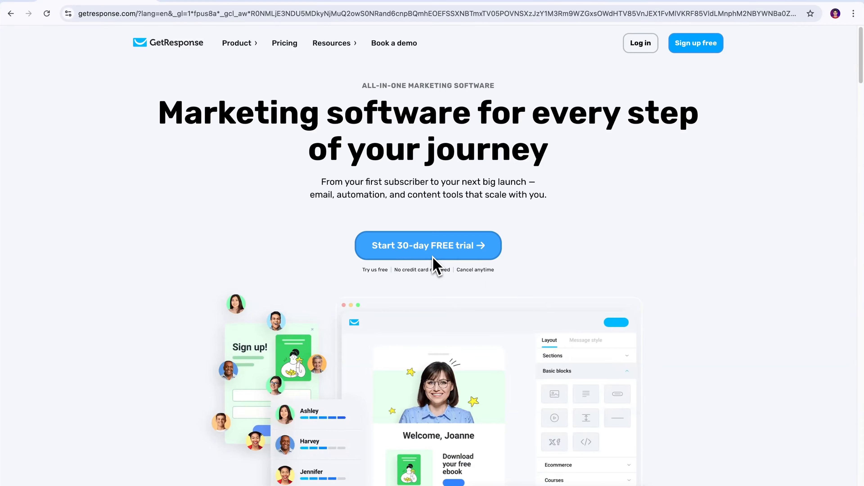
# - Scroll through GetResponse's homepage down to the pricing plans from $15/mo, then back up
pyautogui.scroll(-10, 763, 293)
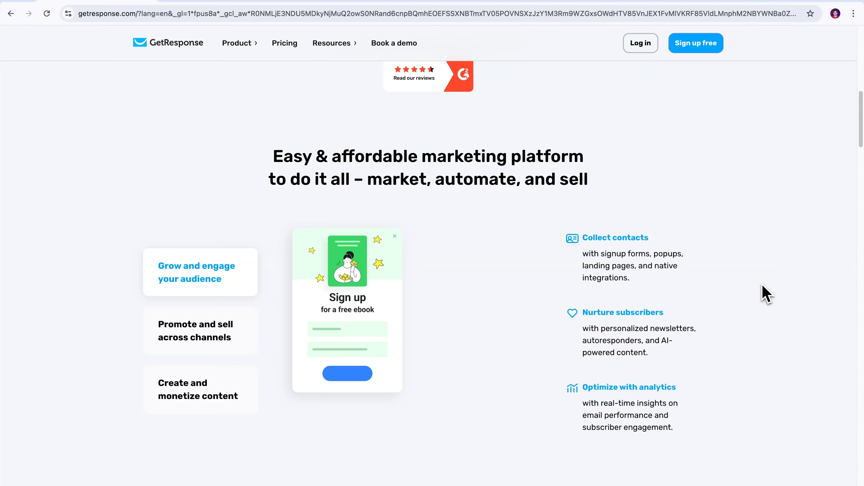
pyautogui.scroll(-10, 762, 287)
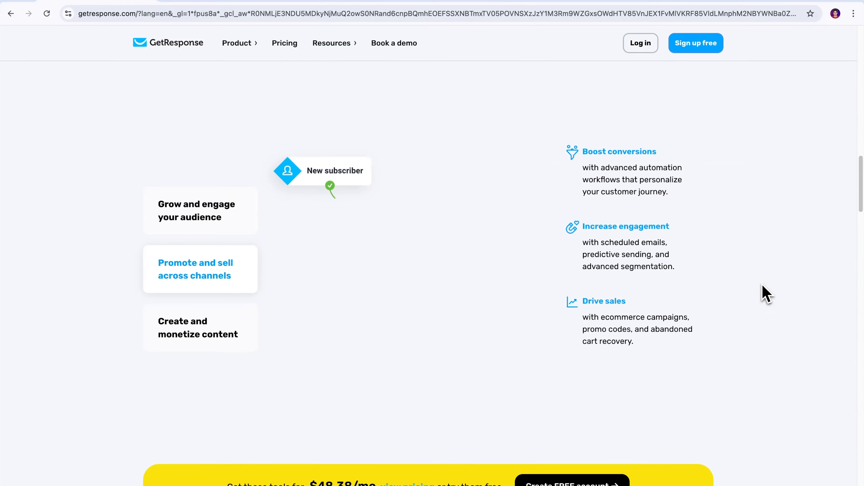
pyautogui.scroll(-15, 764, 293)
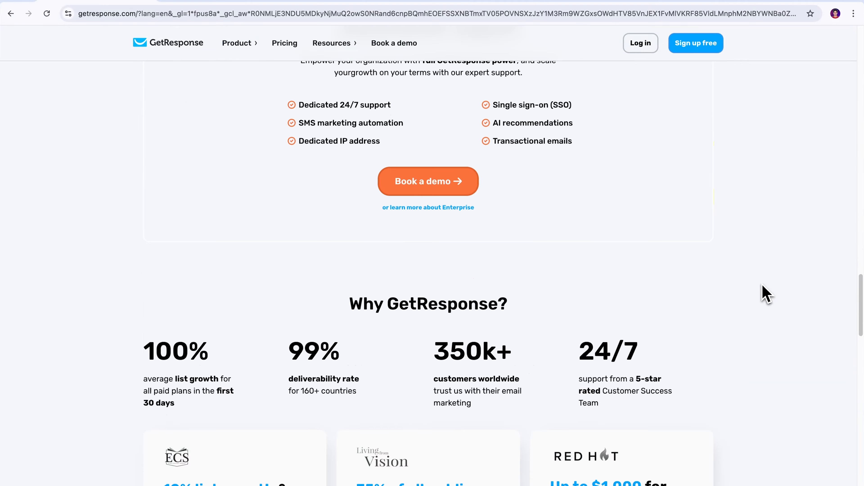
pyautogui.scroll(-15, 764, 293)
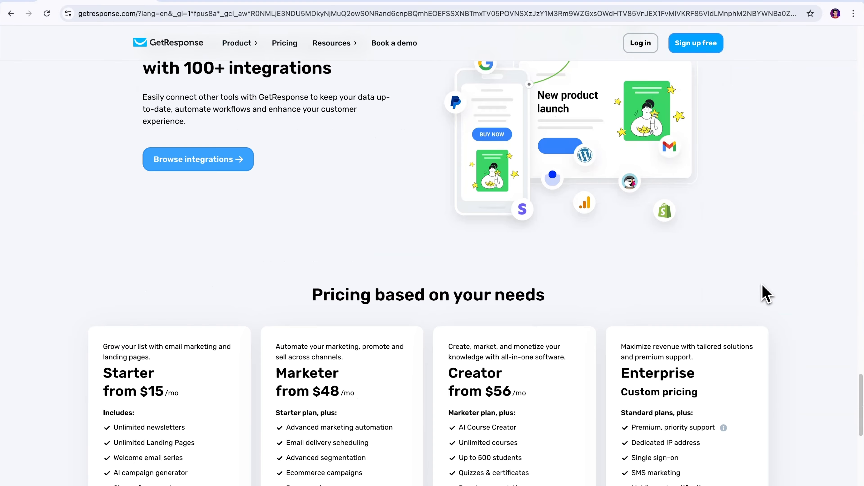
pyautogui.scroll(-15, 766, 293)
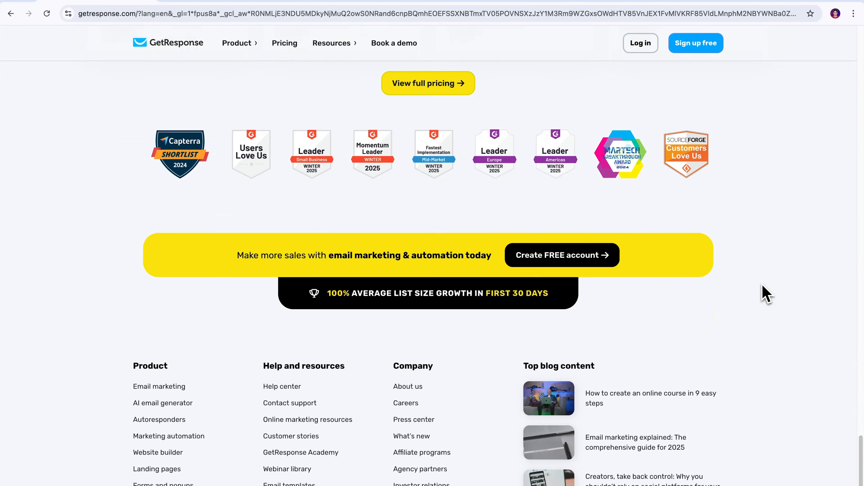
pyautogui.scroll(15, 766, 293)
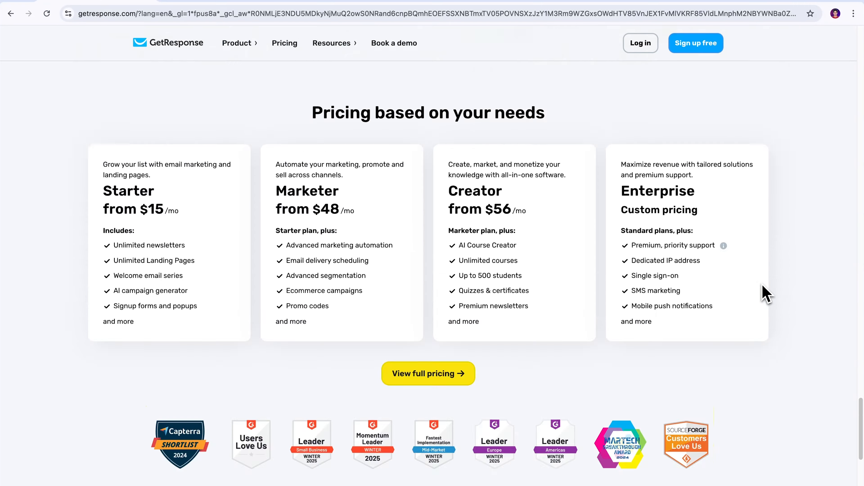
pyautogui.scroll(10, 766, 294)
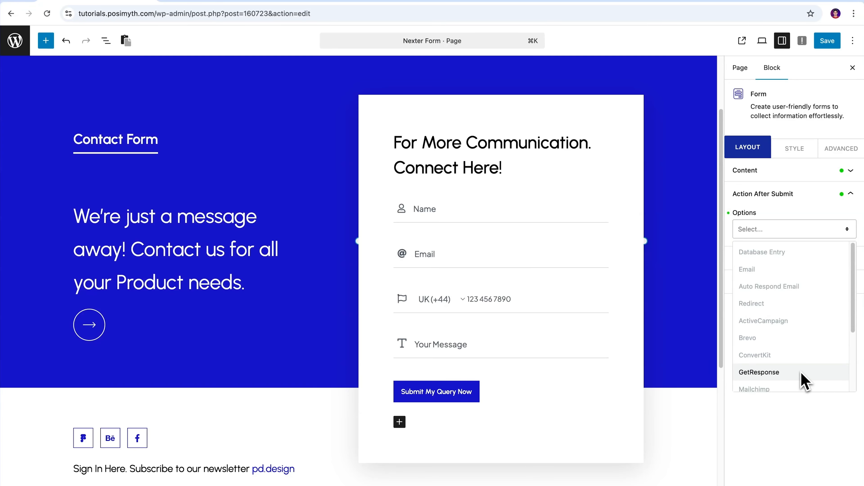
# - Select GetResponse as the after-submit action and expand its API Key and List Token settings
pyautogui.click(801, 381)
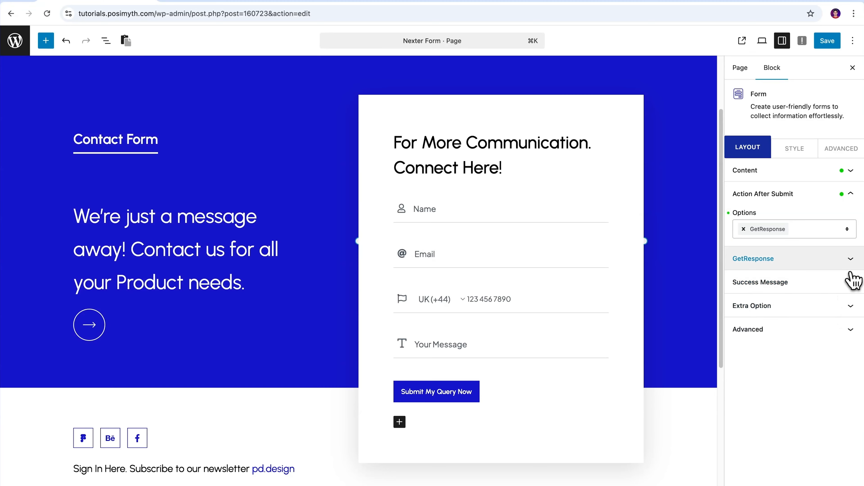
pyautogui.click(851, 259)
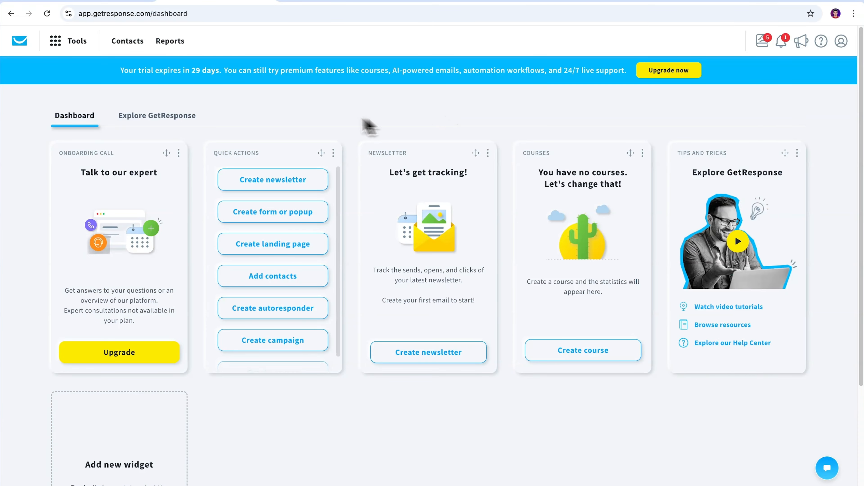
# - Generate a GetResponse API key named 'Nexter Form' under Integrations and API, and copy it
pyautogui.click(75, 47)
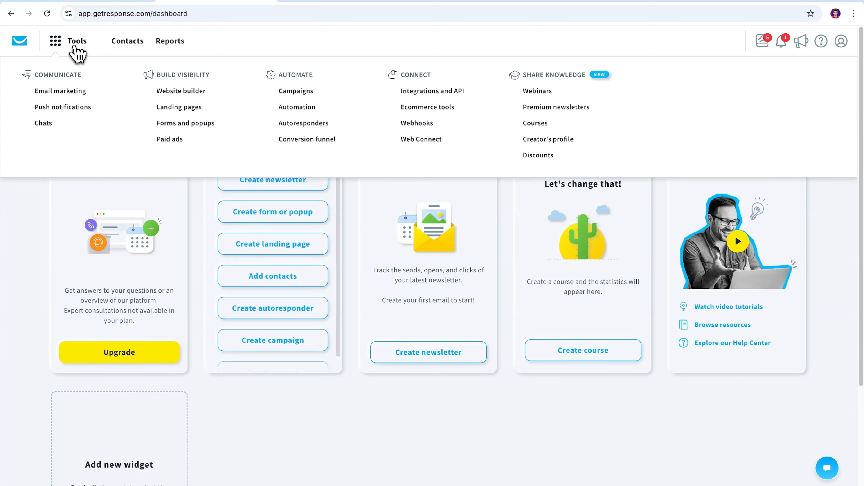
pyautogui.click(423, 102)
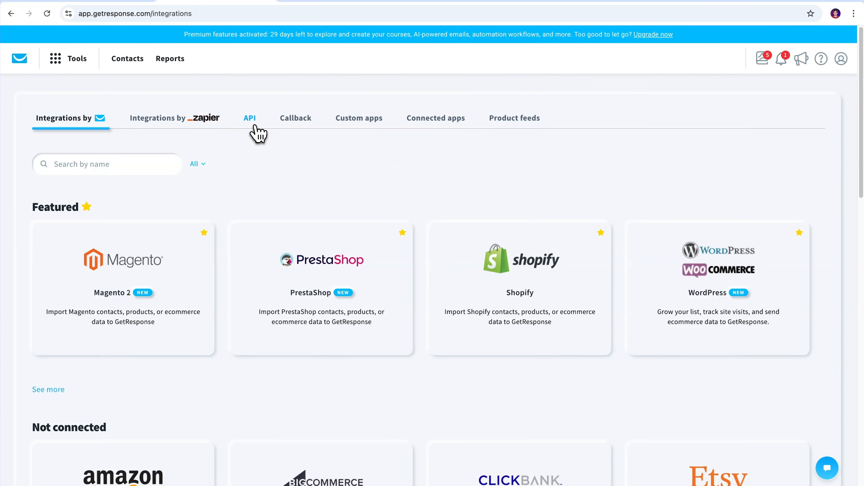
pyautogui.click(255, 126)
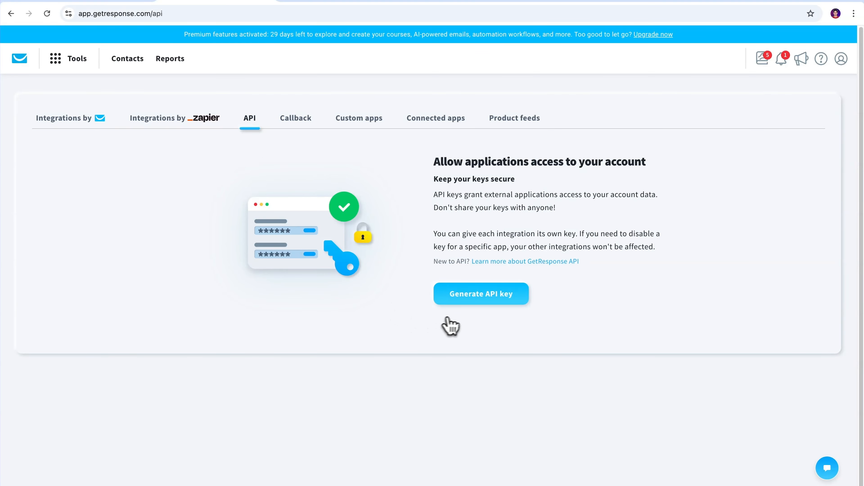
pyautogui.click(480, 302)
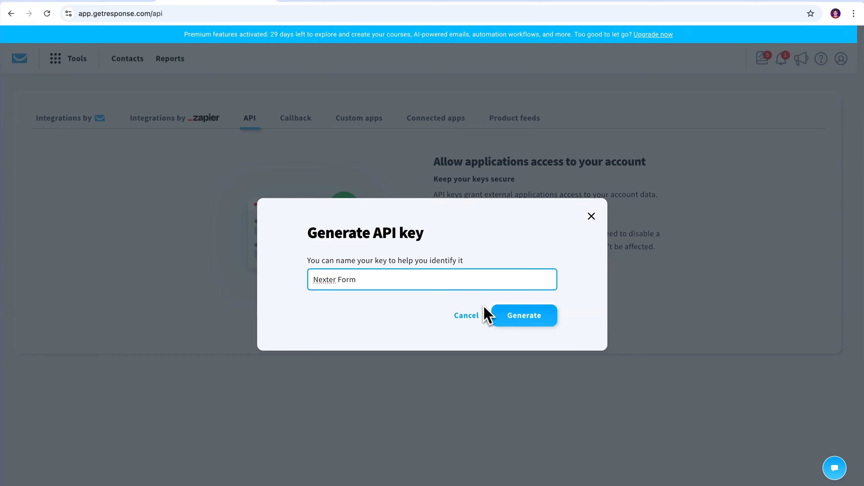
pyautogui.click(531, 328)
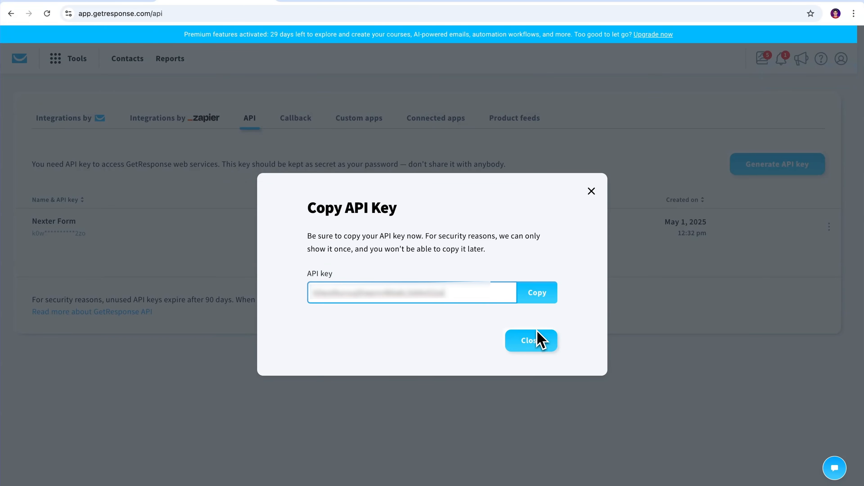
pyautogui.click(540, 299)
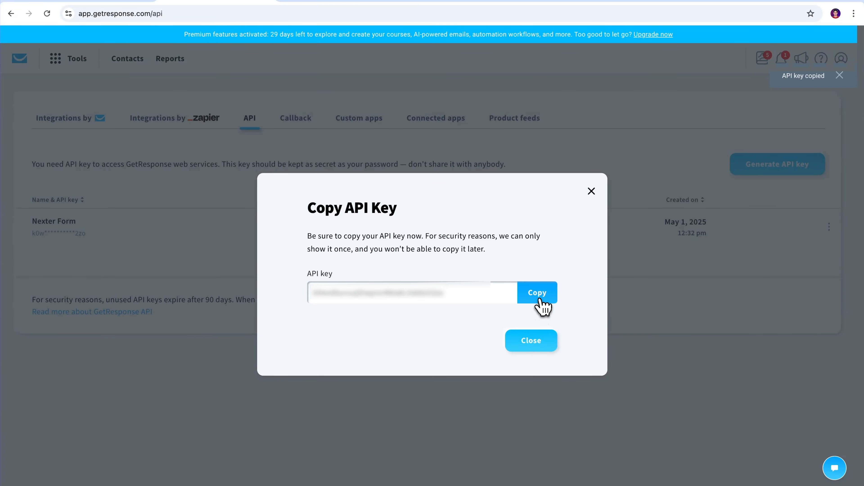
pyautogui.click(148, 31)
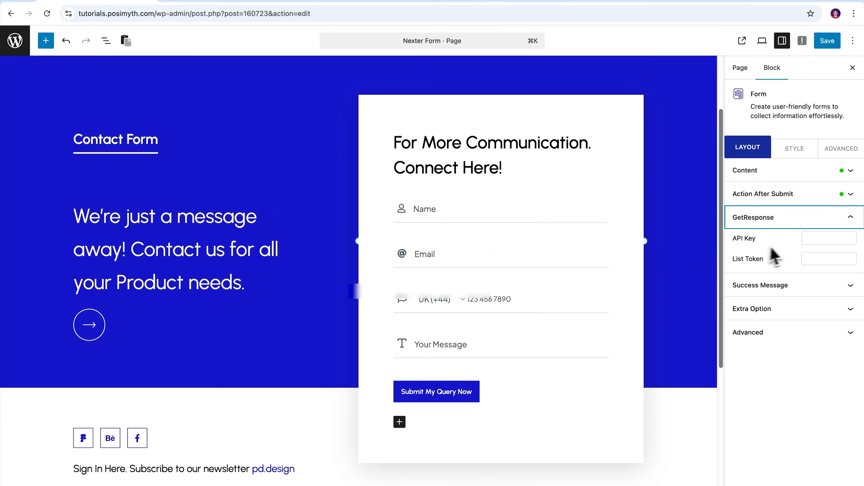
# - Paste the GetResponse key into the API Key field and highlight the empty List Token field
pyautogui.click(770, 238)
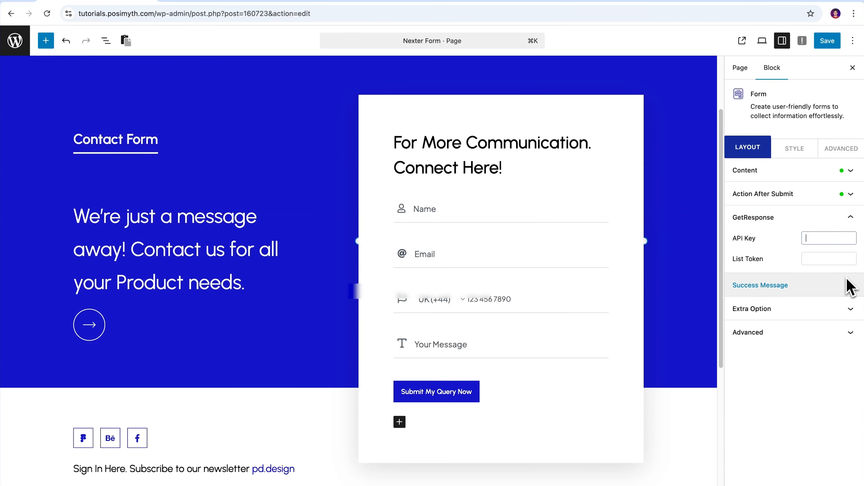
pyautogui.press('super+v')
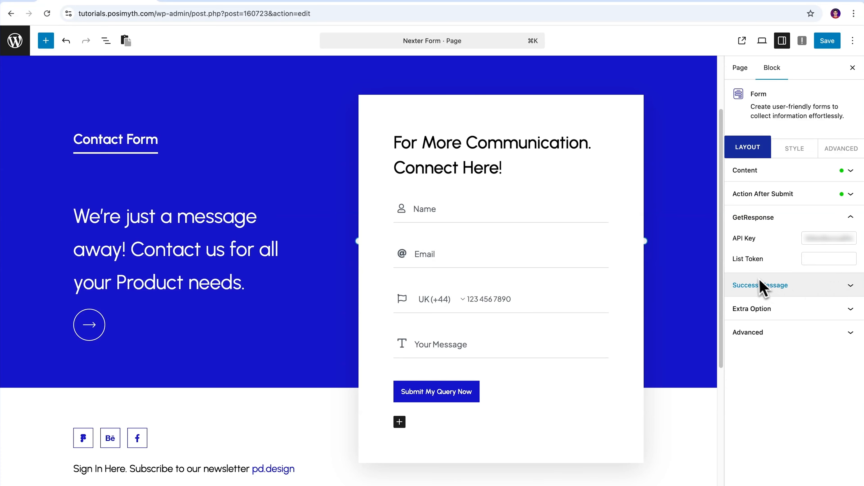
pyautogui.moveTo(734, 262); pyautogui.dragTo(763, 264)
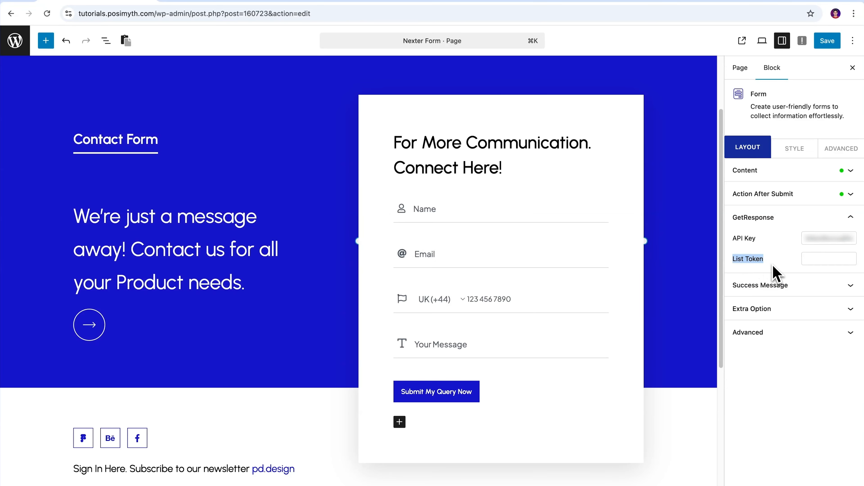
pyautogui.click(788, 265)
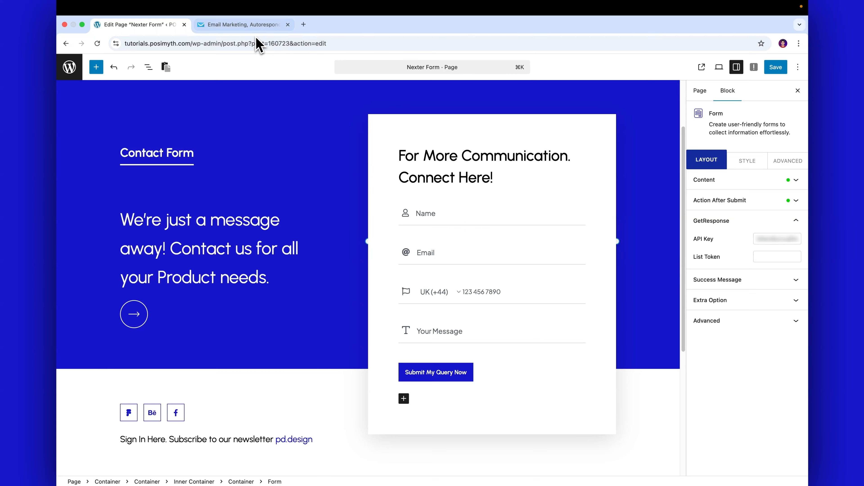
# - Open the default GetResponse contact list's Settings and select its List token for copying
pyautogui.click(254, 26)
pyautogui.click(537, 352)
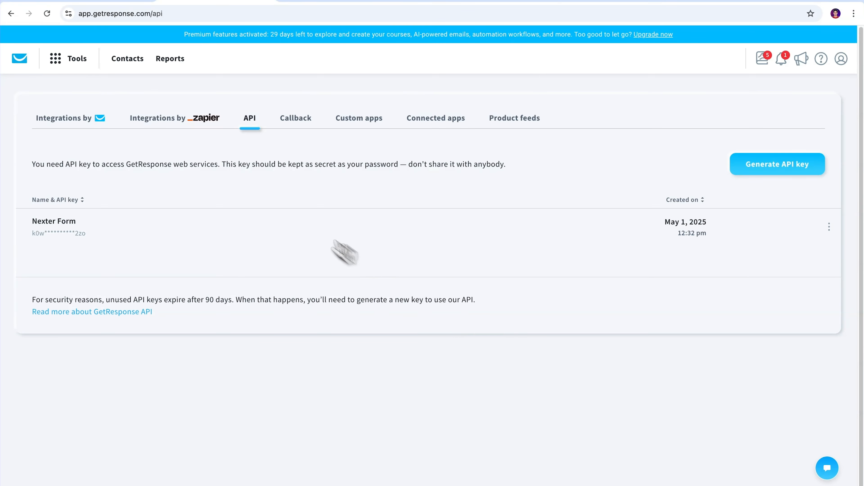
pyautogui.click(132, 69)
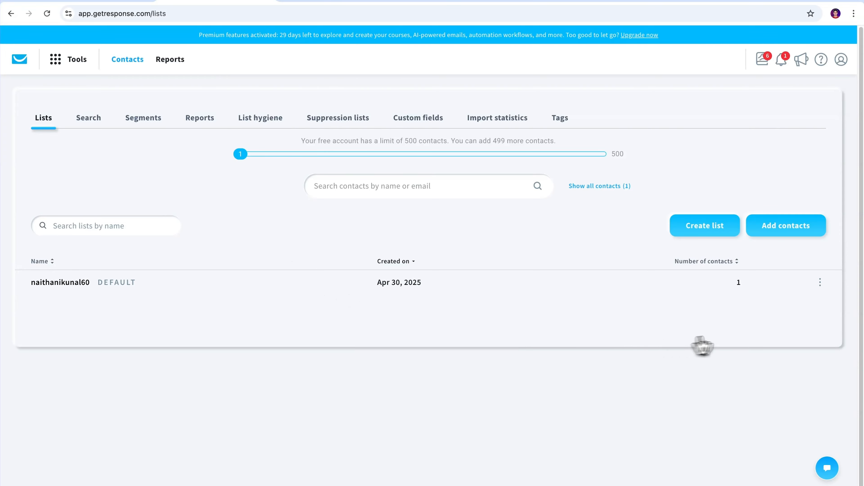
pyautogui.click(820, 284)
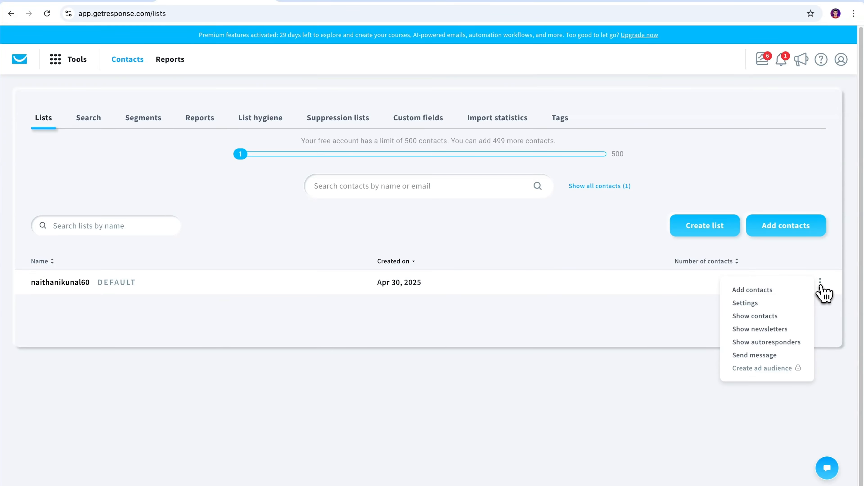
pyautogui.click(801, 303)
pyautogui.scroll(-10, 794, 312)
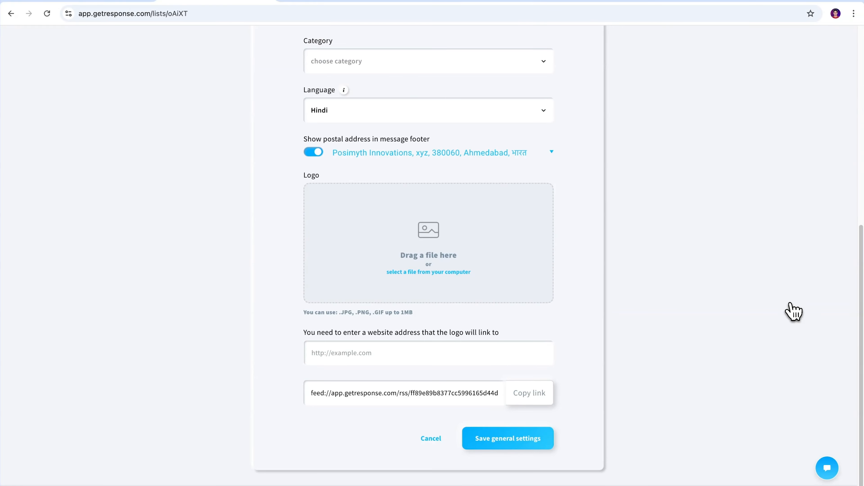
pyautogui.scroll(10, 794, 312)
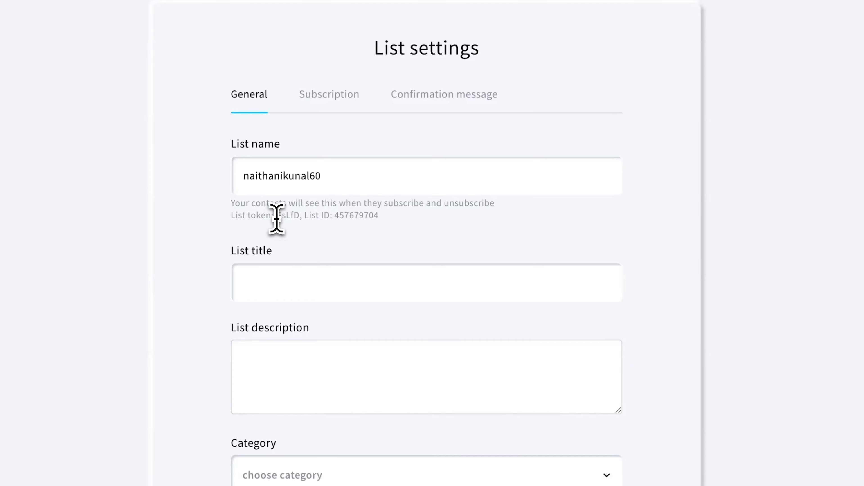
pyautogui.moveTo(277, 216); pyautogui.dragTo(299, 216)
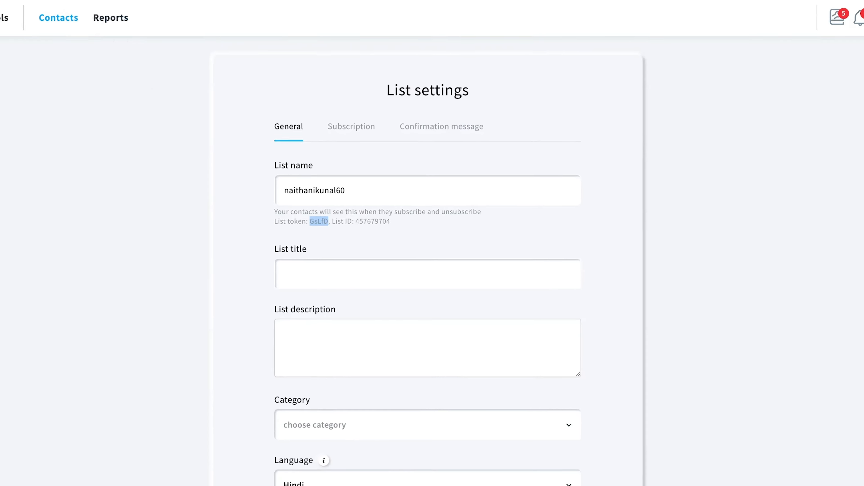
pyautogui.click(152, 28)
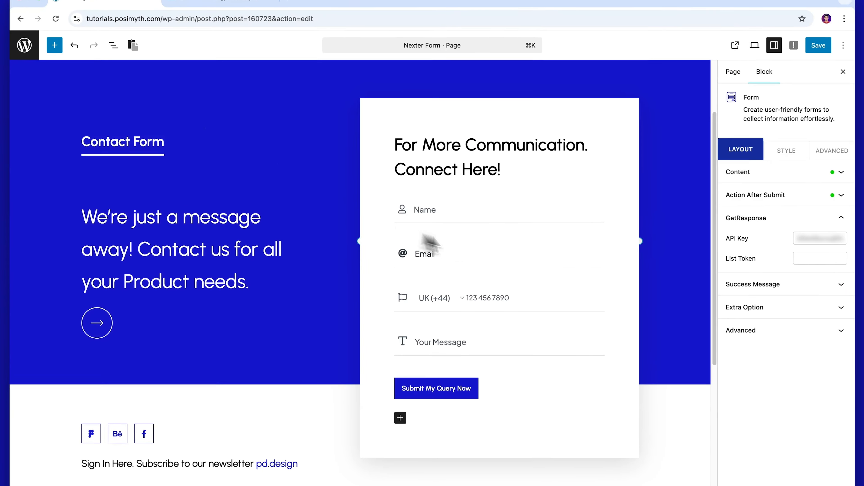
# - Paste the GetResponse list token into the form's List Token field and save the page
pyautogui.click(760, 257)
pyautogui.press('super+v')
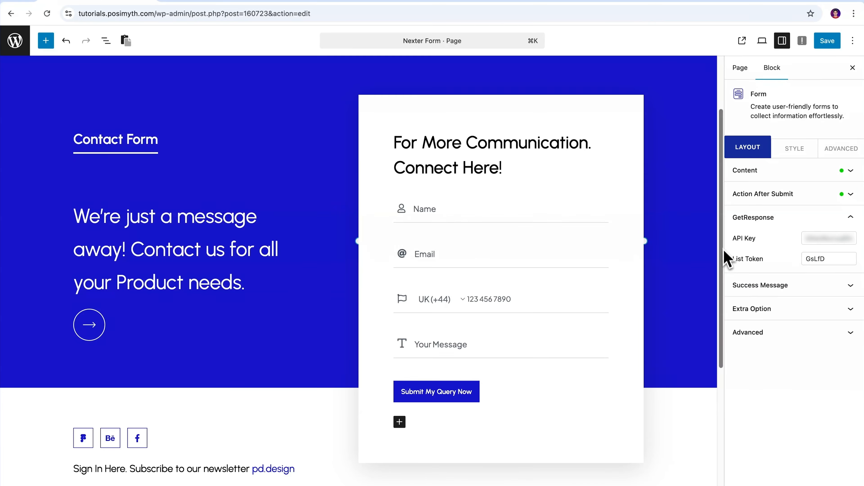
pyautogui.click(827, 47)
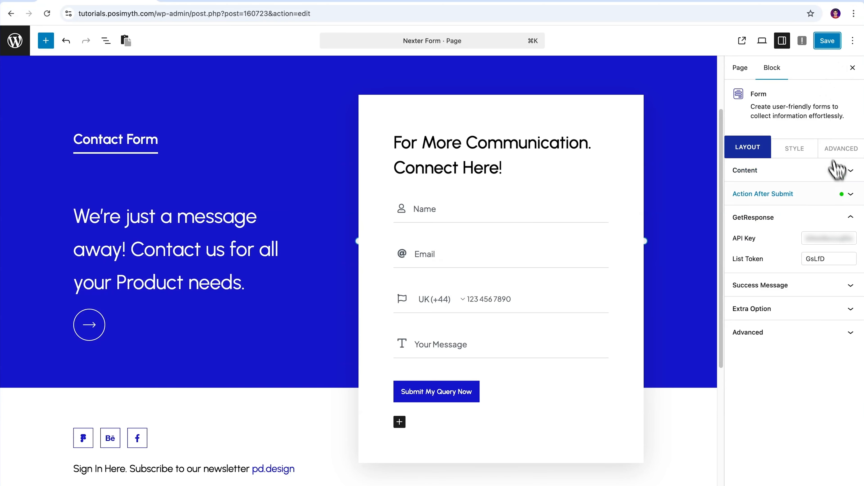
# - Remove GetResponse from the form's Action After Submit options and browse the available actions
pyautogui.click(854, 219)
pyautogui.click(852, 197)
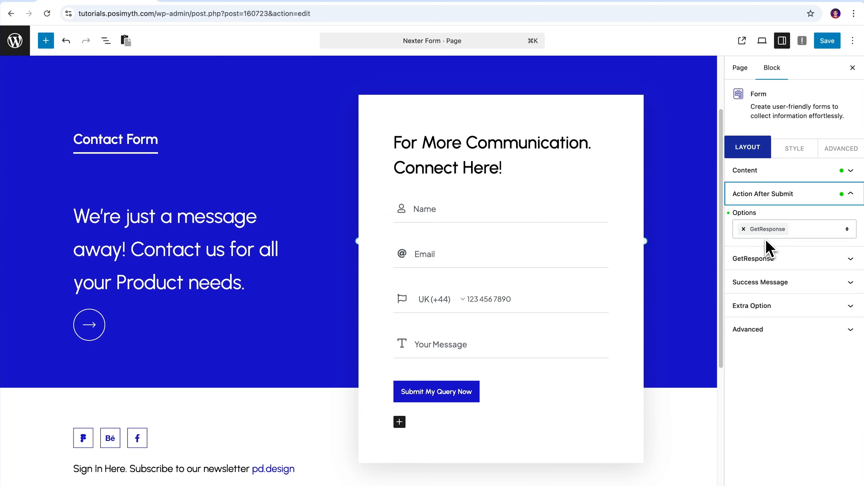
pyautogui.click(743, 229)
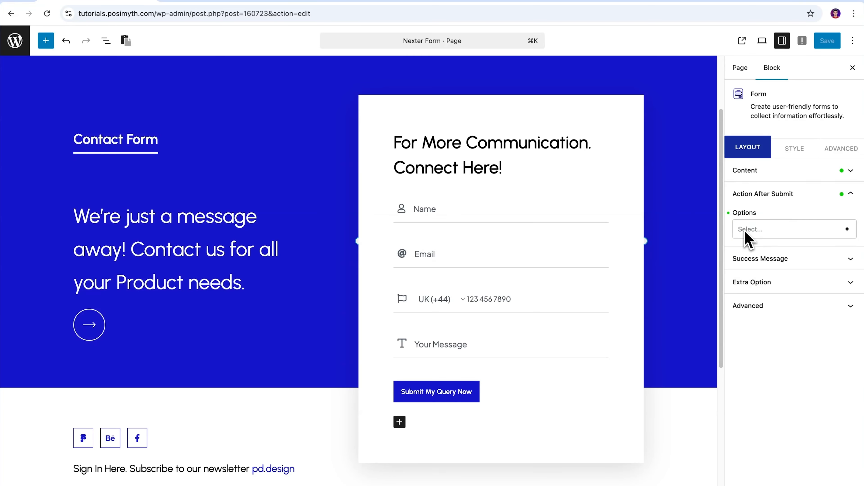
pyautogui.click(846, 235)
pyautogui.moveTo(853, 258); pyautogui.dragTo(856, 274)
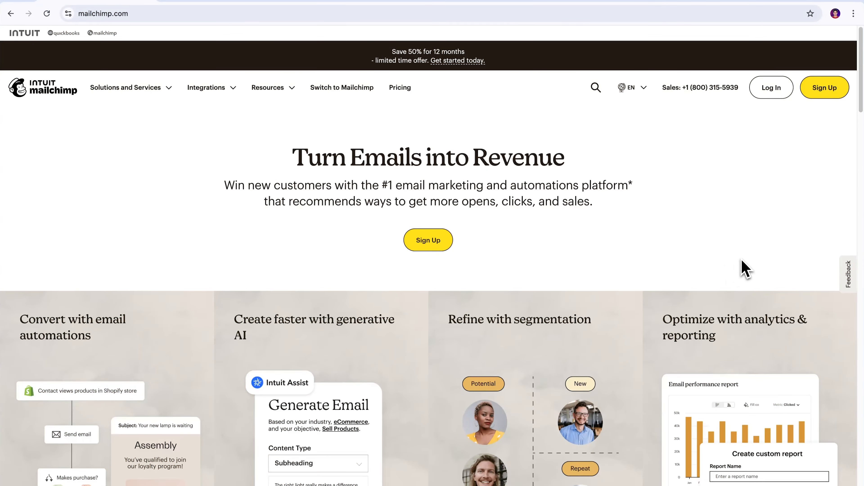
pyautogui.scroll(-20, 743, 262)
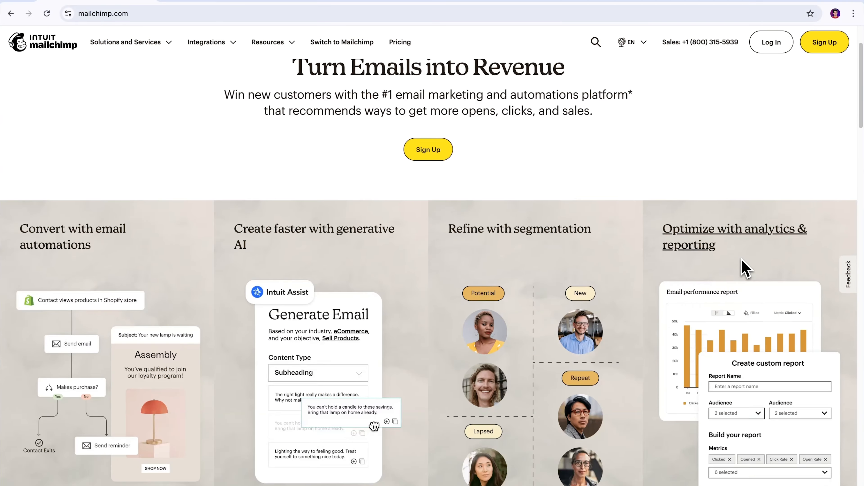
pyautogui.scroll(-20, 746, 267)
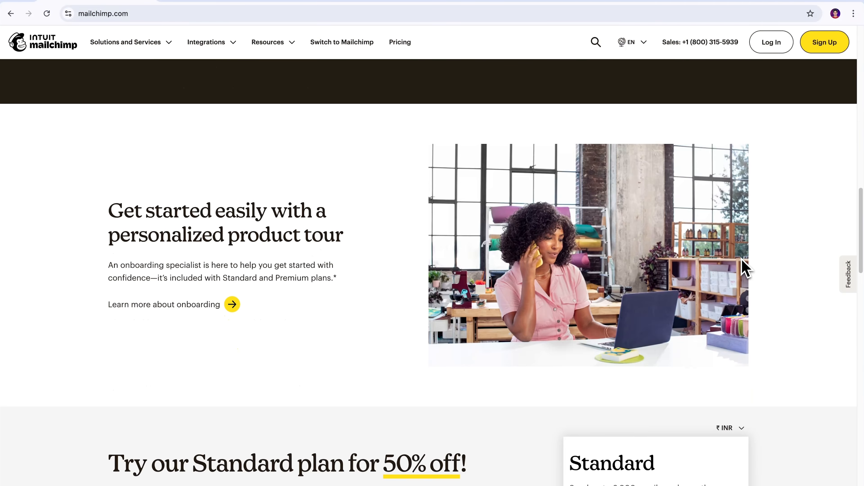
pyautogui.scroll(-20, 745, 268)
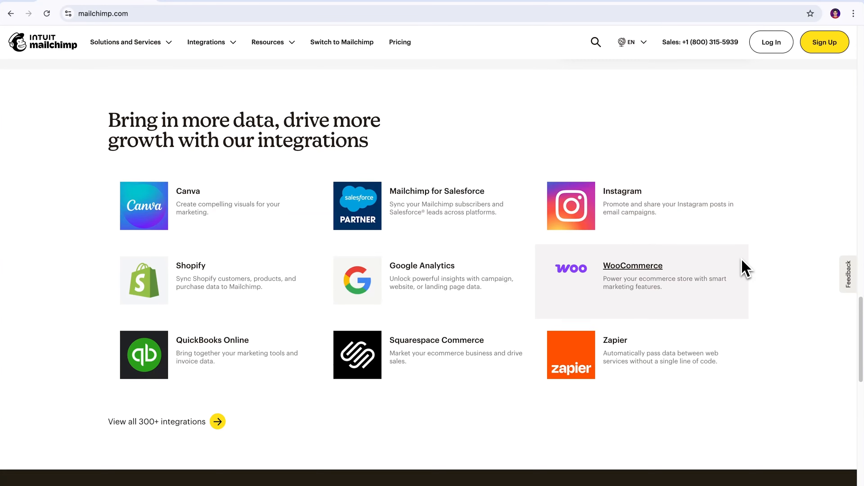
pyautogui.scroll(-5, 746, 268)
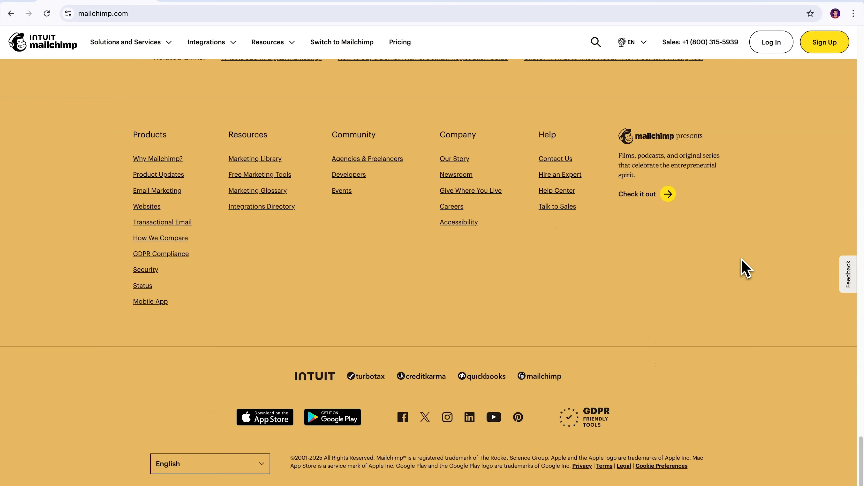
pyautogui.scroll(12, 745, 267)
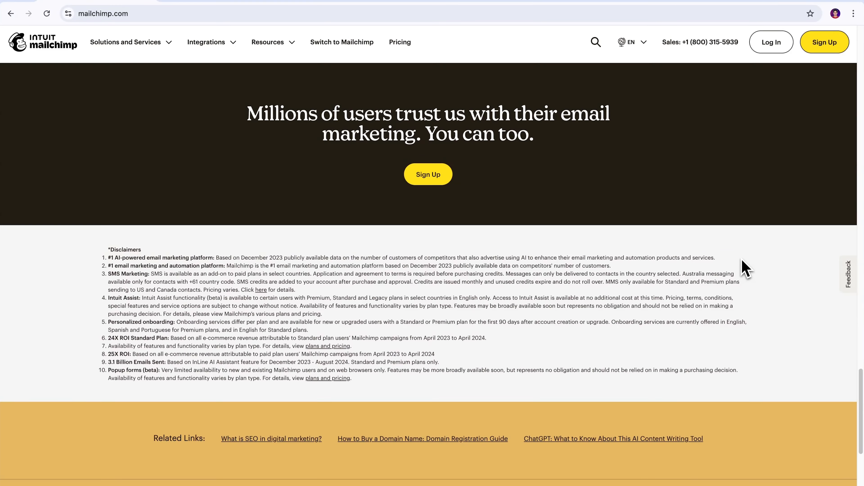
pyautogui.scroll(5, 745, 267)
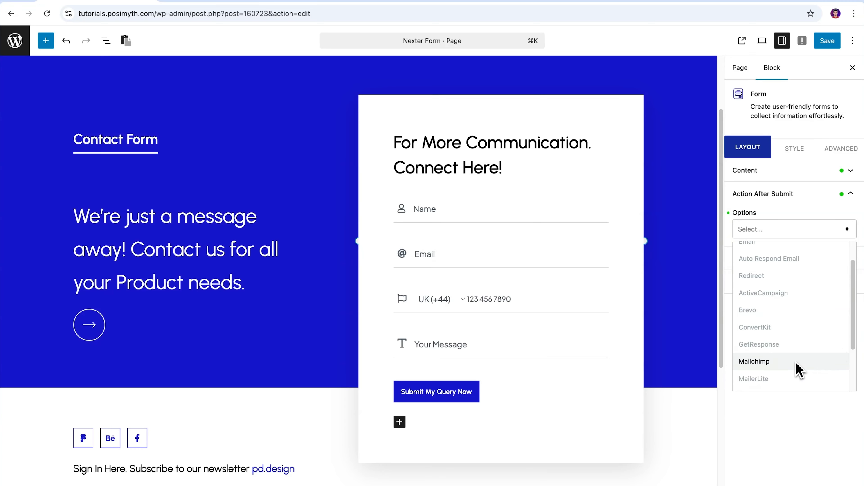
# - Choose Mailchimp as the after-submit action and expand its API Key and Audience ID settings
pyautogui.click(797, 367)
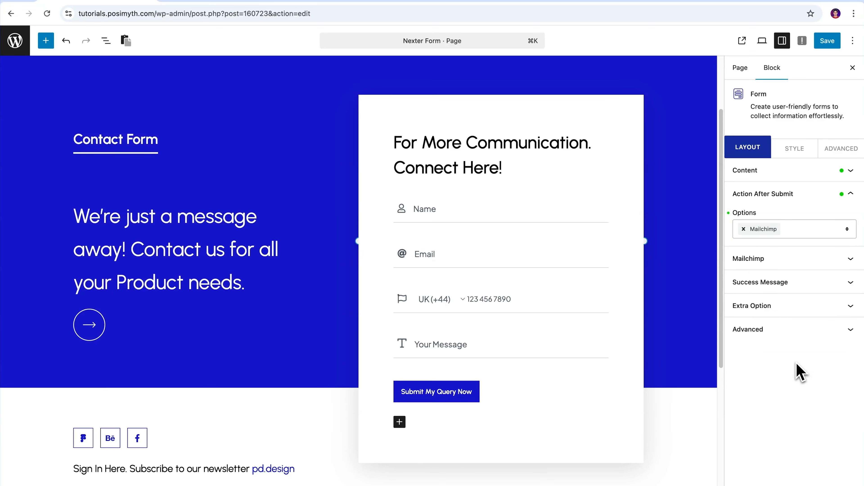
pyautogui.click(850, 259)
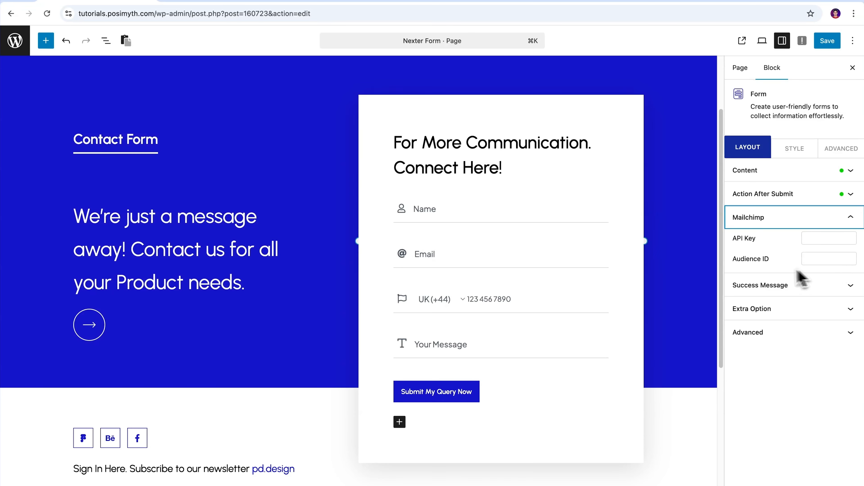
pyautogui.moveTo(732, 239); pyautogui.dragTo(765, 240)
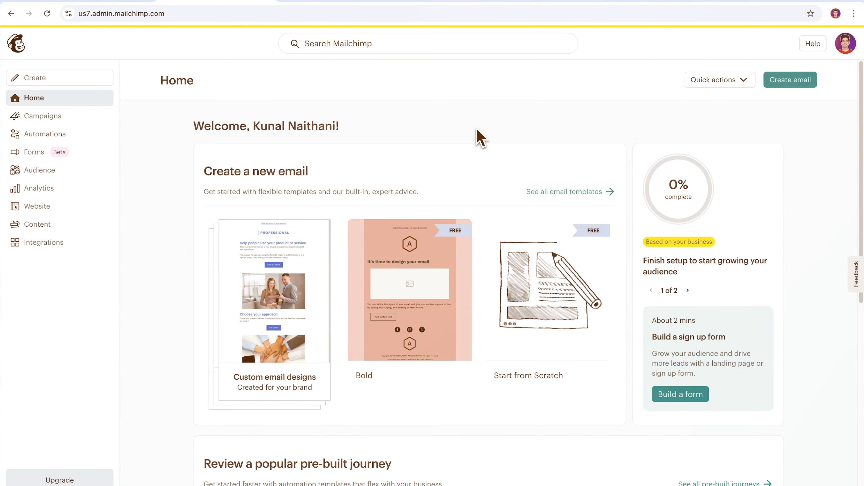
# - Create a Mailchimp API key named 'Nexter Form' under Account & billing > Extras and copy it
pyautogui.click(843, 60)
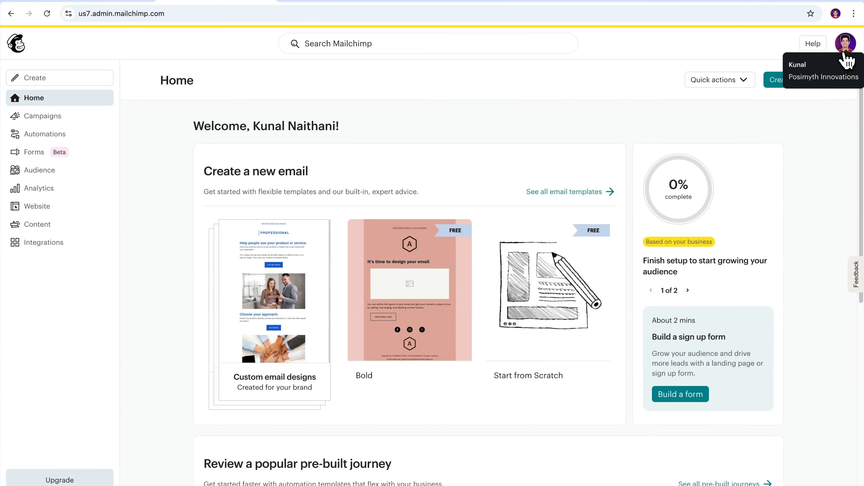
pyautogui.click(846, 59)
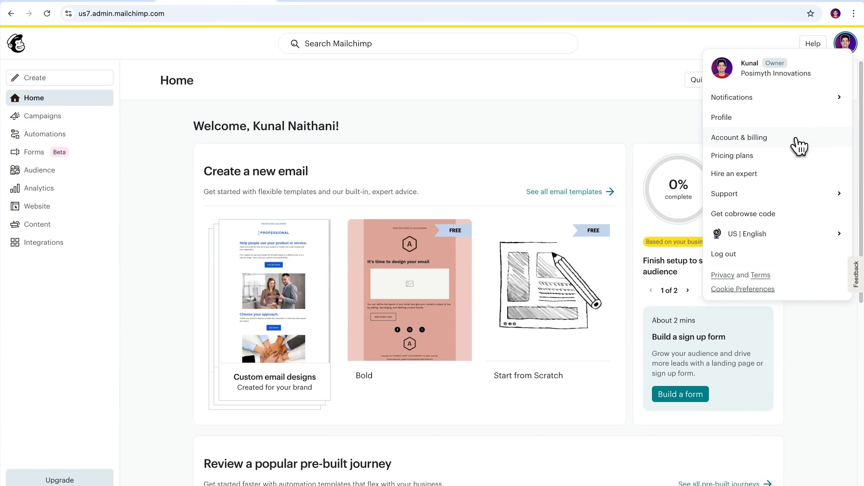
pyautogui.click(798, 145)
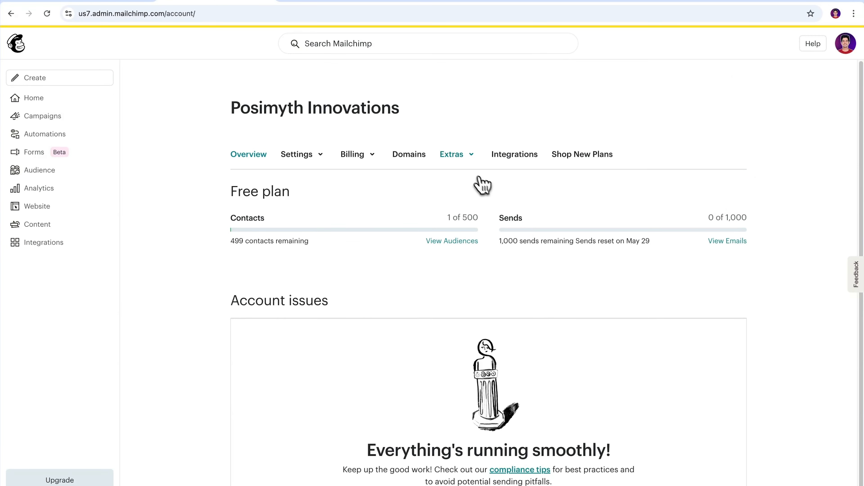
pyautogui.click(469, 167)
pyautogui.click(473, 207)
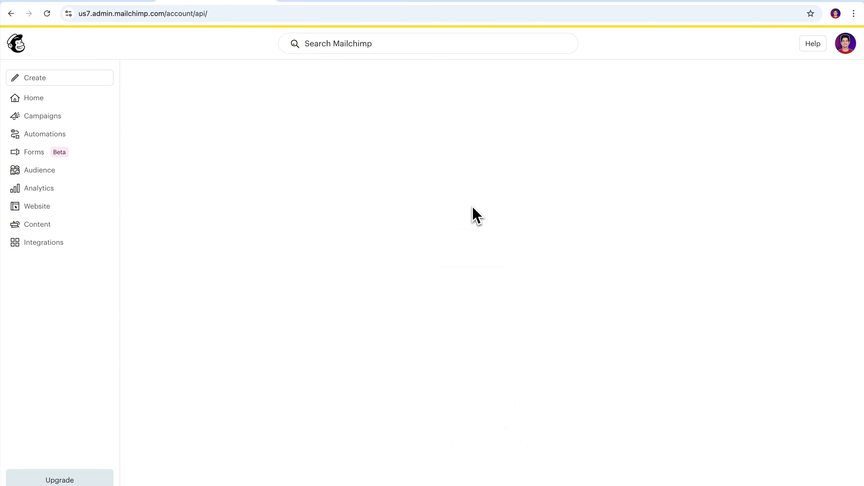
pyautogui.scroll(-6, 833, 180)
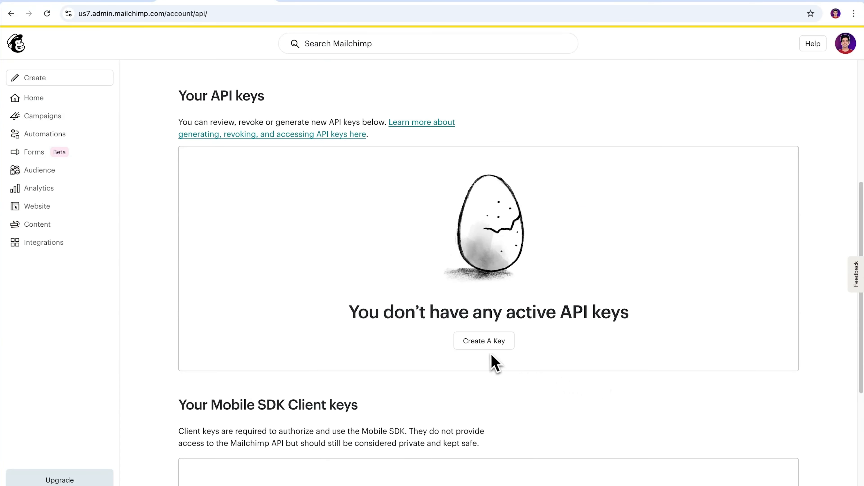
pyautogui.click(485, 344)
pyautogui.write('Nexter')
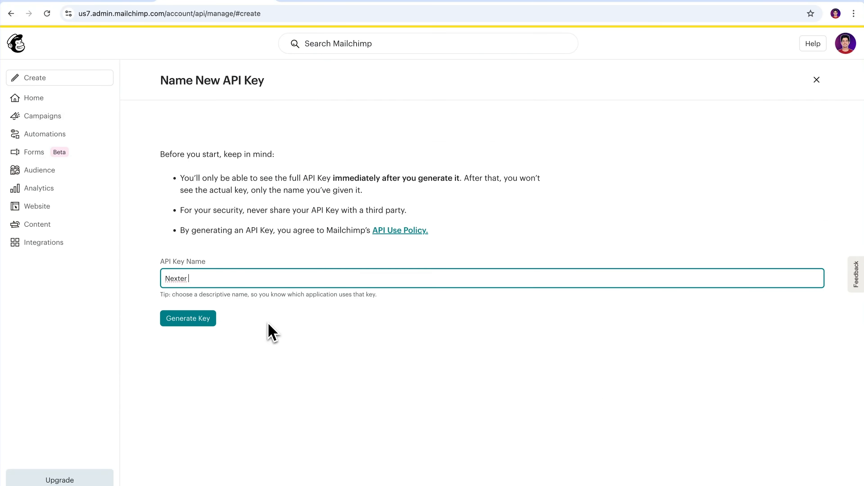
pyautogui.write(' Form')
pyautogui.click(186, 322)
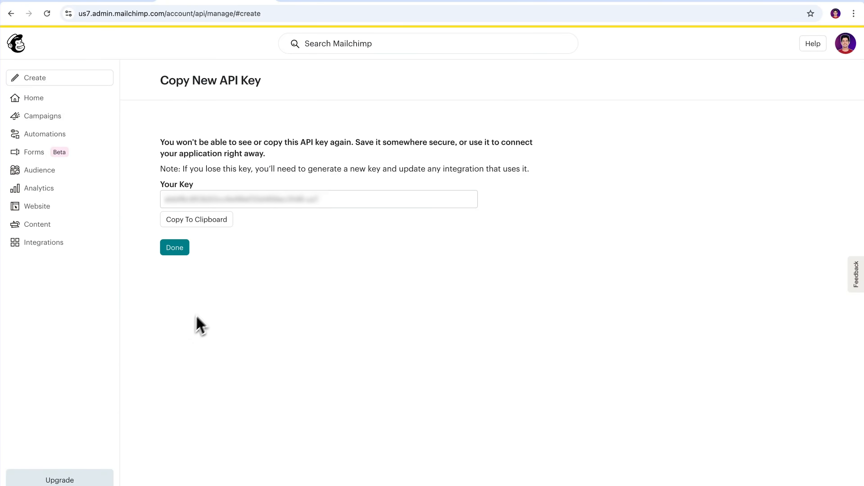
pyautogui.click(204, 221)
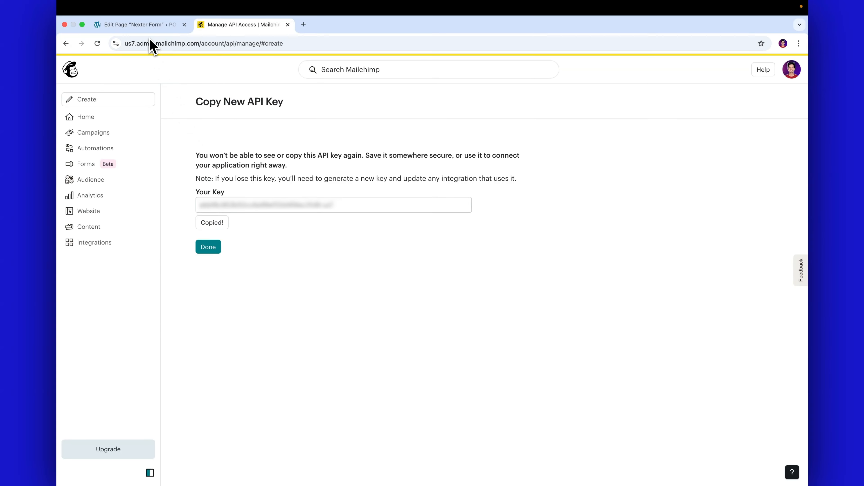
pyautogui.click(106, 3)
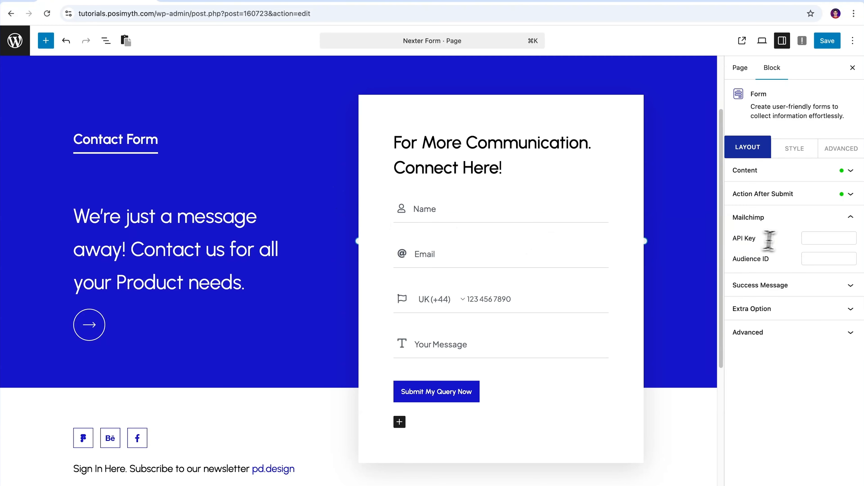
# - Paste the copied key into the Mailchimp panel's API Key field
pyautogui.click(815, 238)
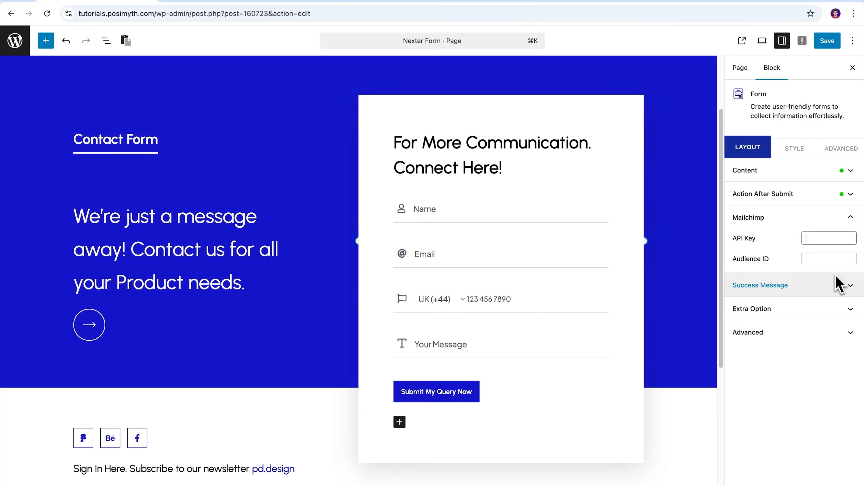
pyautogui.press('super+v')
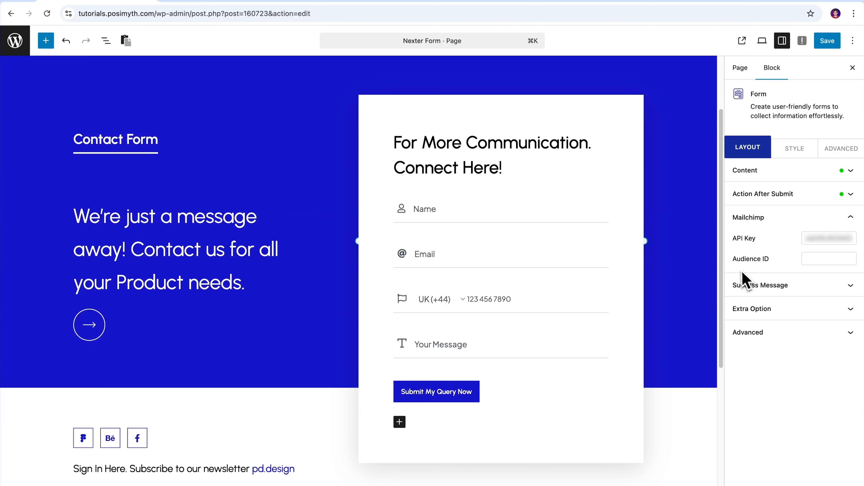
pyautogui.click(781, 266)
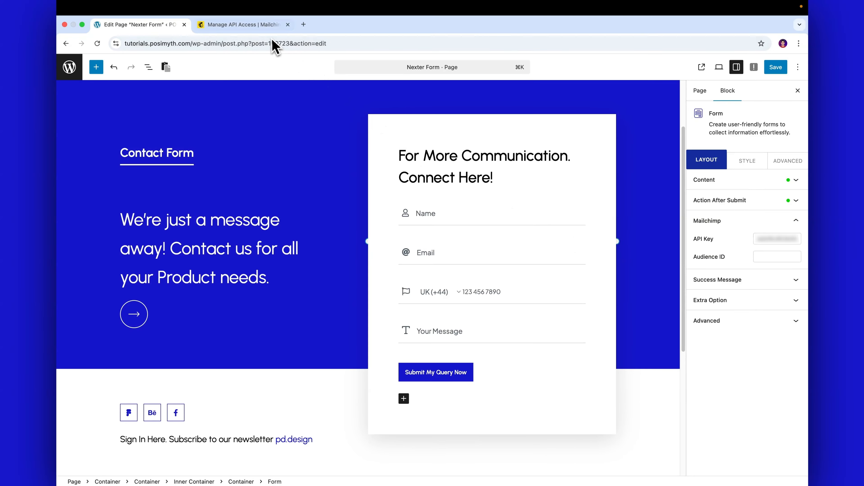
# - Copy the Audience ID from the Mailchimp audience's Settings page
pyautogui.click(267, 30)
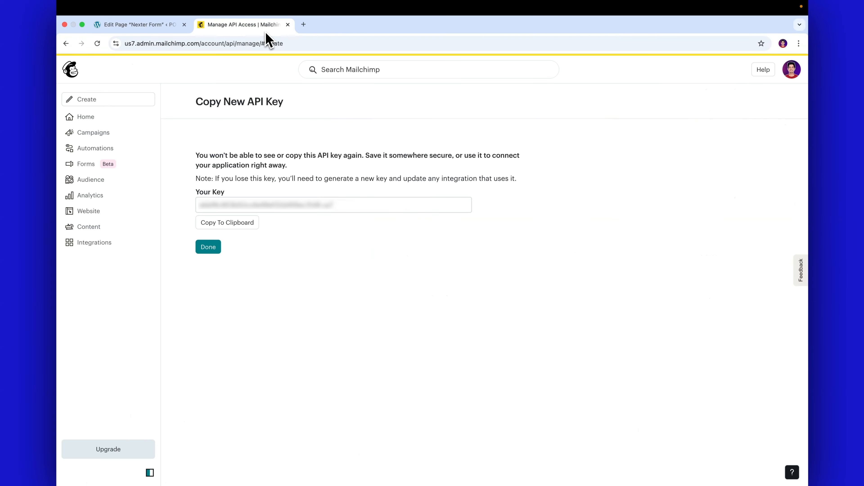
pyautogui.click(85, 180)
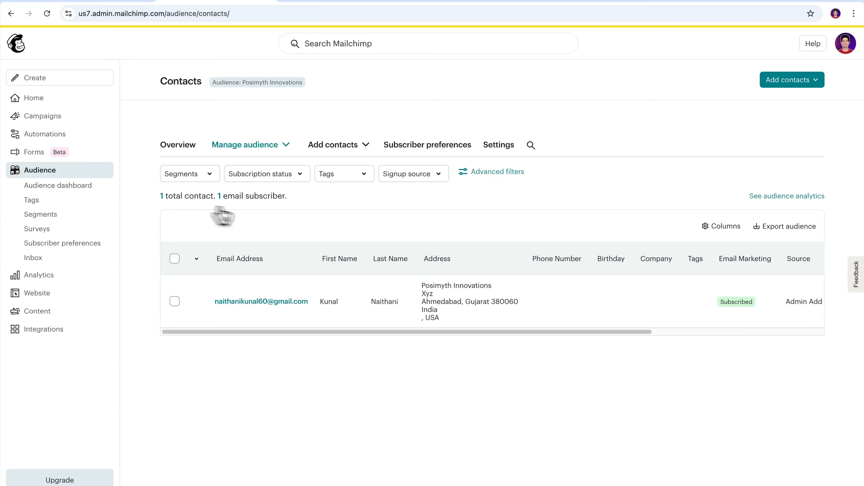
pyautogui.click(499, 146)
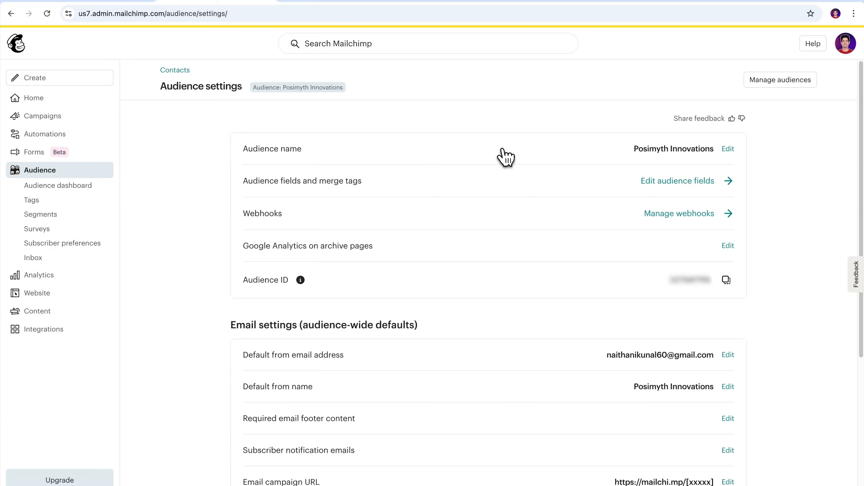
pyautogui.click(725, 280)
pyautogui.click(143, 17)
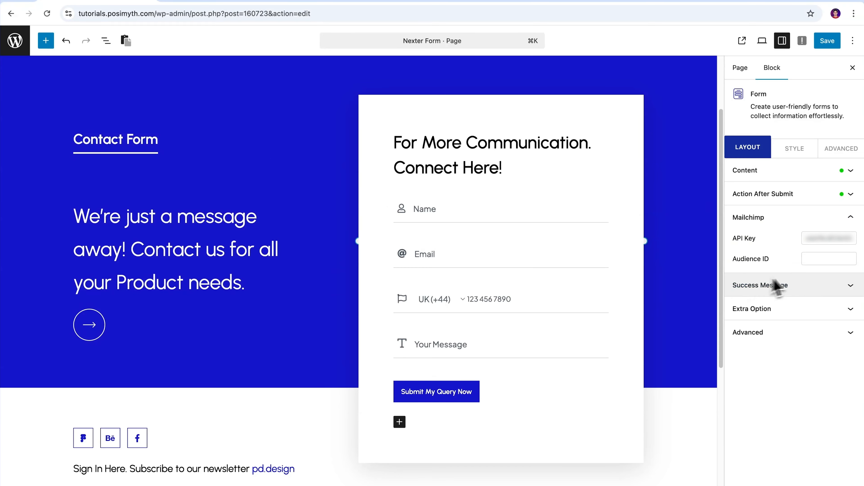
# - Paste the Audience ID into the Mailchimp settings and save the page
pyautogui.click(815, 260)
pyautogui.press('super+v')
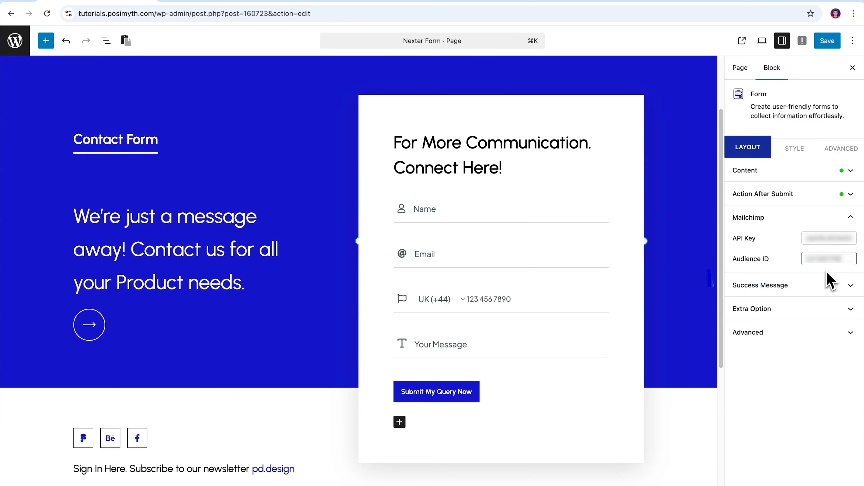
pyautogui.moveTo(734, 241); pyautogui.dragTo(803, 263)
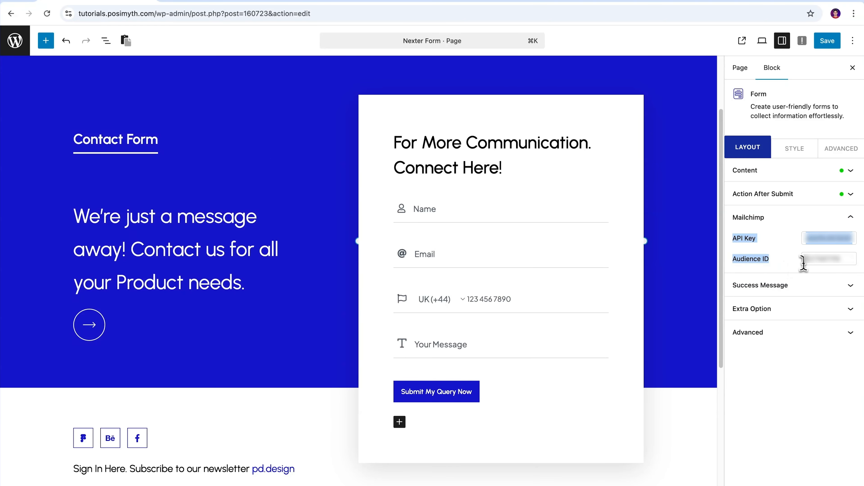
pyautogui.click(842, 269)
pyautogui.click(830, 44)
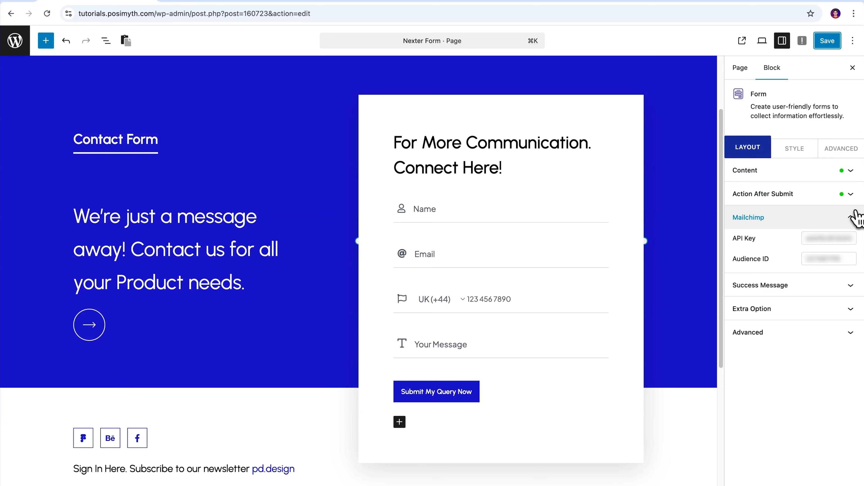
# - Remove Mailchimp from the form's Action After Submit options and browse the available actions
pyautogui.click(851, 219)
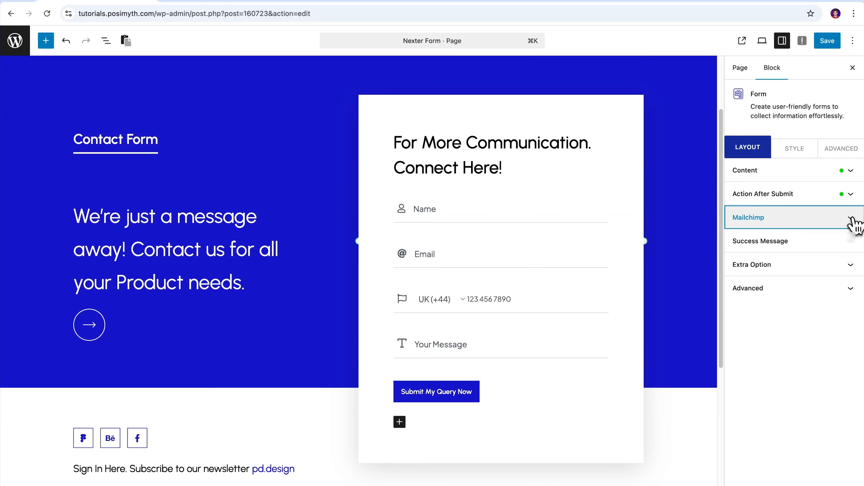
pyautogui.click(852, 197)
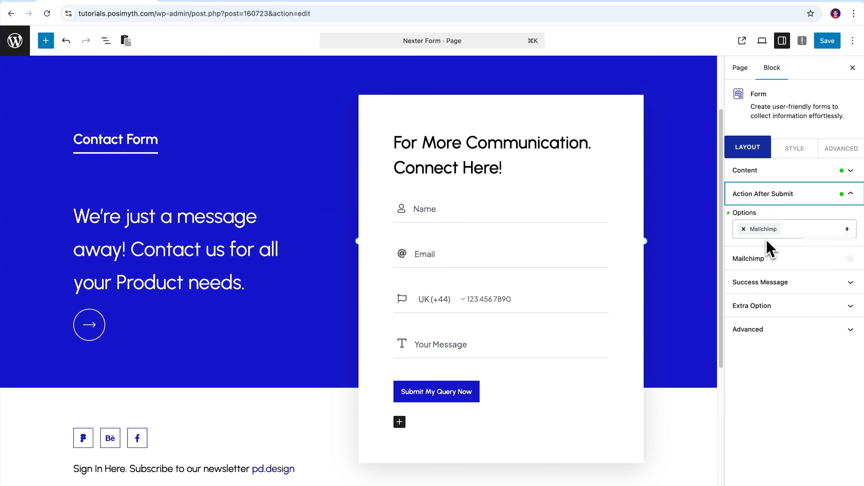
pyautogui.click(743, 229)
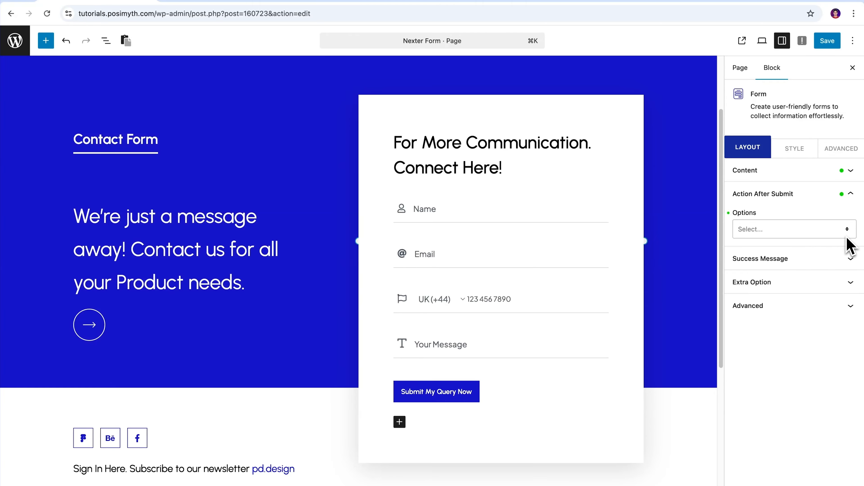
pyautogui.click(848, 232)
pyautogui.scroll(-3, 855, 280)
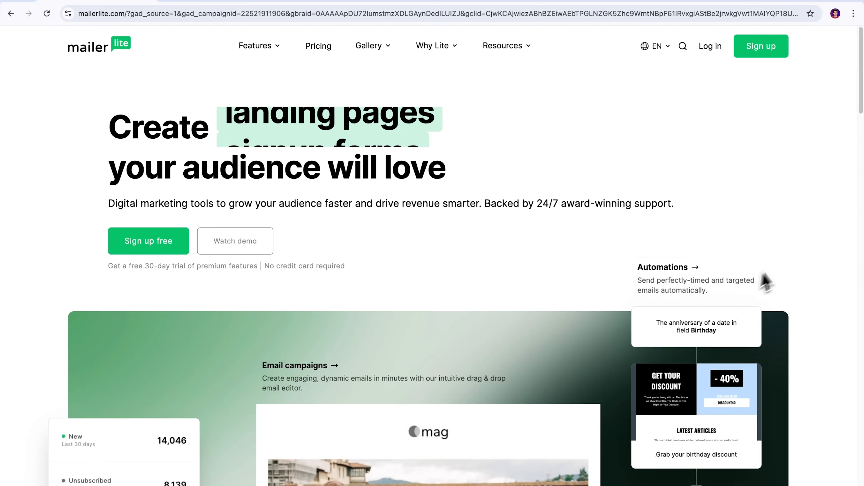
pyautogui.scroll(-5, 796, 259)
pyautogui.scroll(-10, 798, 261)
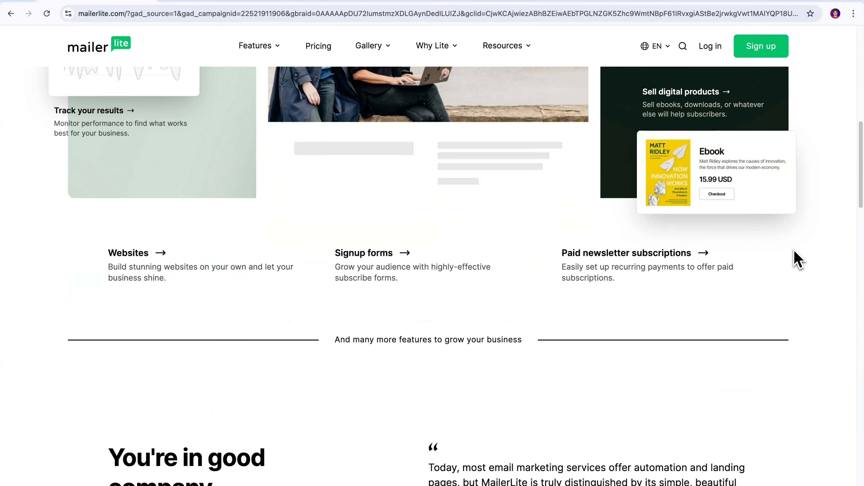
pyautogui.scroll(-6, 797, 261)
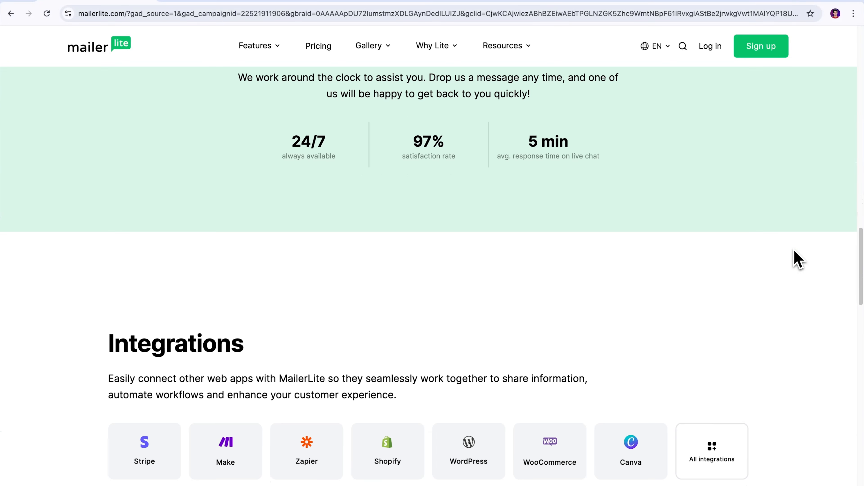
pyautogui.scroll(-8, 797, 260)
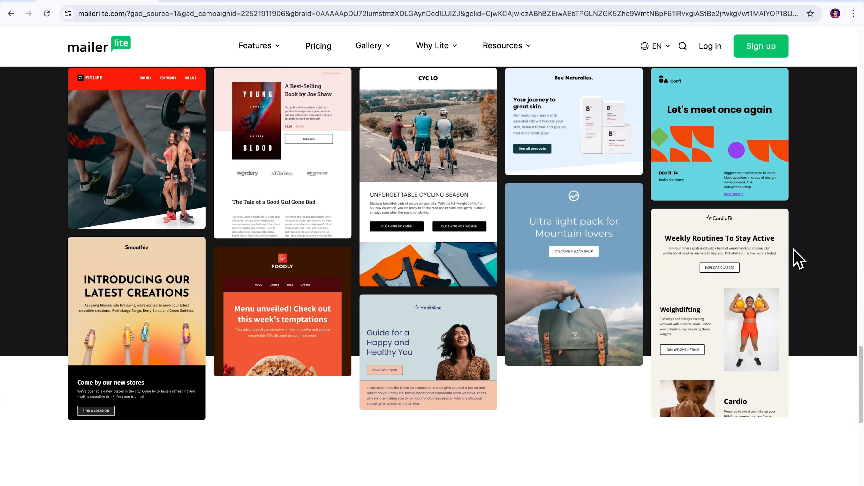
pyautogui.scroll(-5, 798, 260)
pyautogui.scroll(-4, 797, 261)
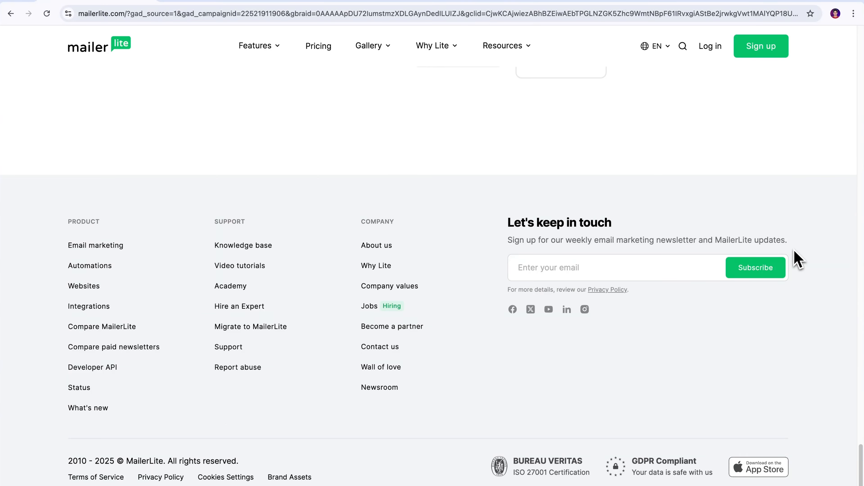
pyautogui.scroll(4, 797, 260)
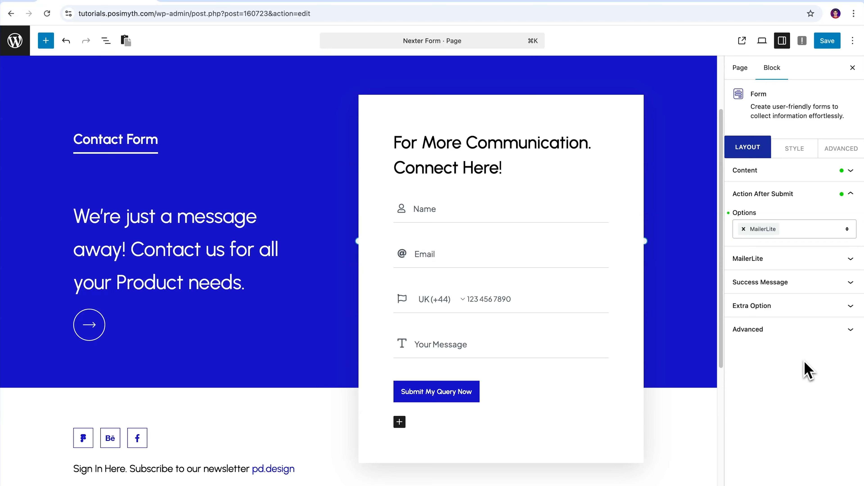
# - Expand the MailerLite panel to show its Custom API Key and Group ID fields
pyautogui.click(850, 259)
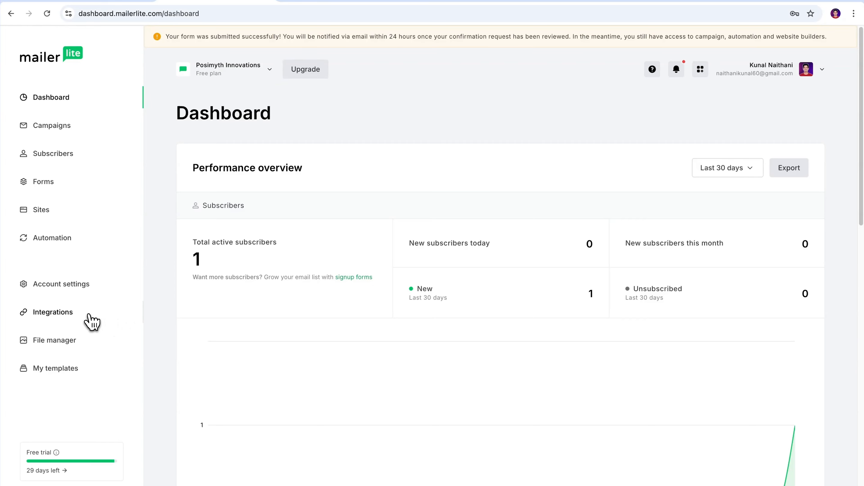
# - Generate a MailerLite API token named 'Nexter Form', accepting the terms, and copy it
pyautogui.click(91, 321)
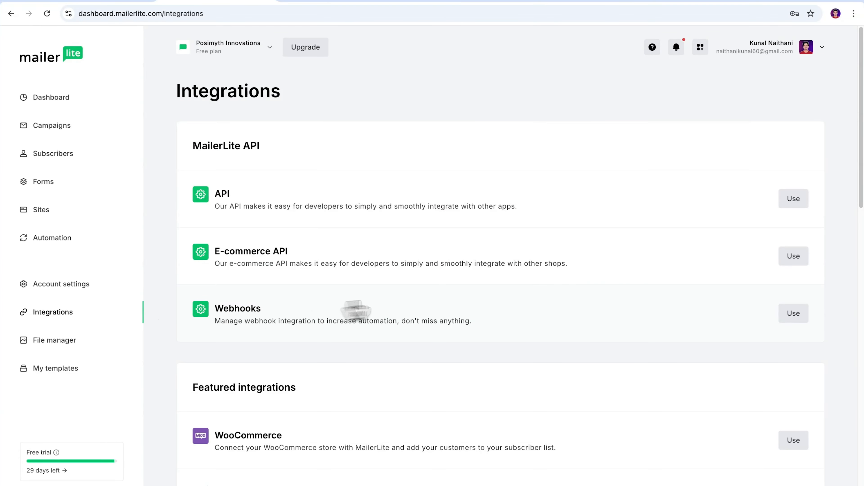
pyautogui.click(793, 204)
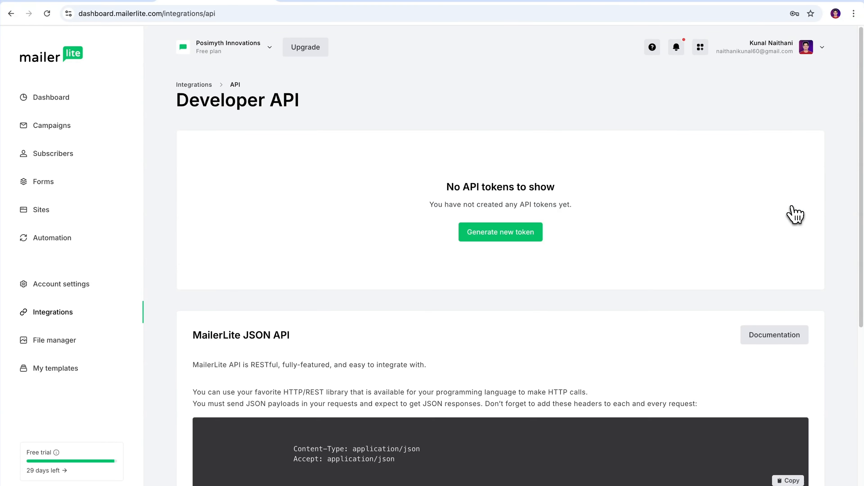
pyautogui.click(503, 246)
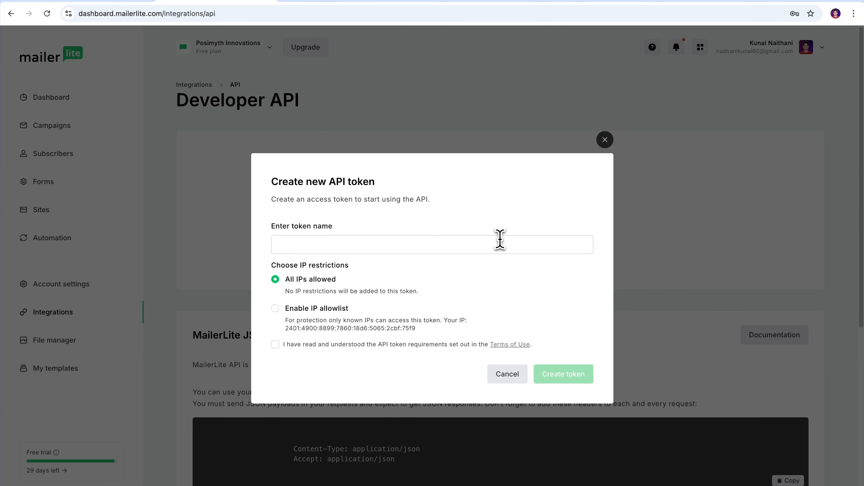
pyautogui.click(456, 247)
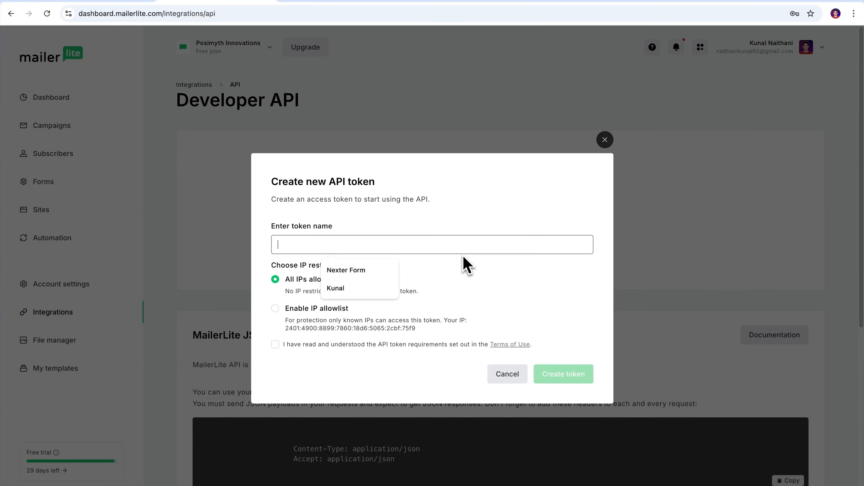
pyautogui.write('Nexter Form')
pyautogui.click(468, 262)
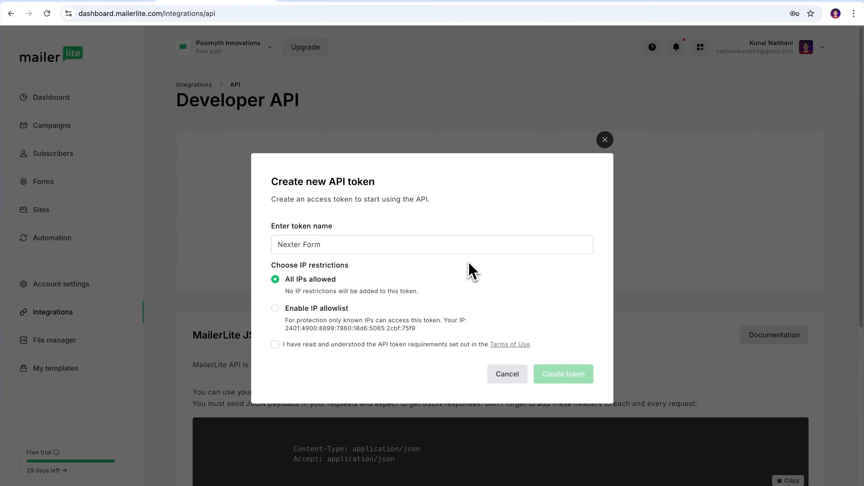
pyautogui.click(275, 344)
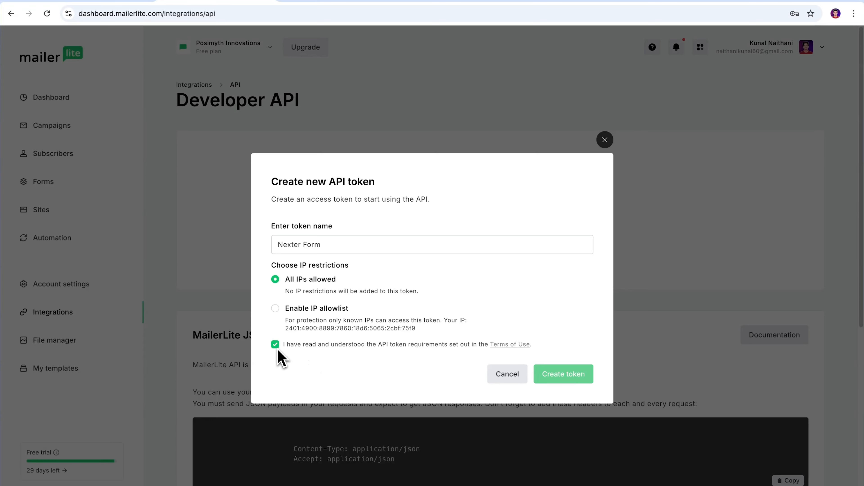
pyautogui.click(565, 376)
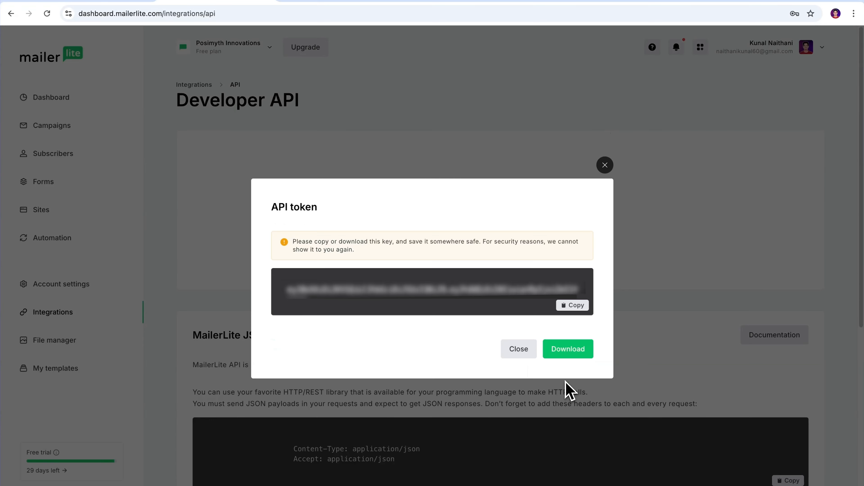
pyautogui.click(577, 307)
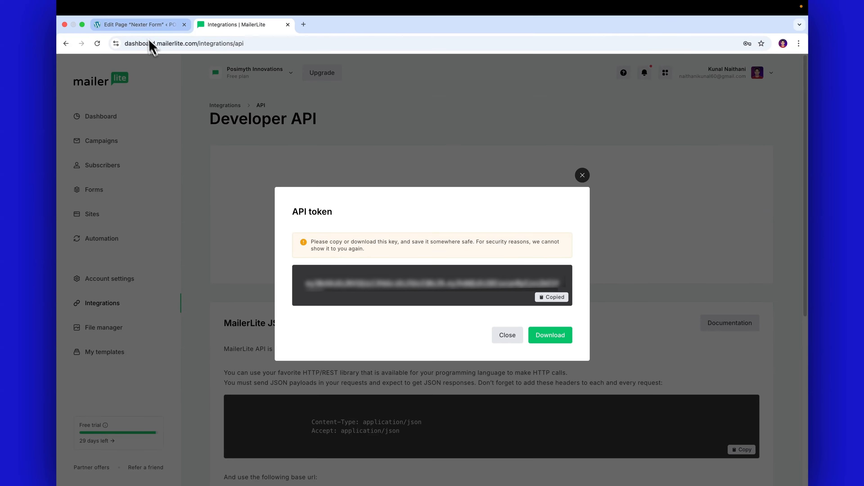
pyautogui.click(143, 26)
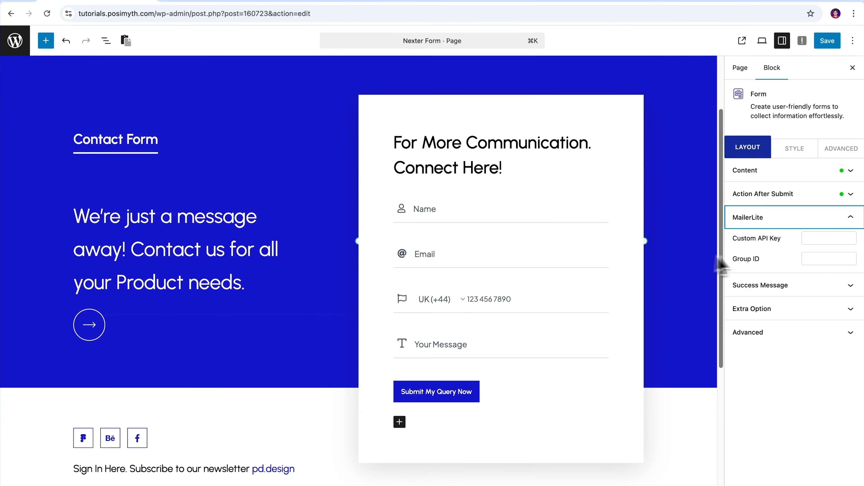
# - Fill the MailerLite Custom API Key field with the copied token, then go back to MailerLite's Developer API page
pyautogui.click(767, 239)
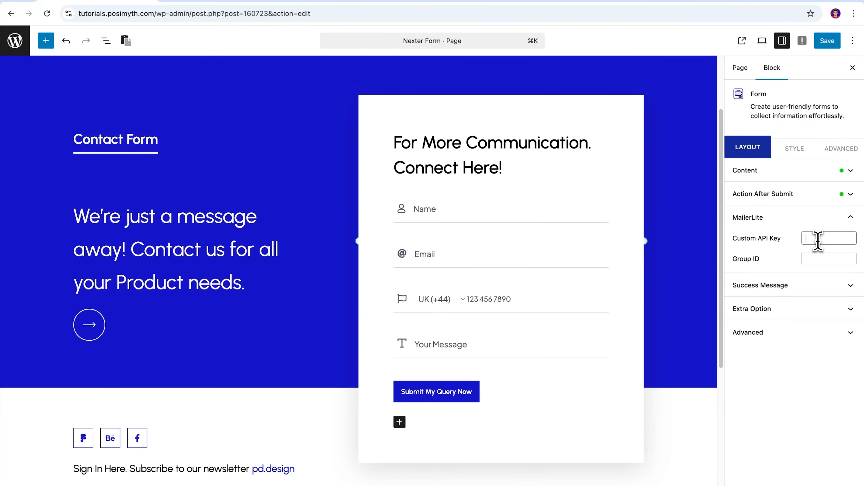
pyautogui.click(835, 272)
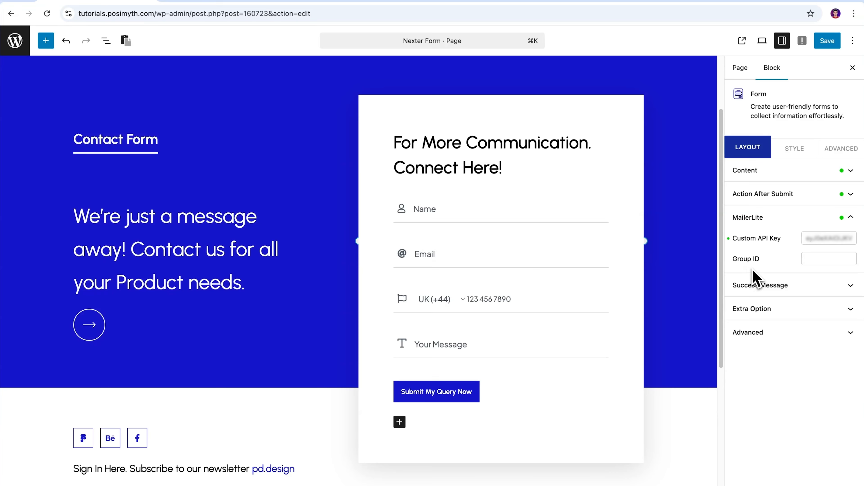
pyautogui.click(246, 27)
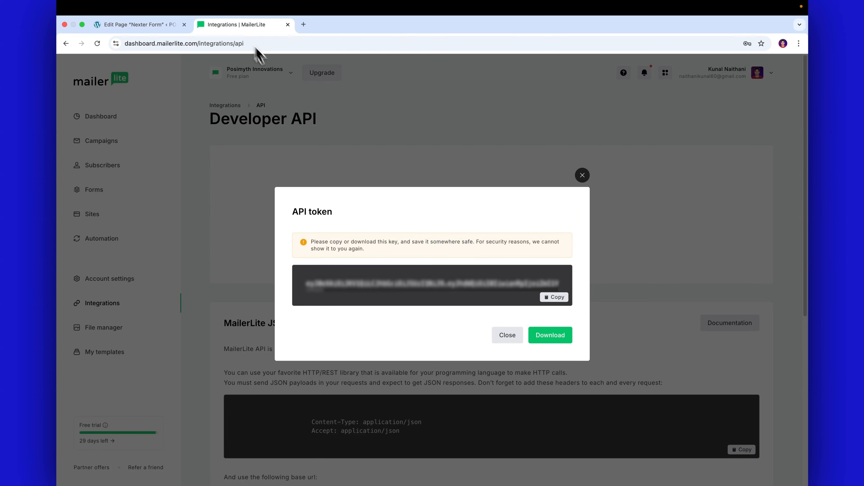
# - Create a MailerLite subscriber group named 'Nexter Form Group'
pyautogui.click(582, 175)
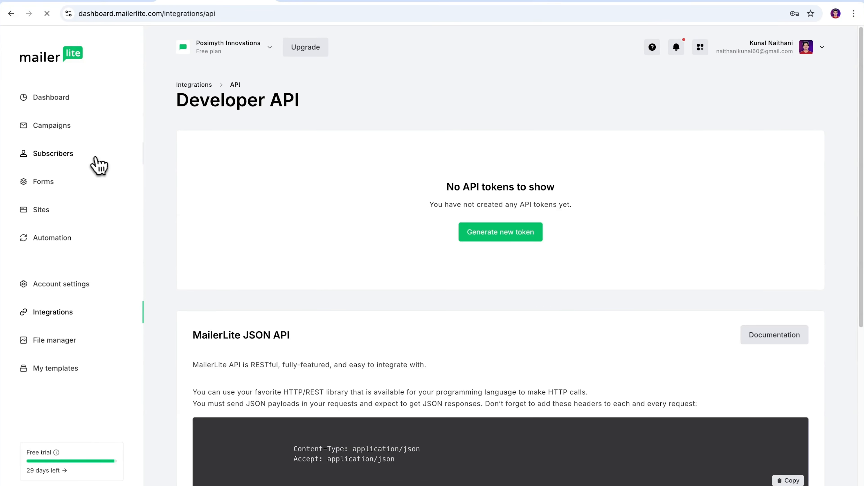
pyautogui.click(91, 159)
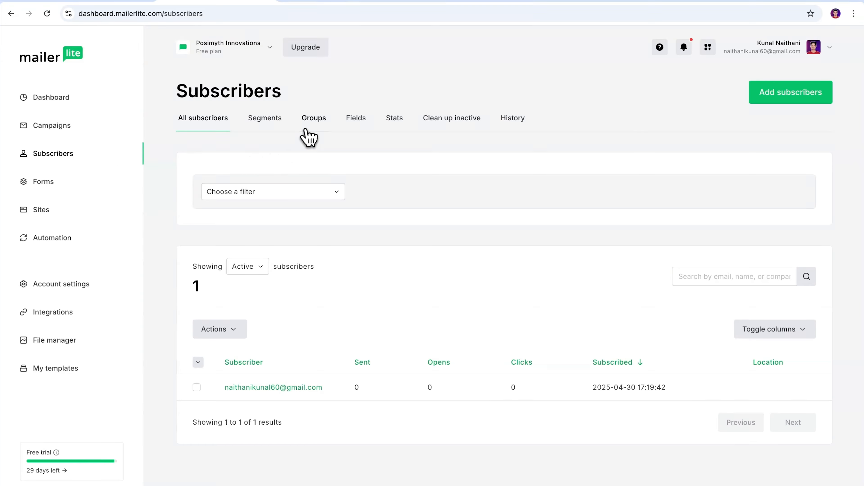
pyautogui.click(311, 126)
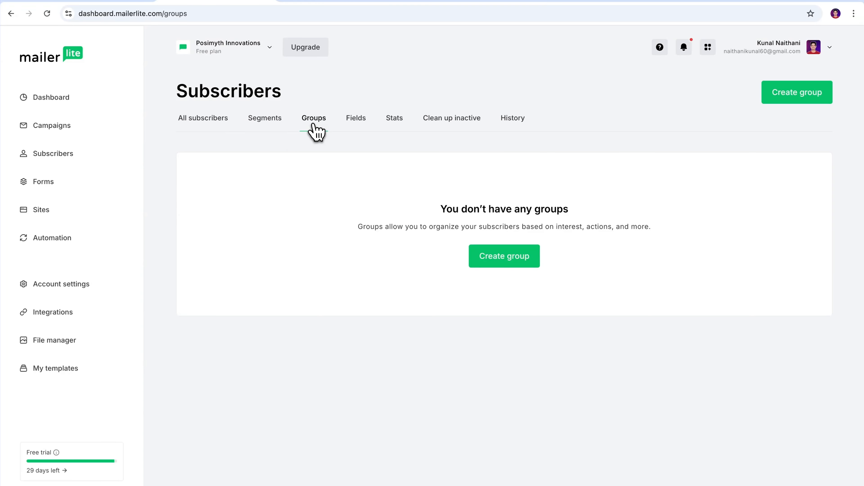
pyautogui.click(502, 262)
pyautogui.click(443, 279)
pyautogui.click(414, 300)
pyautogui.write('Group')
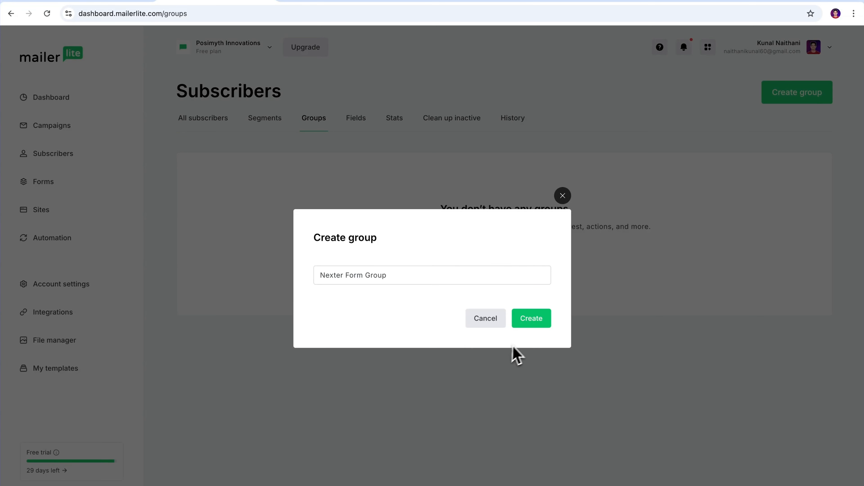
pyautogui.click(532, 323)
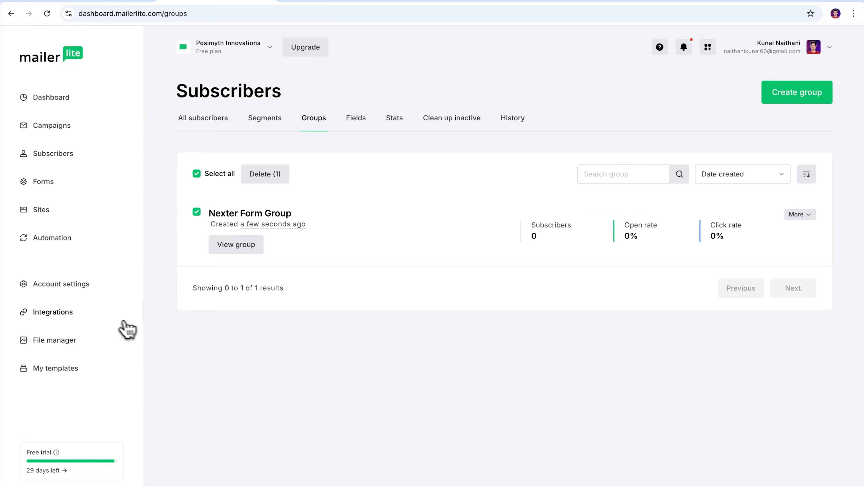
# - Select the Nexter Form Group's Group ID on the MailerLite API integrations page
pyautogui.click(83, 316)
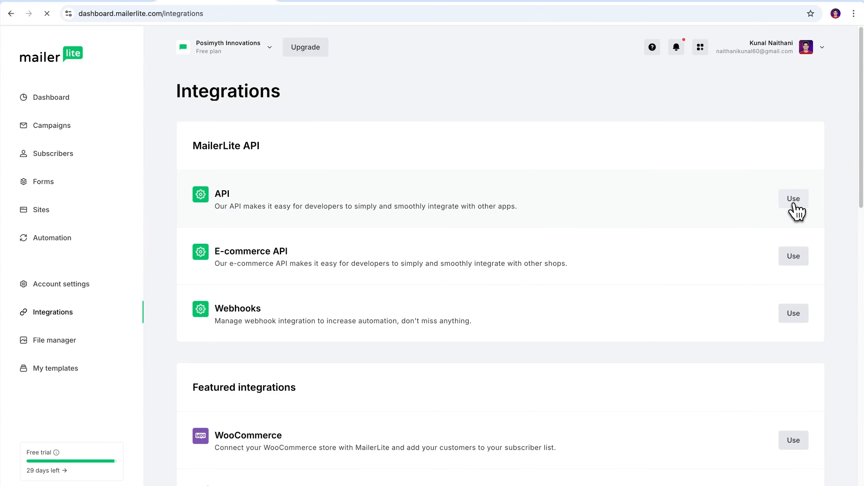
pyautogui.scroll(-5, 422, 460)
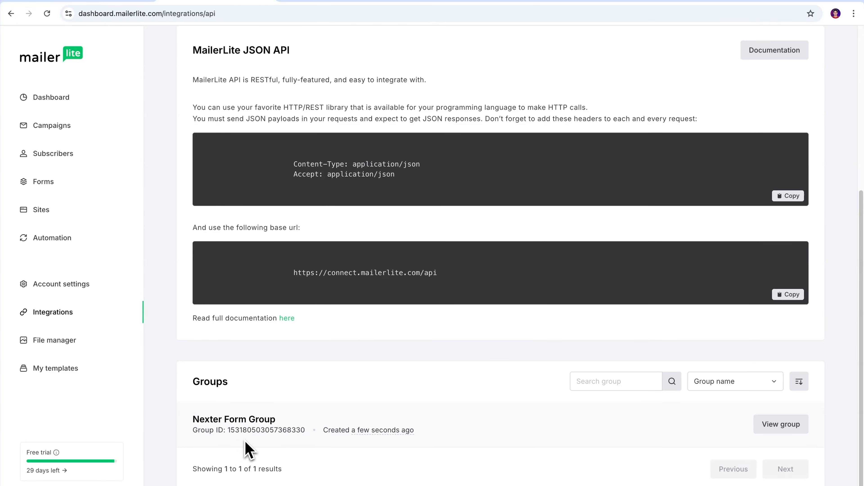
pyautogui.moveTo(233, 432); pyautogui.dragTo(306, 431)
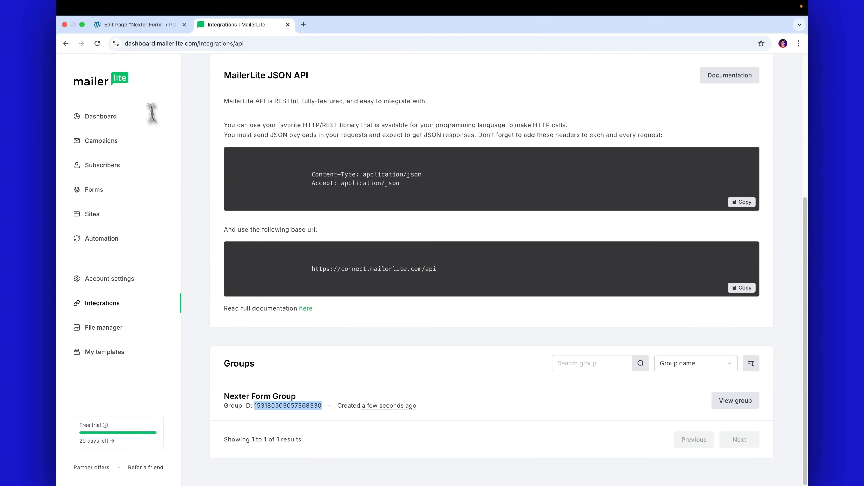
# - Paste the MailerLite Group ID into the form's Group ID field and save the page
pyautogui.click(132, 25)
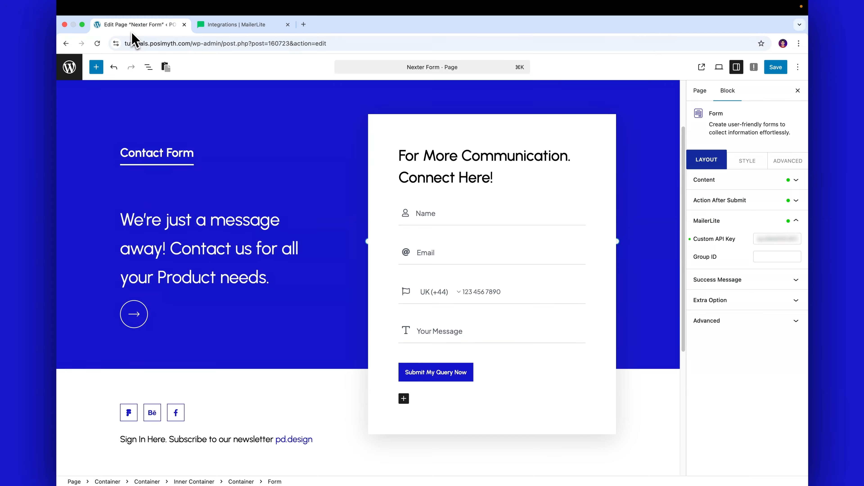
pyautogui.click(793, 257)
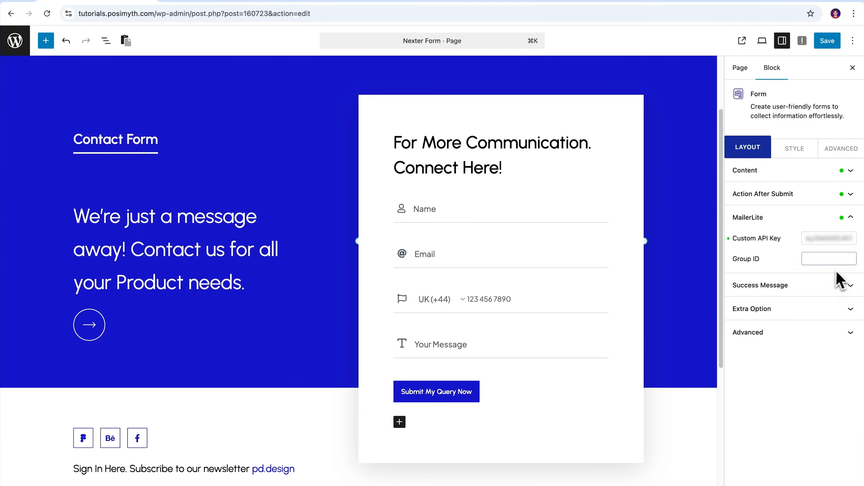
pyautogui.click(846, 275)
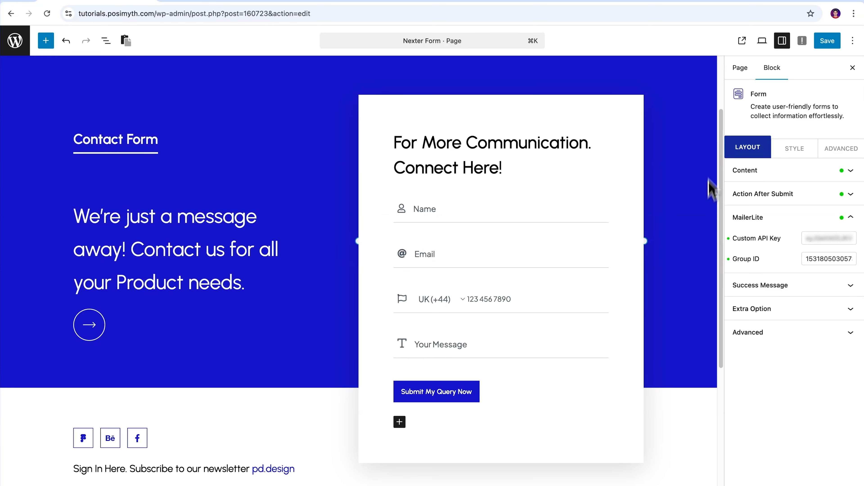
pyautogui.click(825, 46)
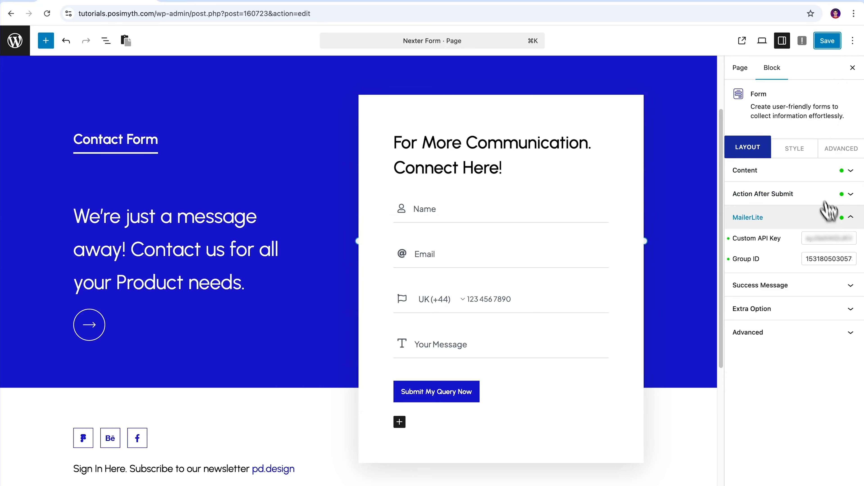
# - Remove MailerLite from the form's Action After Submit options and browse the remaining actions
pyautogui.click(851, 218)
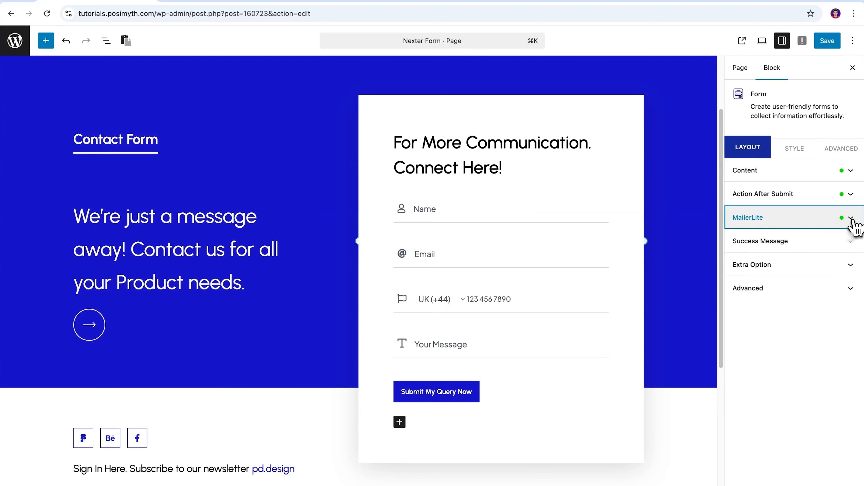
pyautogui.click(851, 195)
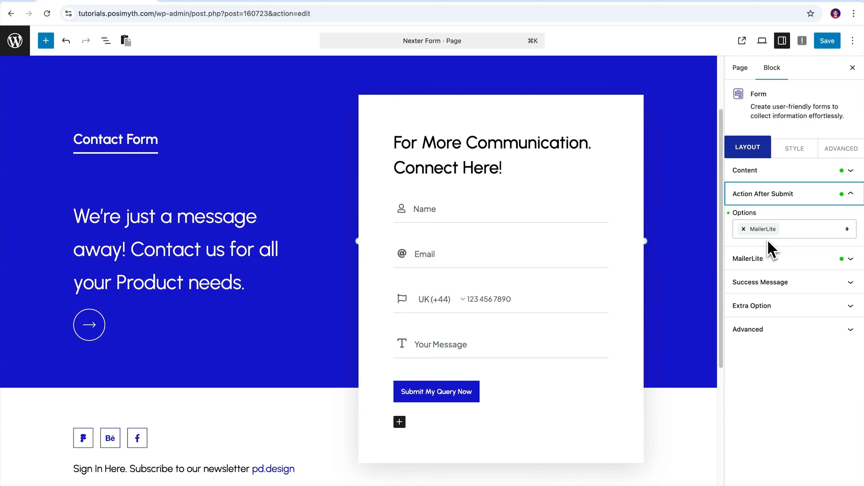
pyautogui.click(744, 230)
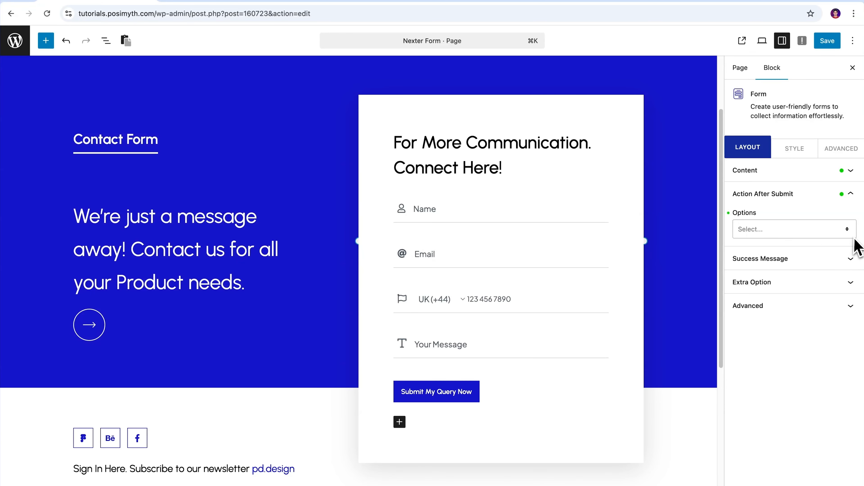
pyautogui.click(848, 233)
pyautogui.scroll(-2, 854, 270)
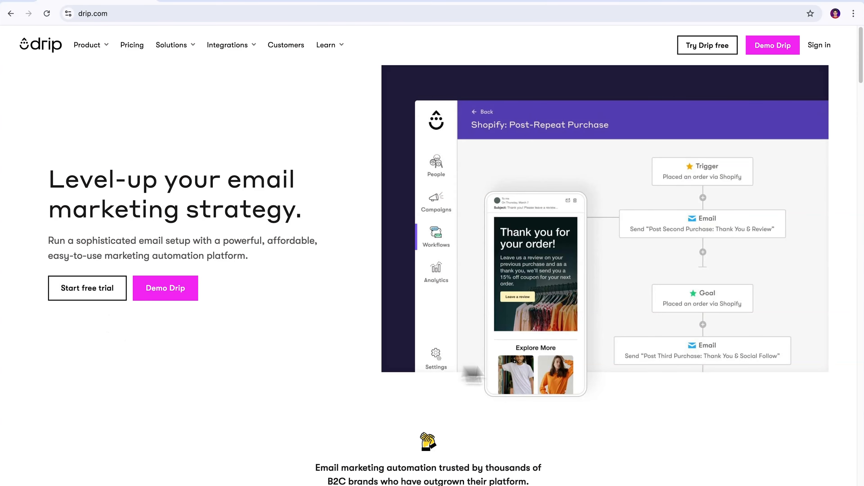
pyautogui.scroll(-5, 751, 299)
pyautogui.scroll(-20, 755, 301)
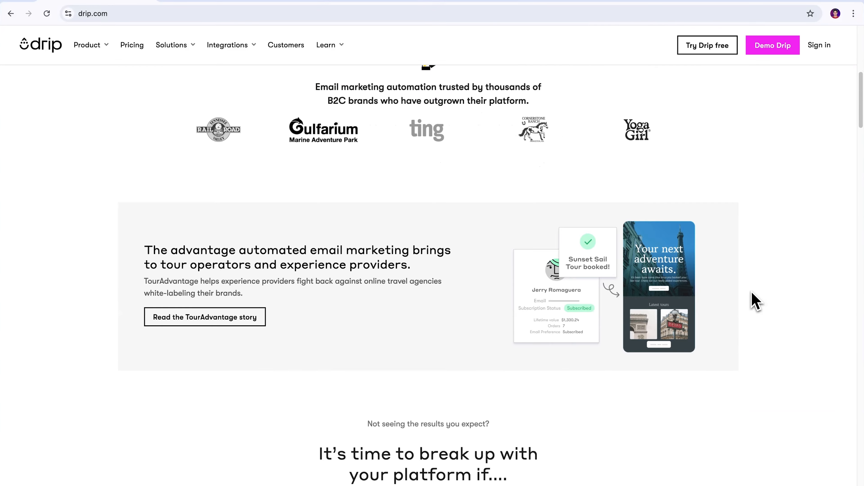
pyautogui.scroll(-16, 754, 302)
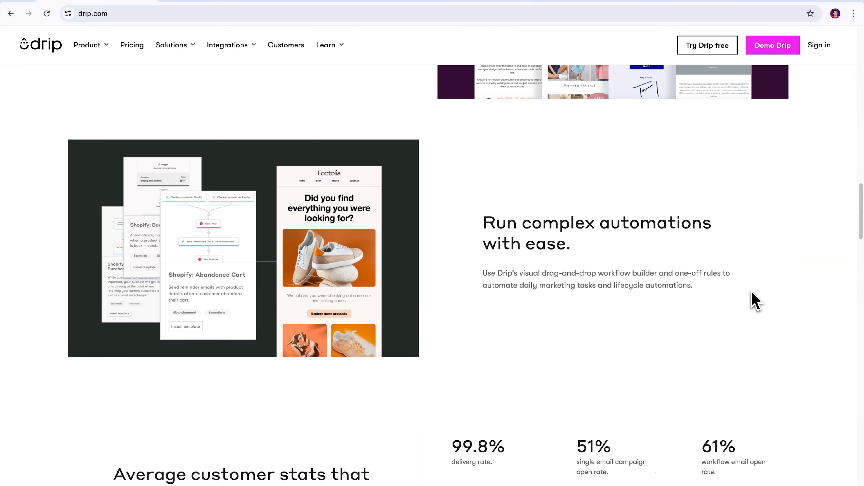
pyautogui.scroll(-20, 754, 301)
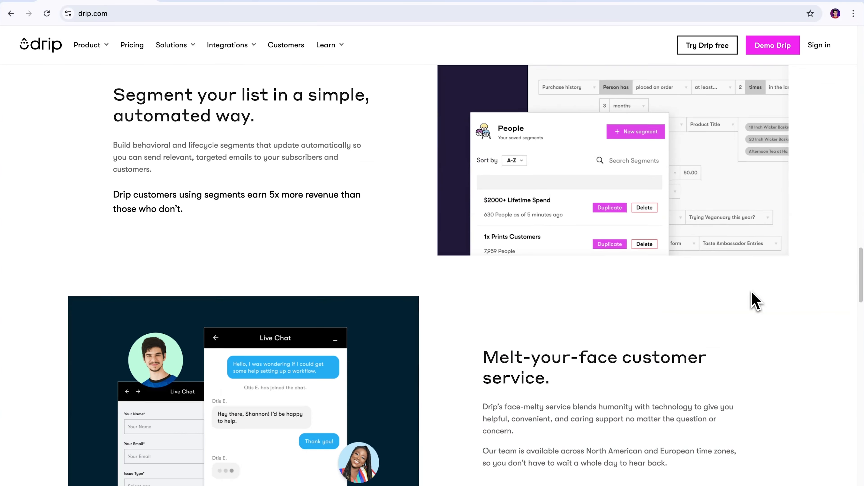
pyautogui.scroll(-16, 754, 301)
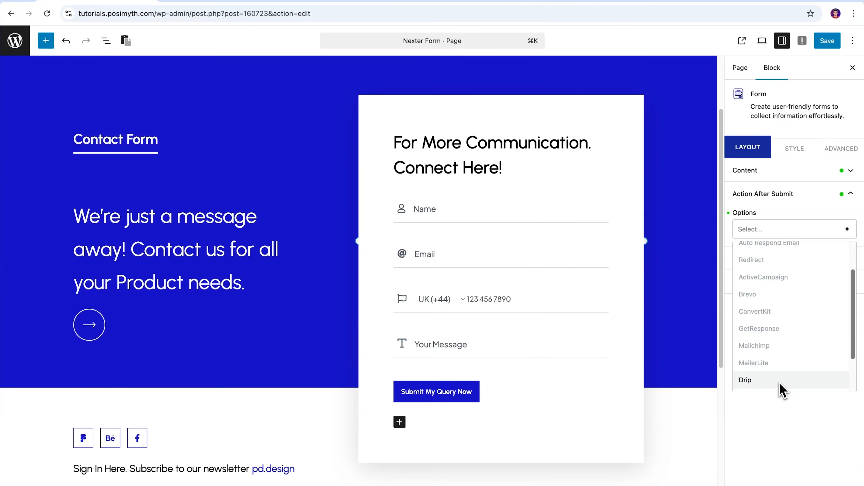
# - Choose Drip under Action After Submit and expand its Account ID and API key settings
pyautogui.click(781, 381)
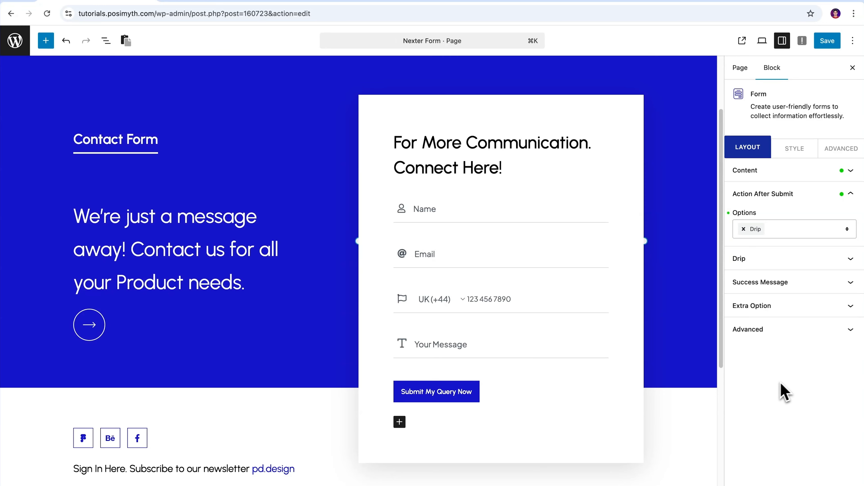
pyautogui.click(850, 259)
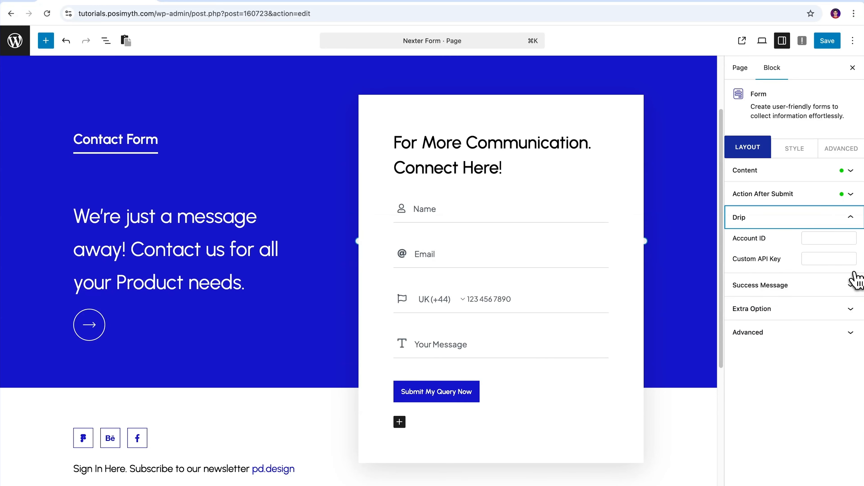
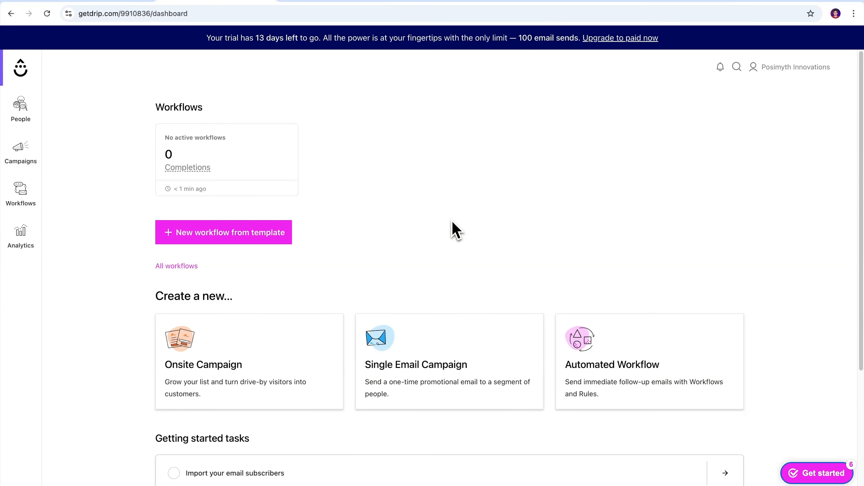
# - Copy the API token from Drip's user settings and return to the WordPress editor
pyautogui.click(794, 75)
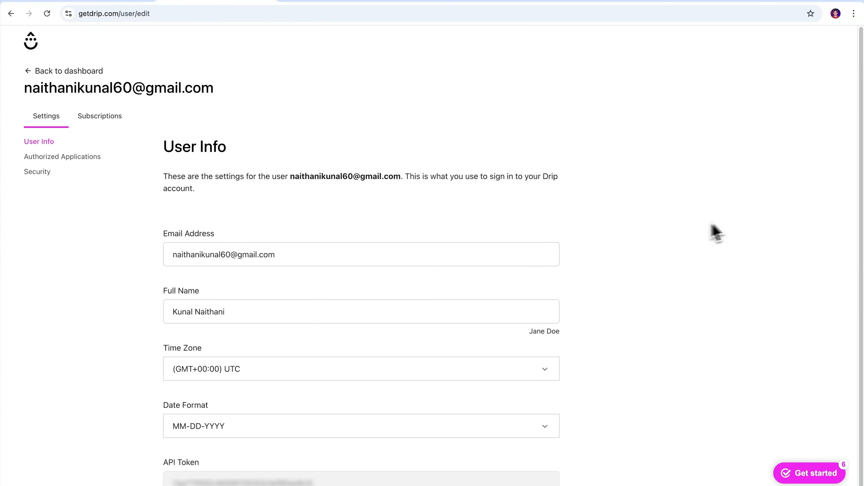
pyautogui.moveTo(861, 149); pyautogui.dragTo(861, 306)
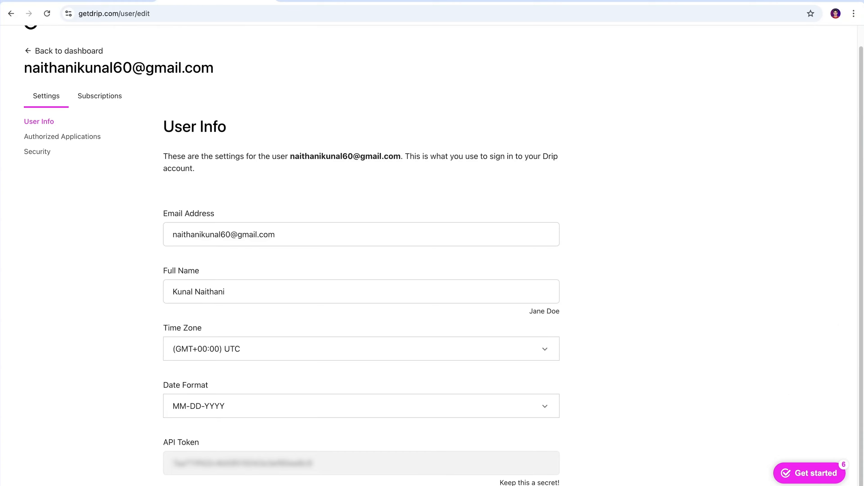
pyautogui.moveTo(175, 470); pyautogui.dragTo(311, 472)
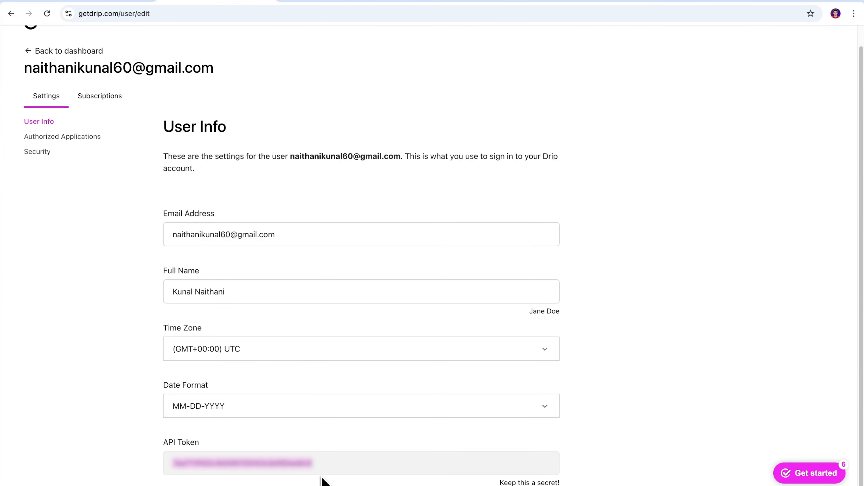
pyautogui.click(142, 29)
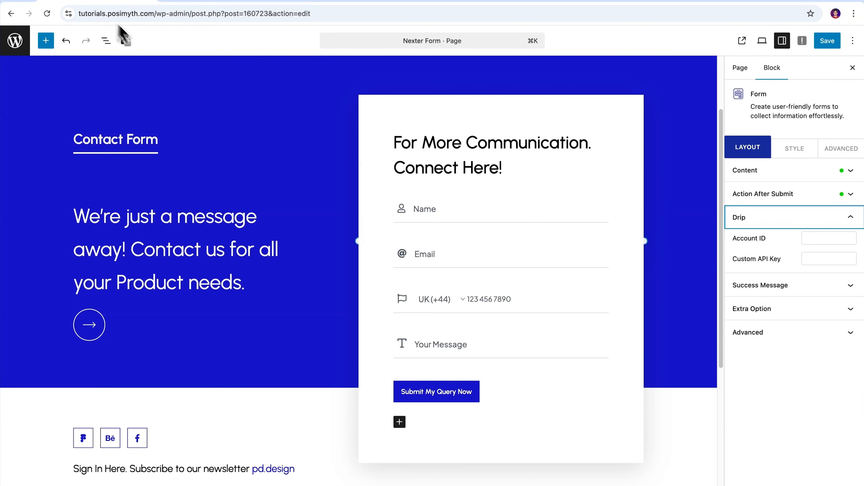
# - Paste the copied Drip API token into the form's Custom API Key field
pyautogui.click(814, 259)
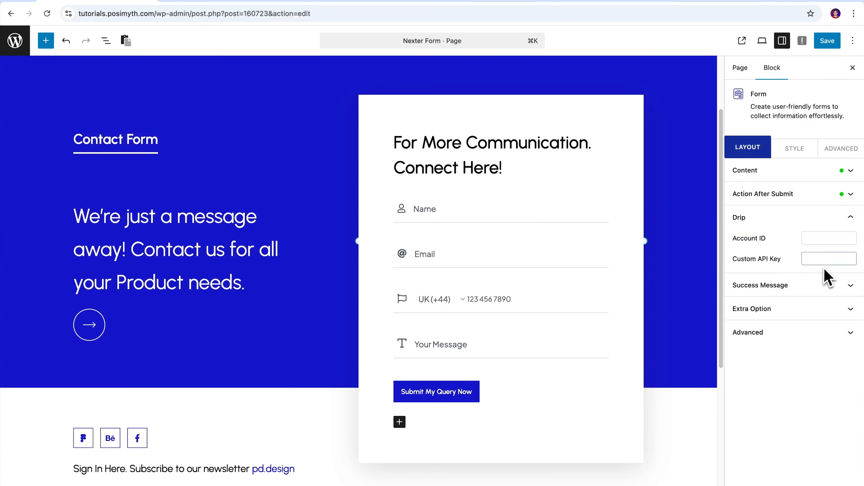
pyautogui.press('super+v')
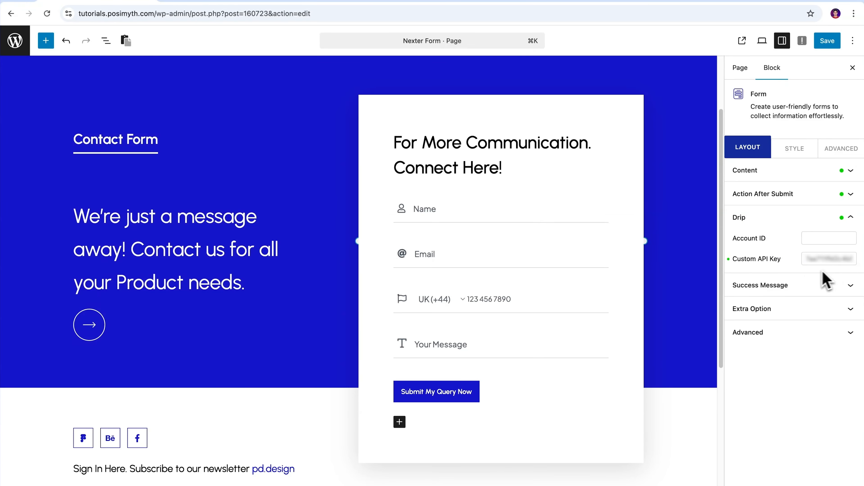
pyautogui.click(777, 243)
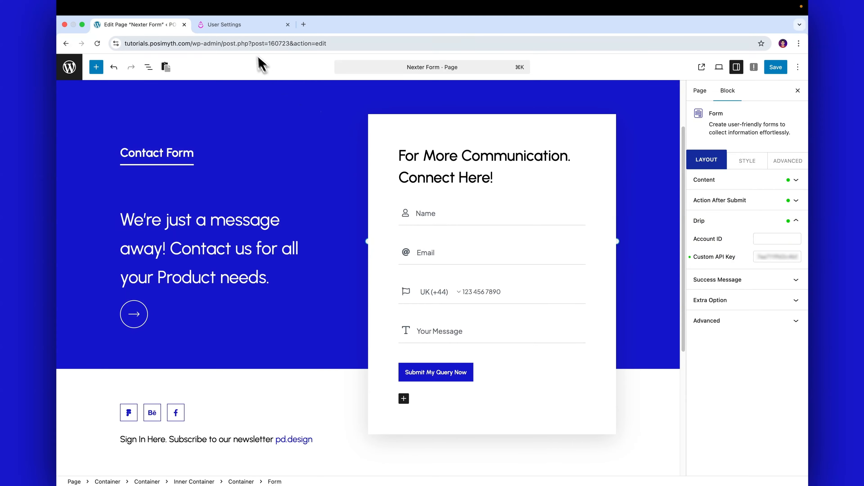
pyautogui.click(238, 24)
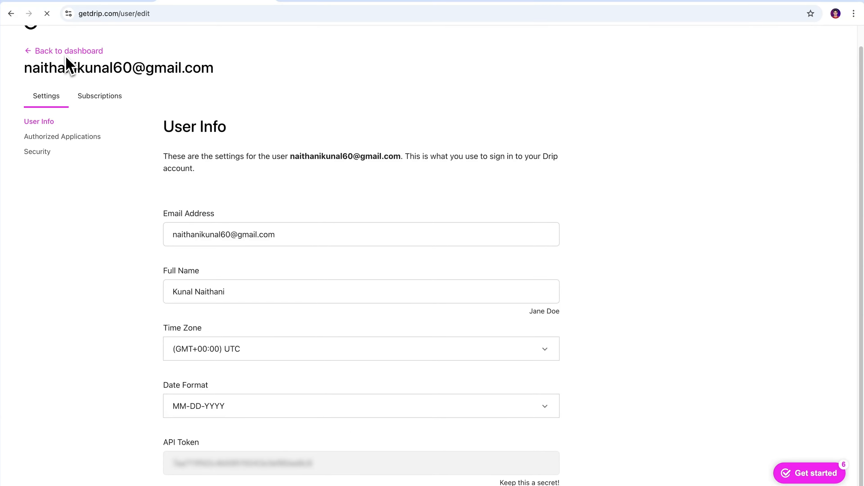
# - Open Drip's Account settings and select the Account ID value to copy
pyautogui.click(112, 76)
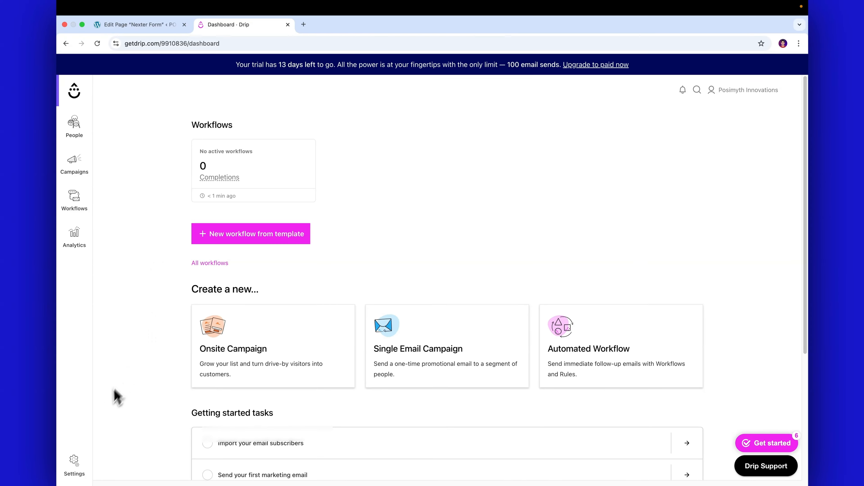
pyautogui.click(75, 463)
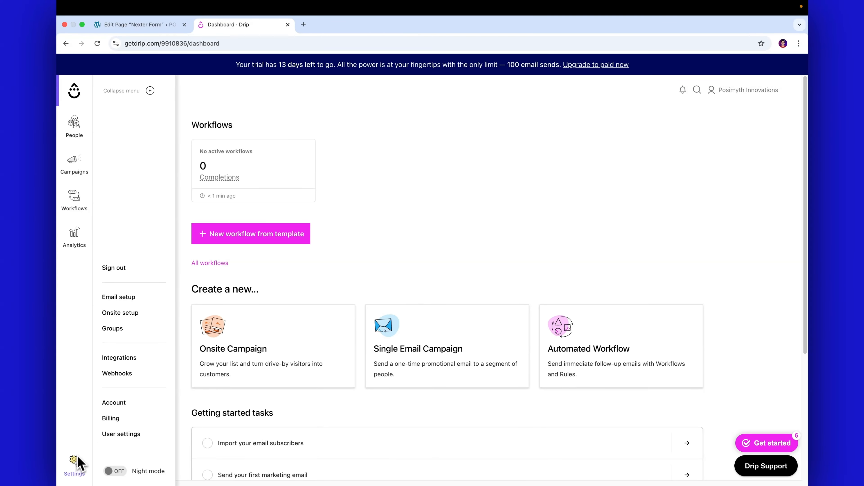
pyautogui.click(116, 405)
pyautogui.scroll(-10, 627, 334)
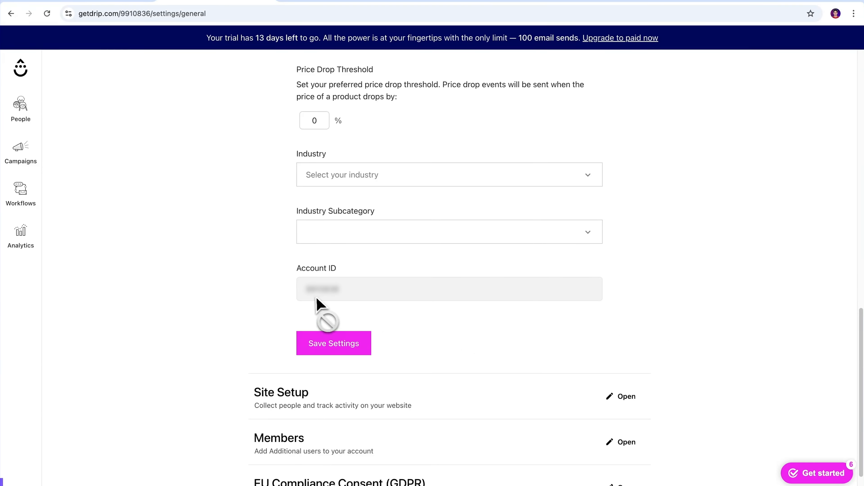
pyautogui.moveTo(308, 296); pyautogui.dragTo(344, 300)
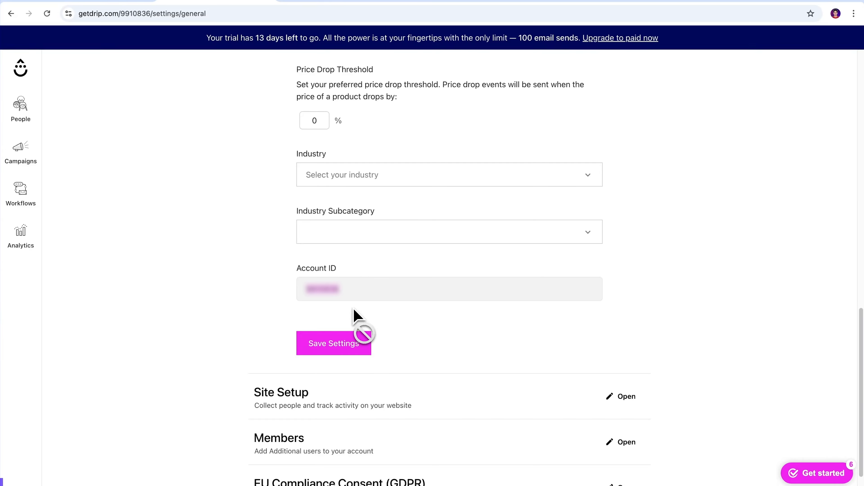
# - Paste the Drip Account ID into the form's Account ID field and save the page
pyautogui.click(129, 30)
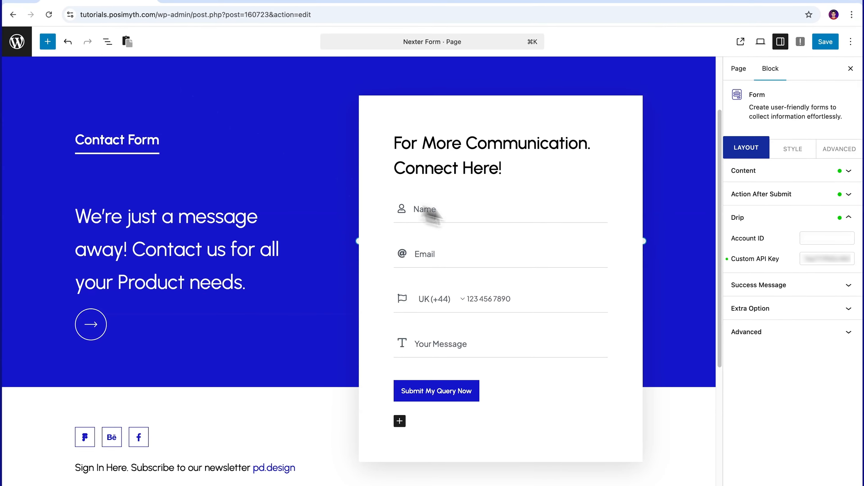
pyautogui.click(821, 238)
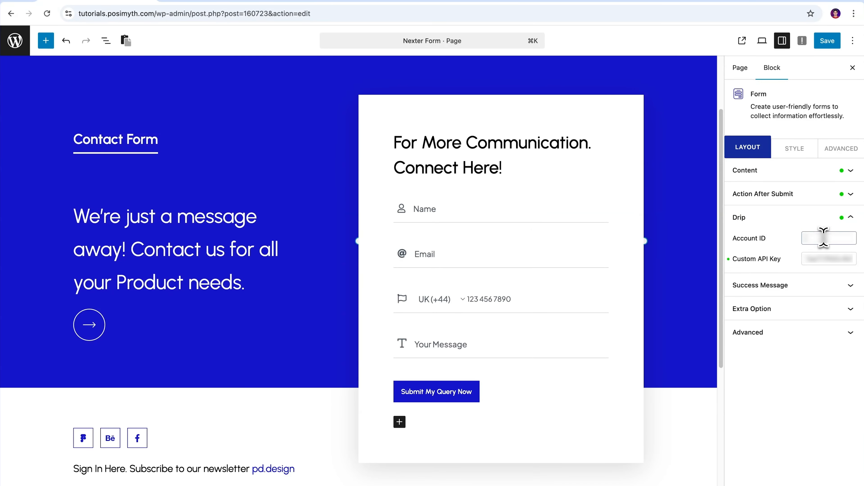
pyautogui.click(856, 270)
pyautogui.moveTo(730, 241); pyautogui.dragTo(832, 269)
pyautogui.click(832, 268)
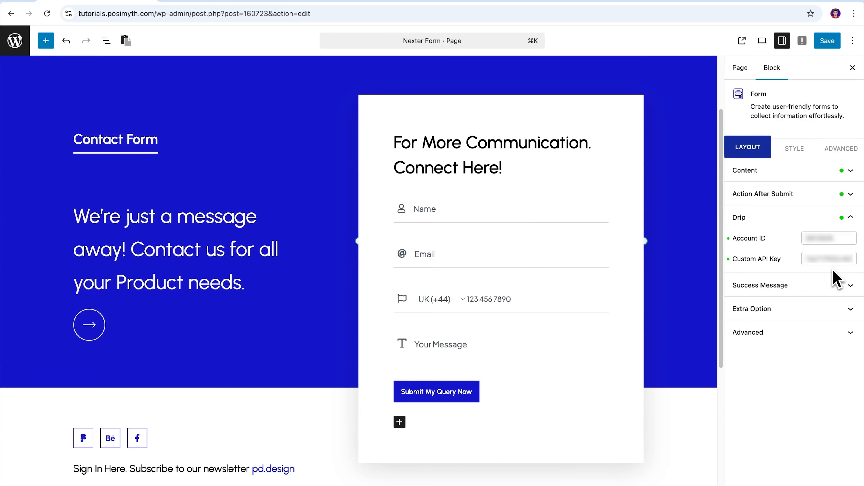
pyautogui.click(828, 42)
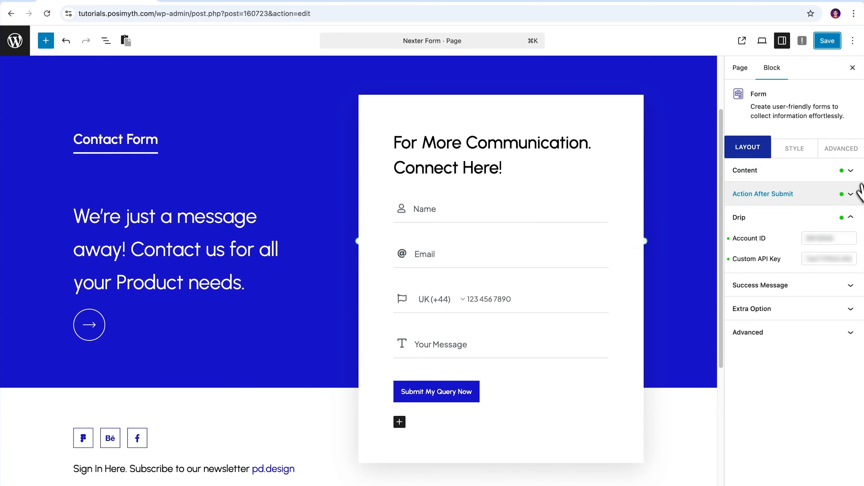
# - Remove Drip from Action After Submit and browse the remaining action options
pyautogui.click(850, 197)
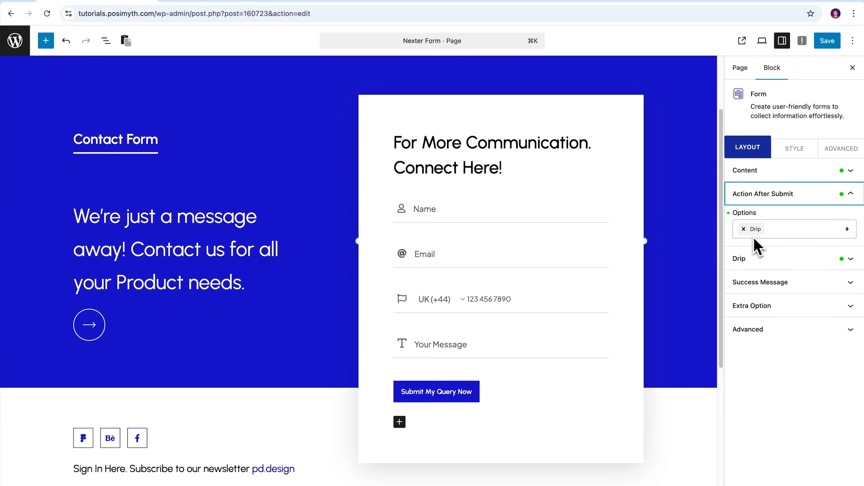
pyautogui.click(743, 229)
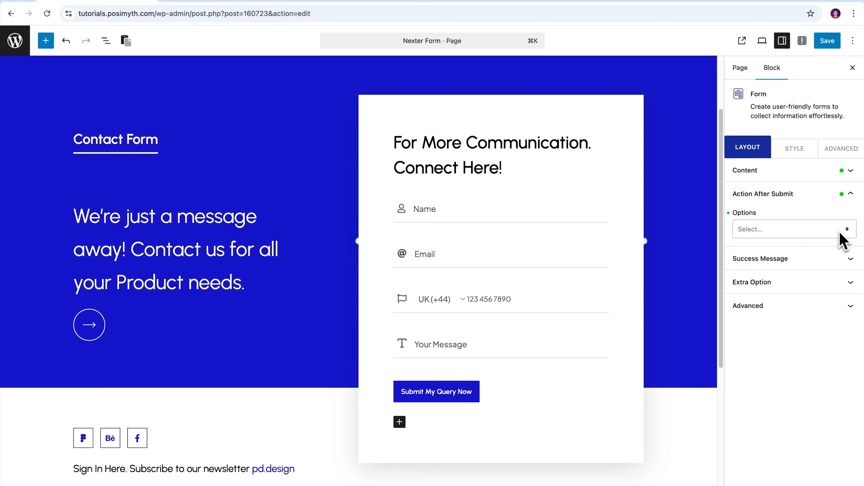
pyautogui.click(847, 232)
pyautogui.moveTo(853, 254); pyautogui.dragTo(853, 299)
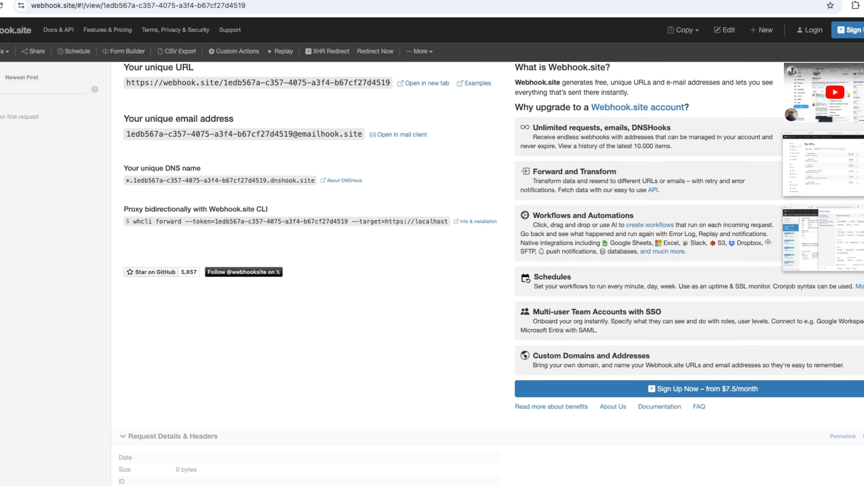
pyautogui.scroll(-3, 432, 272)
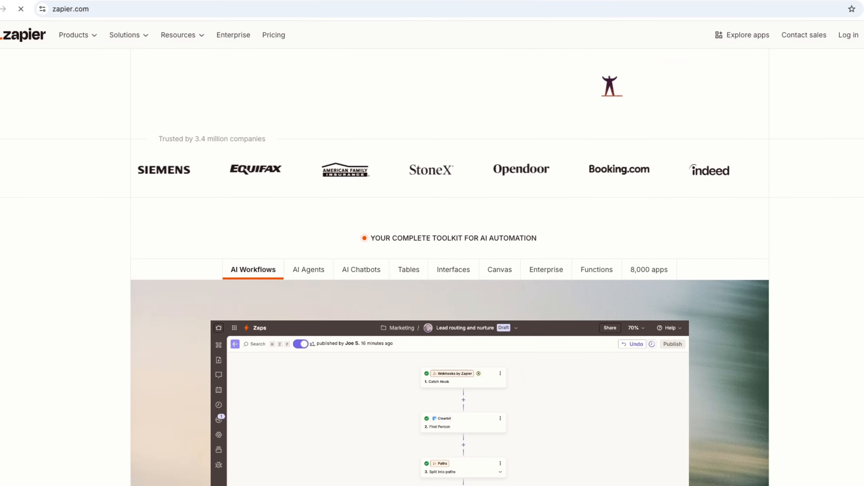
pyautogui.scroll(-10, 432, 238)
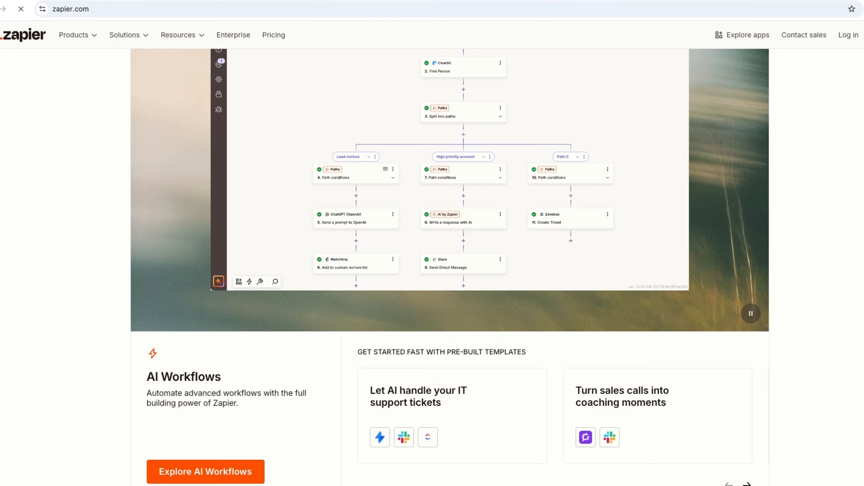
pyautogui.scroll(-18, 432, 238)
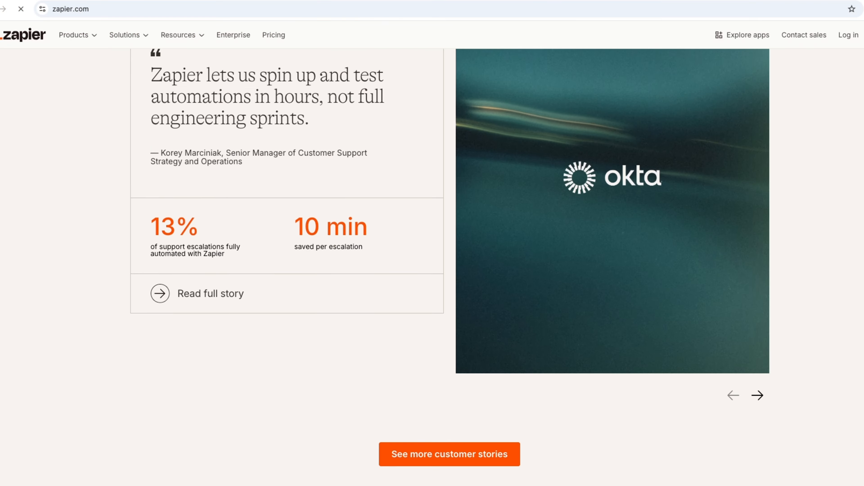
pyautogui.scroll(-20, 432, 238)
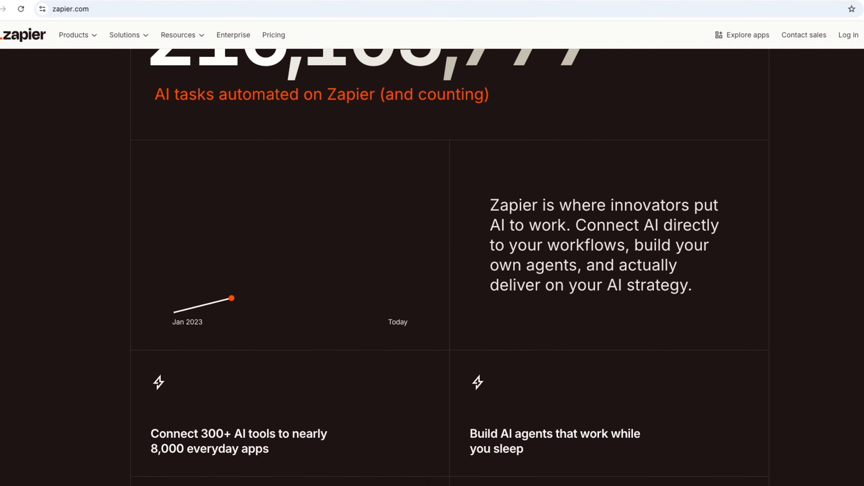
pyautogui.scroll(-20, 432, 238)
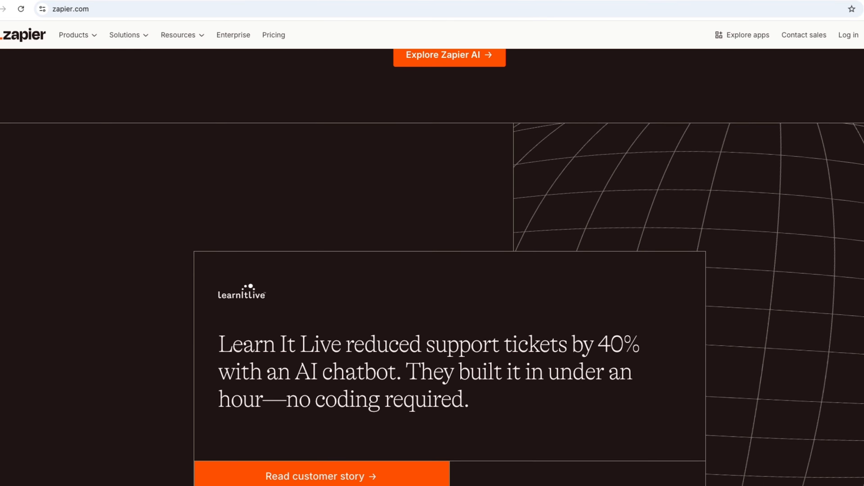
pyautogui.scroll(-20, 432, 238)
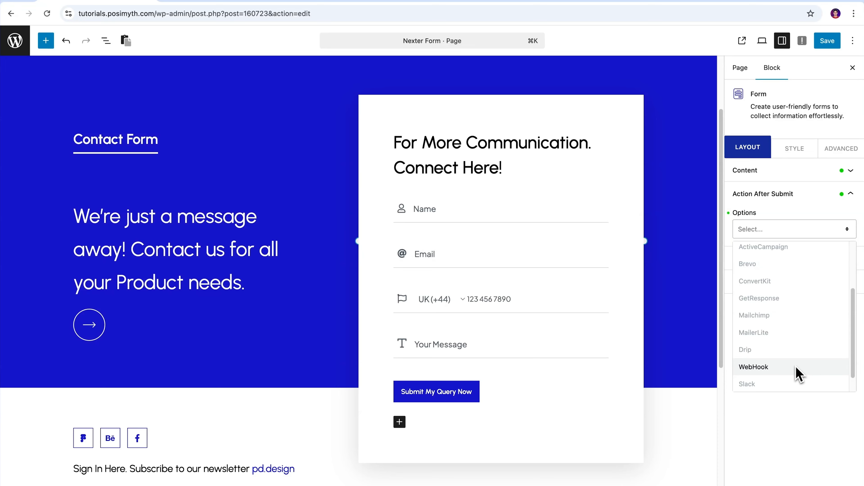
# - Select WebHook as the form's after-submit action and expand its URL setting
pyautogui.click(795, 364)
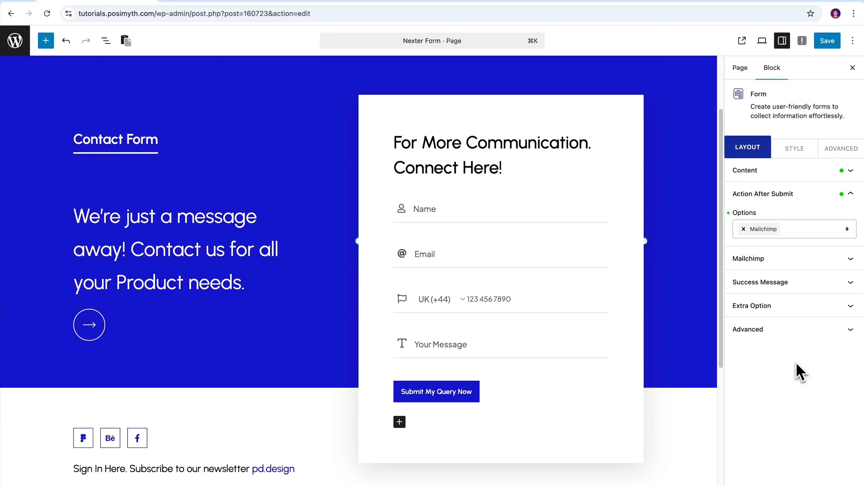
pyautogui.click(850, 261)
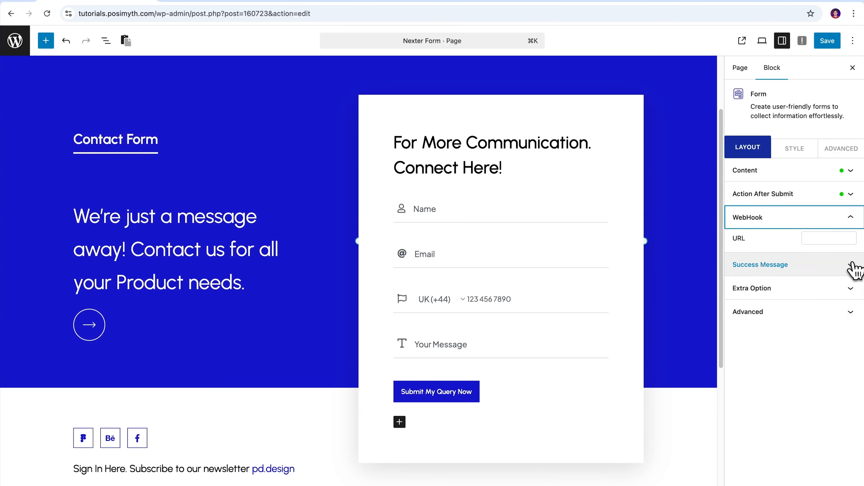
pyautogui.doubleClick(733, 239)
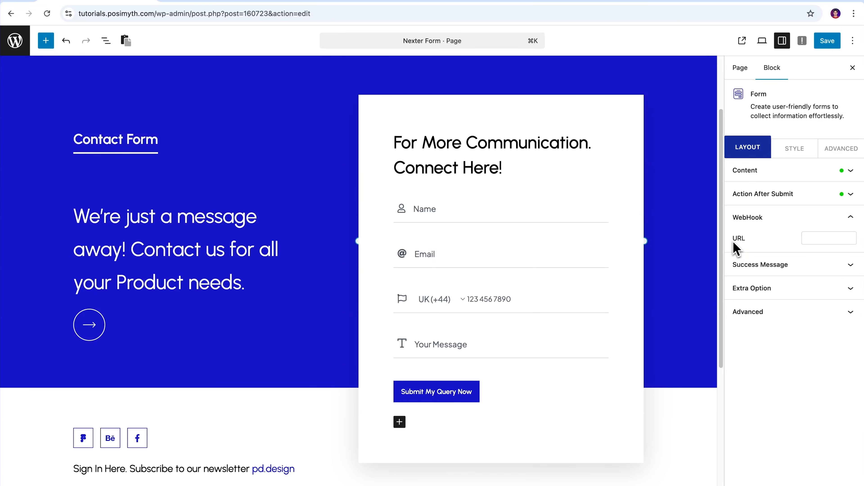
pyautogui.click(766, 247)
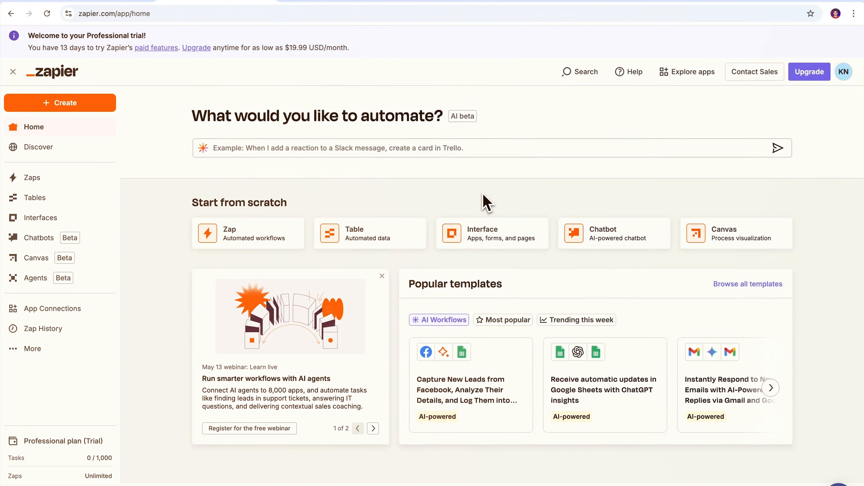
# - Create a new Zap with Webhooks by Zapier as the trigger app
pyautogui.click(68, 183)
pyautogui.click(792, 131)
pyautogui.click(796, 153)
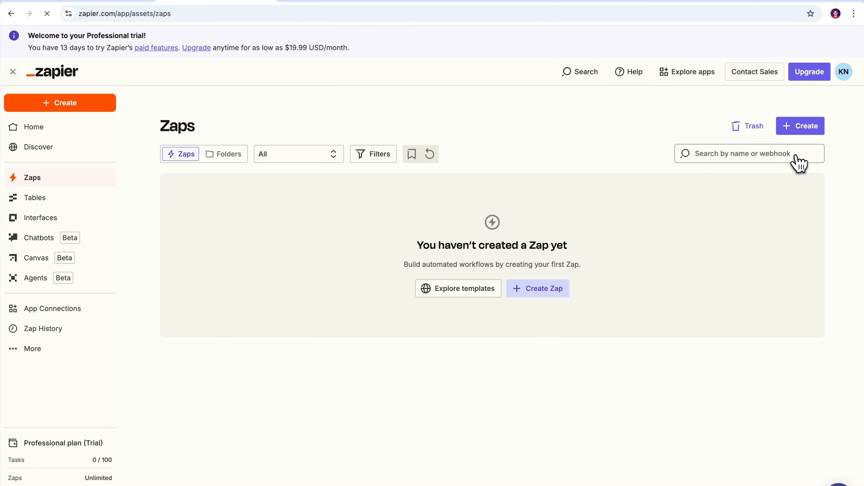
pyautogui.click(456, 321)
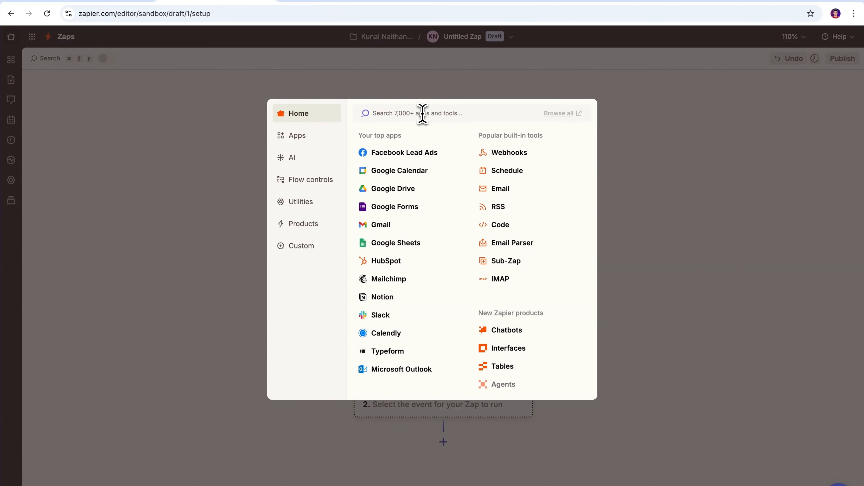
pyautogui.write('webhooks')
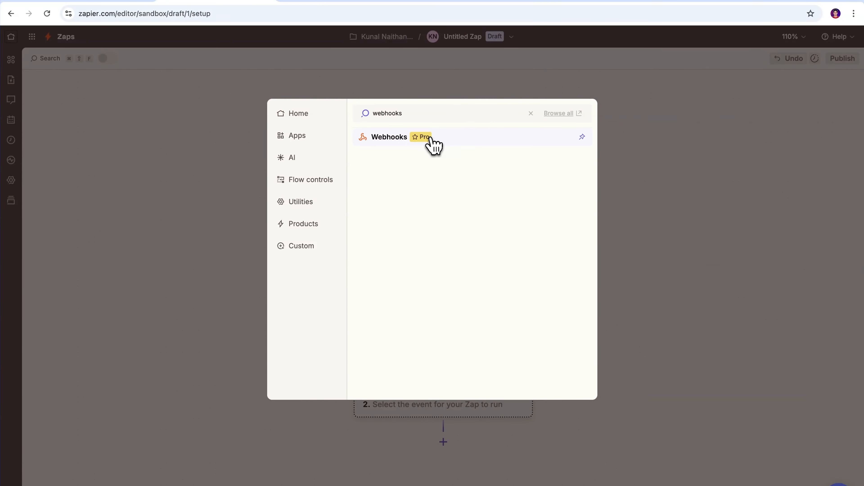
pyautogui.click(431, 139)
# - Set the trigger event to Catch Hook and copy the generated webhook URL
pyautogui.click(830, 197)
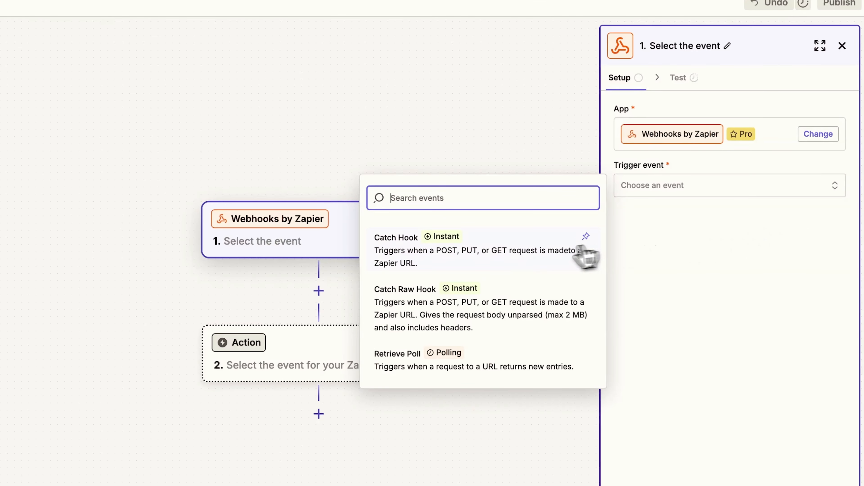
pyautogui.click(501, 269)
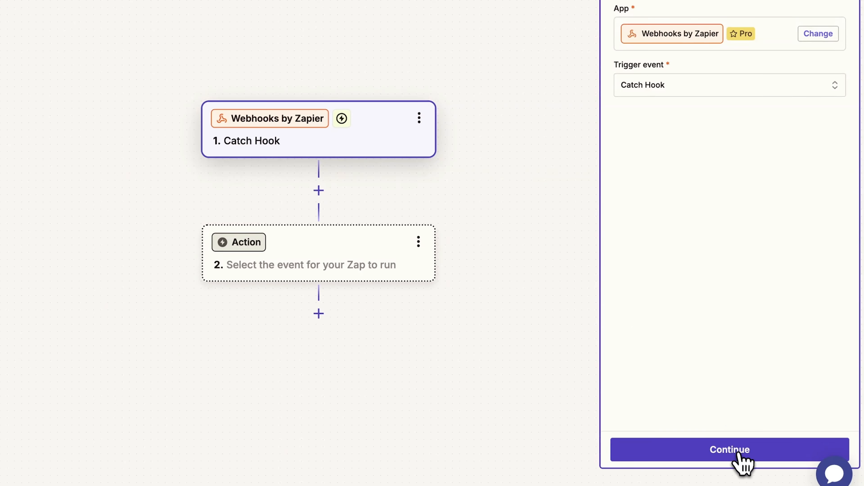
pyautogui.click(738, 454)
pyautogui.click(739, 455)
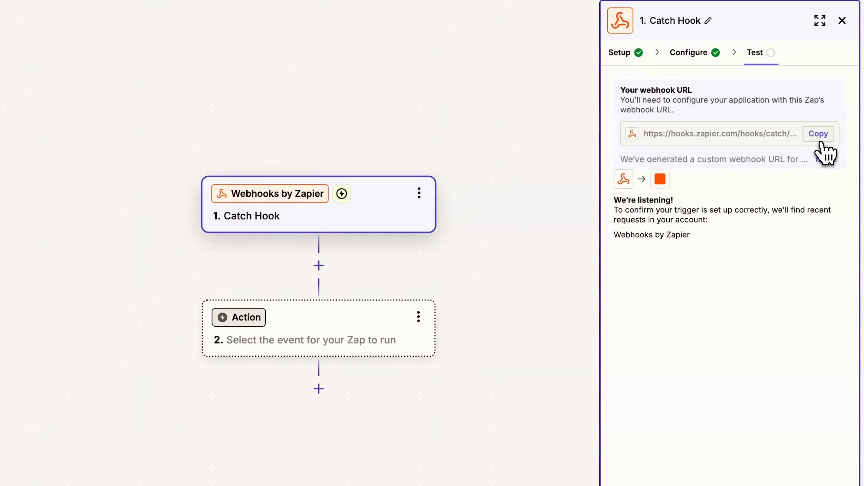
pyautogui.click(821, 140)
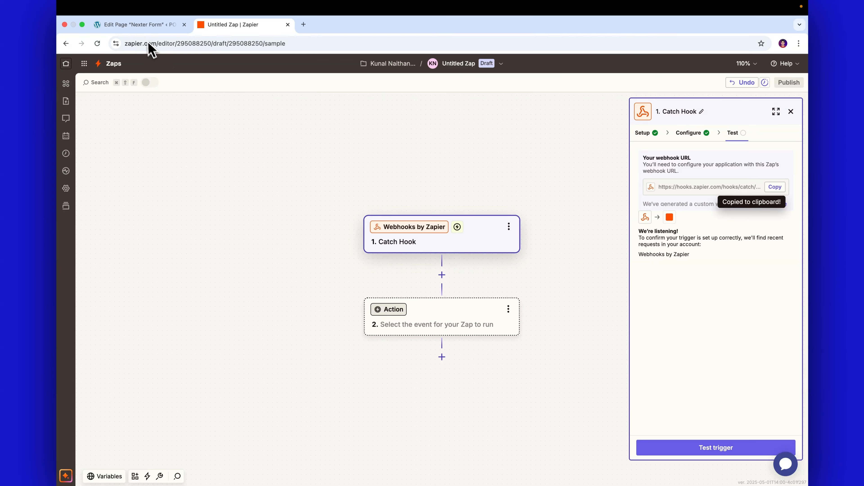
pyautogui.click(140, 26)
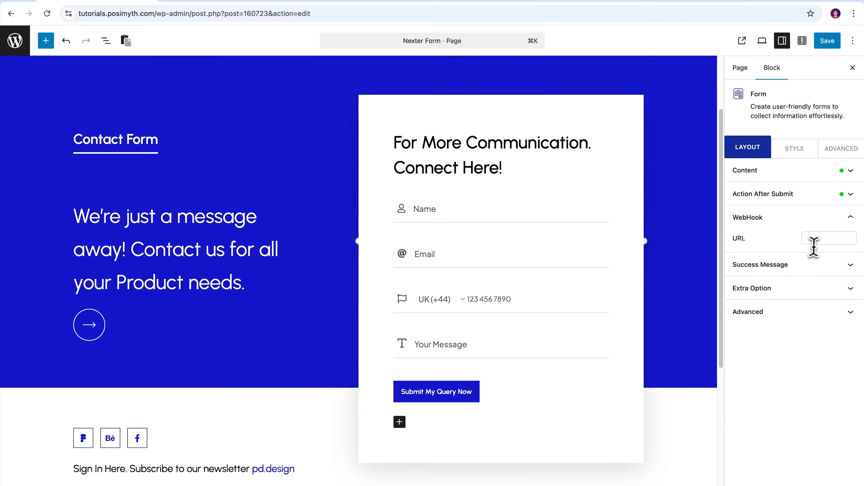
# - Paste the Zapier hook URL into the form's WebHook URL and test the trigger
pyautogui.click(815, 240)
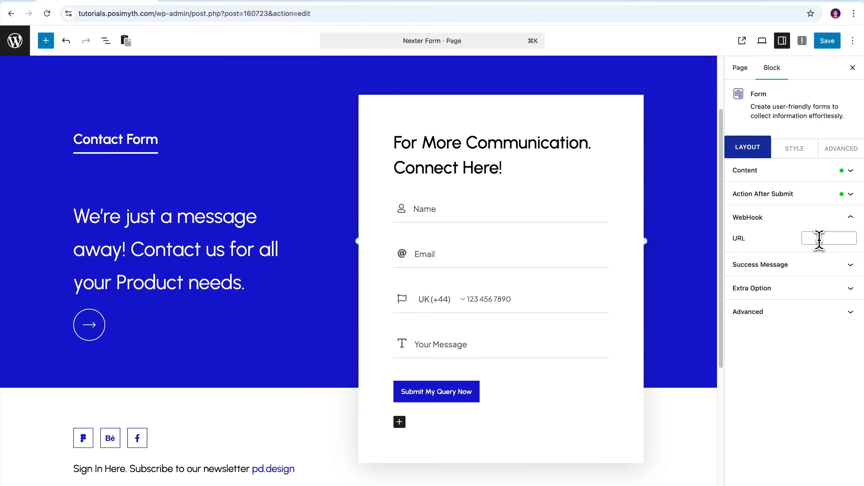
pyautogui.click(836, 251)
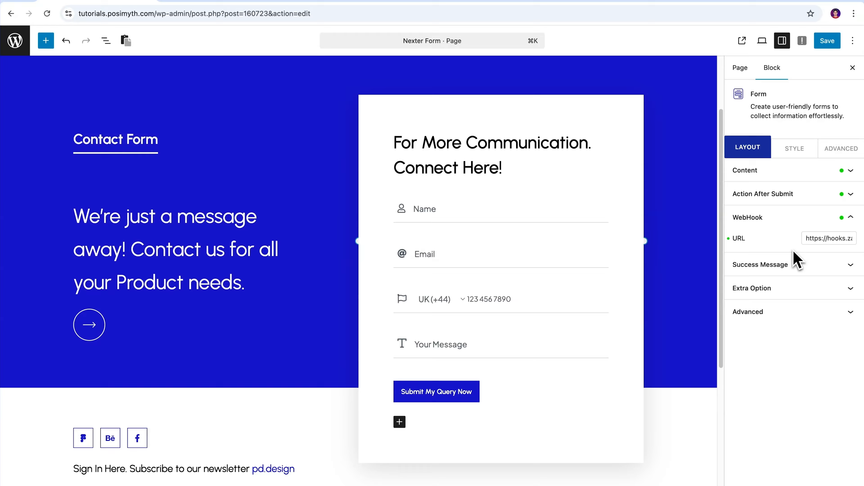
pyautogui.click(252, 25)
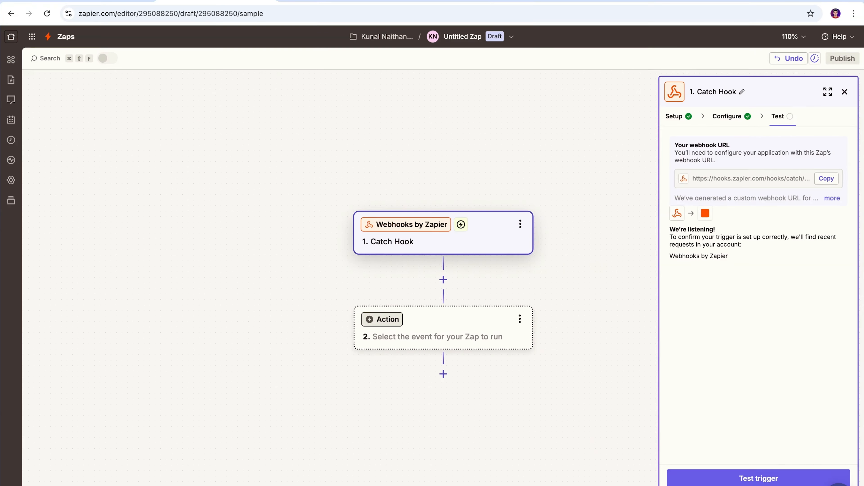
pyautogui.click(728, 447)
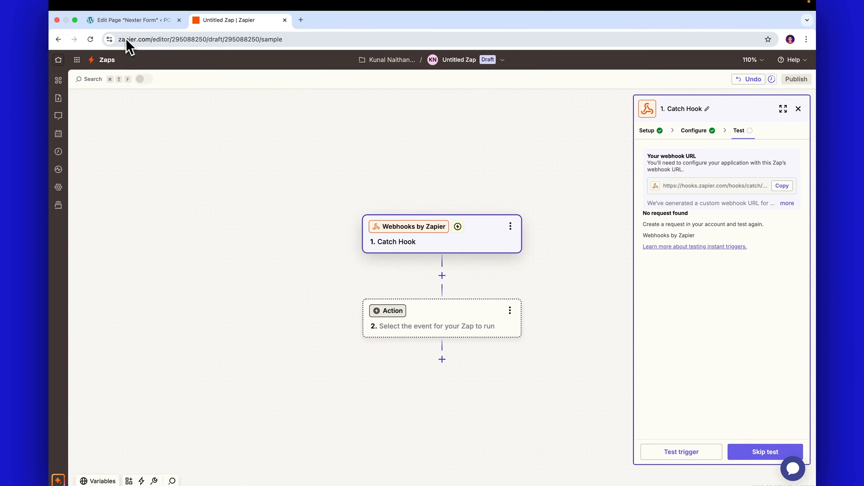
pyautogui.click(132, 20)
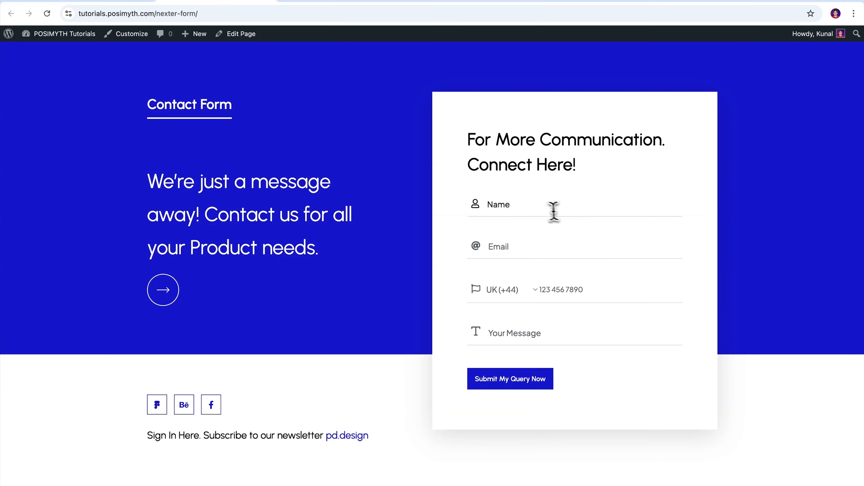
# - Submit the live form with a name, email, phone number and message 'Zapier Test'
pyautogui.click(554, 212)
pyautogui.click(527, 249)
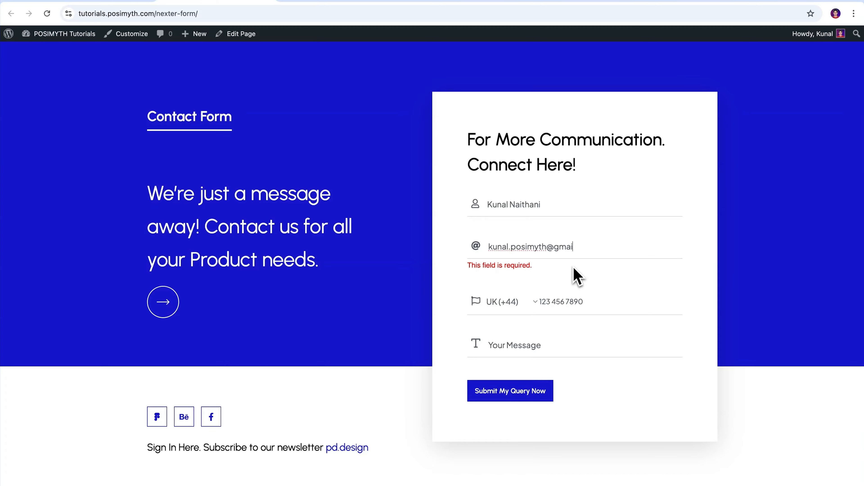
pyautogui.click(548, 290)
pyautogui.write('123 456 7891')
pyautogui.press('Tab')
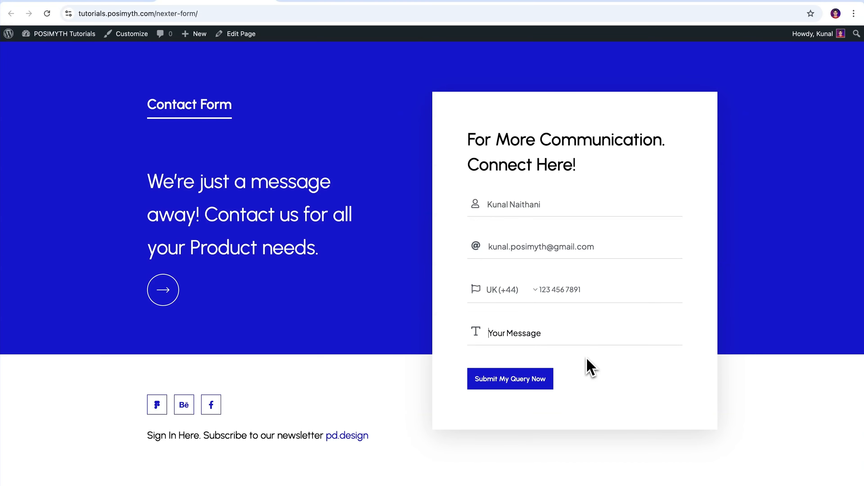
pyautogui.write('Zapier Test')
pyautogui.click(511, 381)
# - Re-test the Catch Hook trigger and confirm request A shows the submitted name, email and phone
pyautogui.click(347, 24)
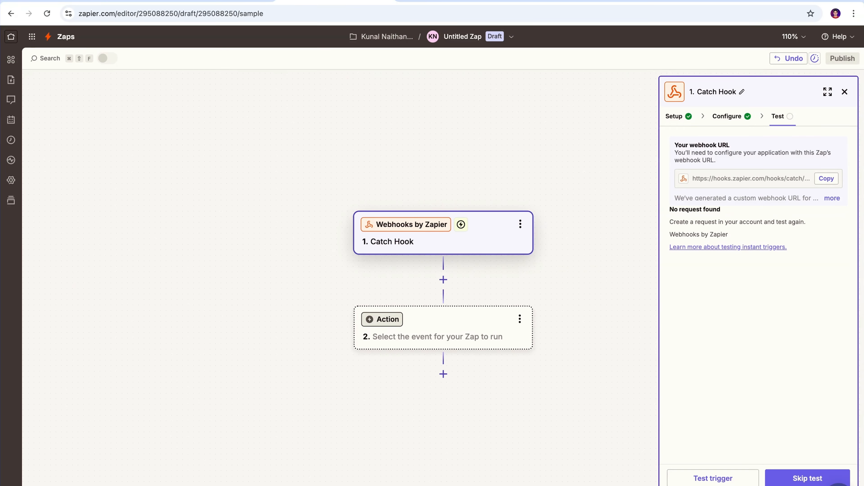
pyautogui.click(739, 477)
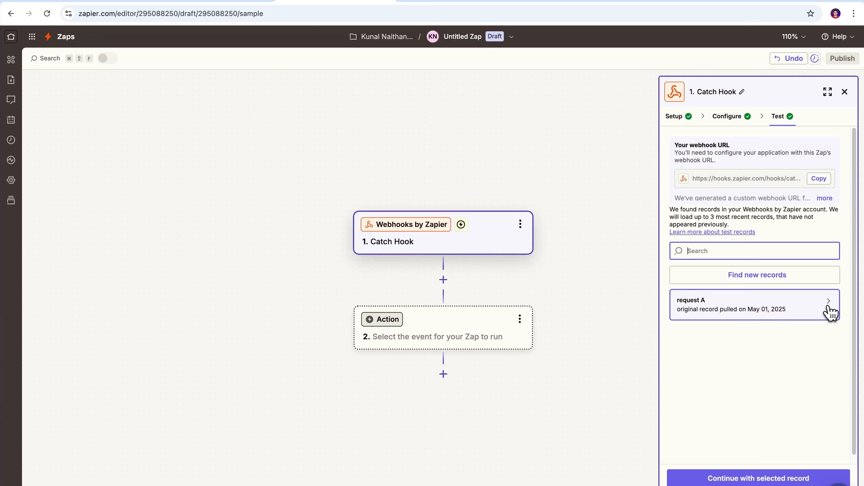
pyautogui.moveTo(829, 310)
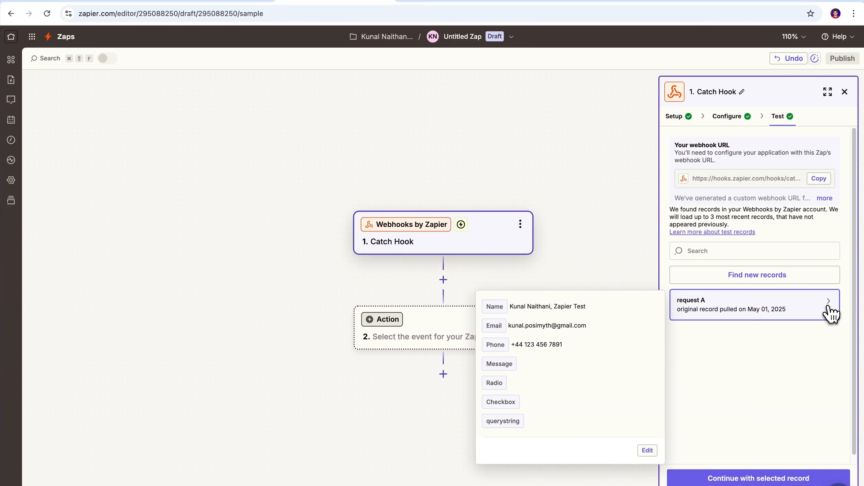
pyautogui.moveTo(484, 304); pyautogui.dragTo(580, 359)
pyautogui.click(581, 356)
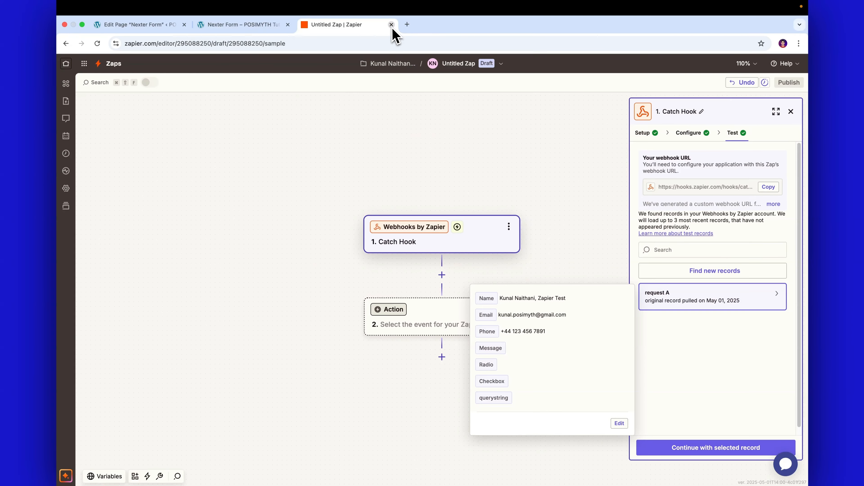
# - Close the Zapier and live-form tabs and replace WebHook with Slack under Action After Submit
pyautogui.click(393, 25)
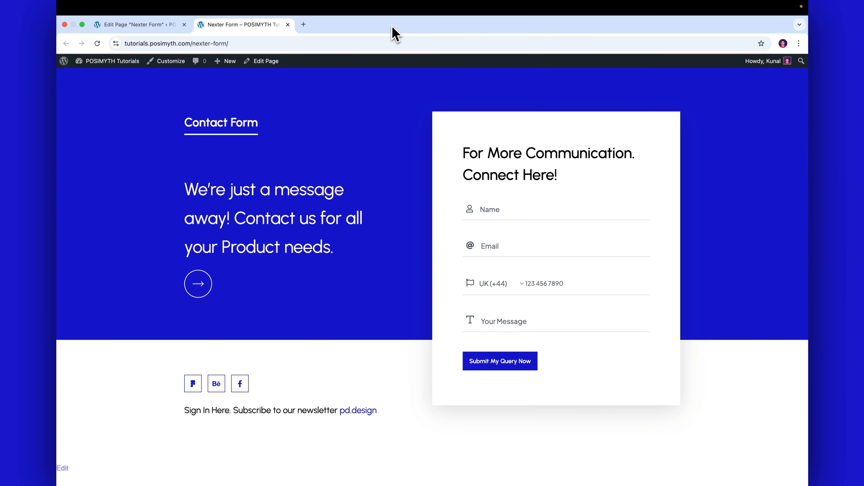
pyautogui.click(288, 24)
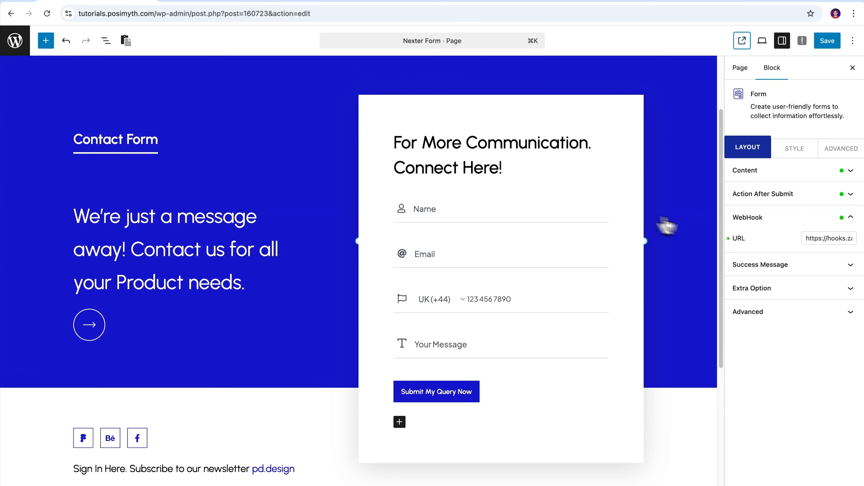
pyautogui.click(848, 221)
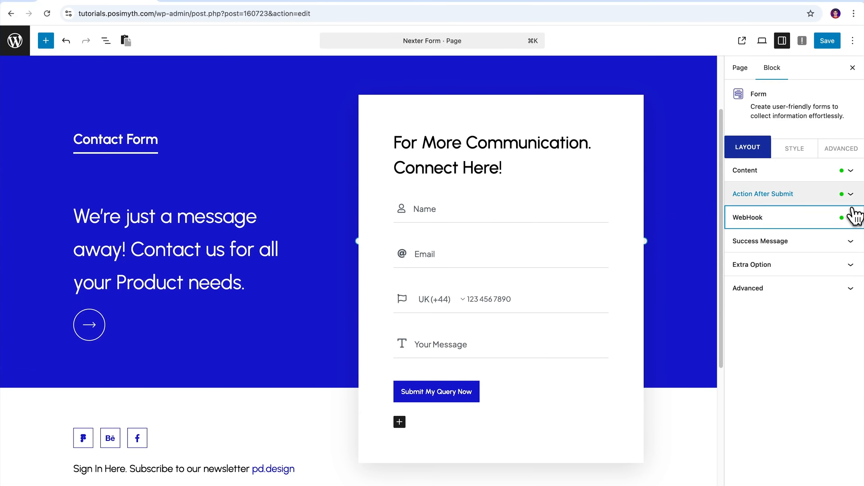
pyautogui.click(852, 199)
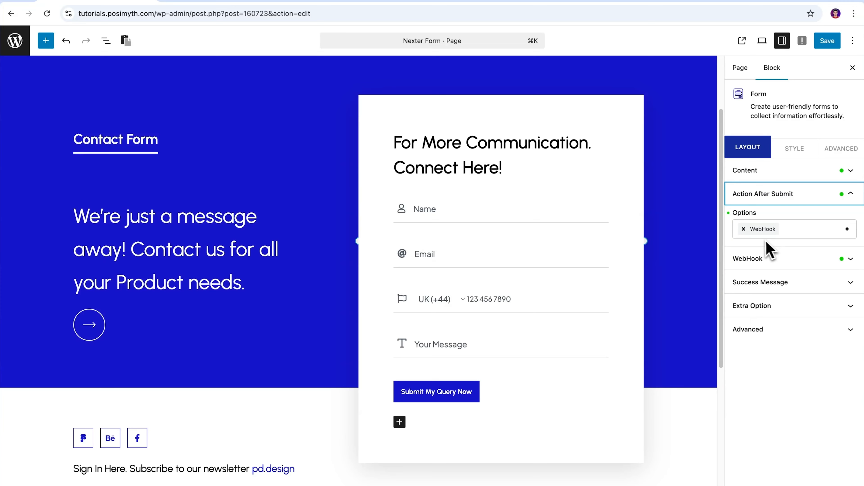
pyautogui.click(744, 229)
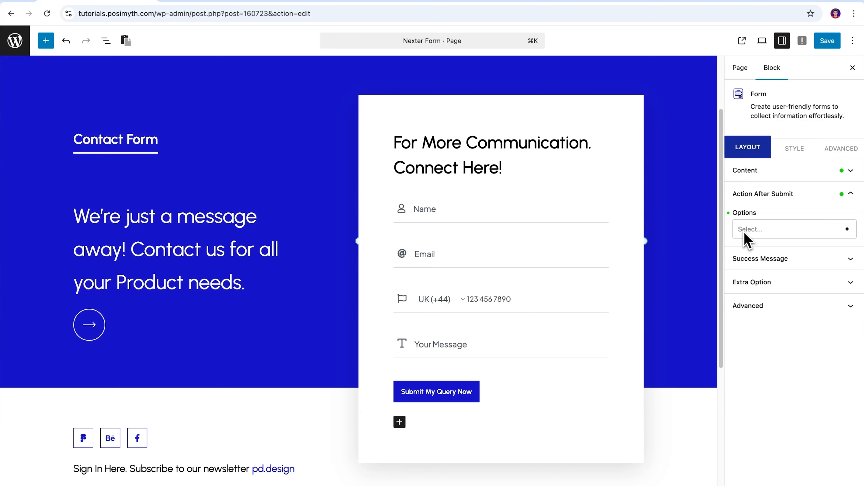
pyautogui.click(847, 229)
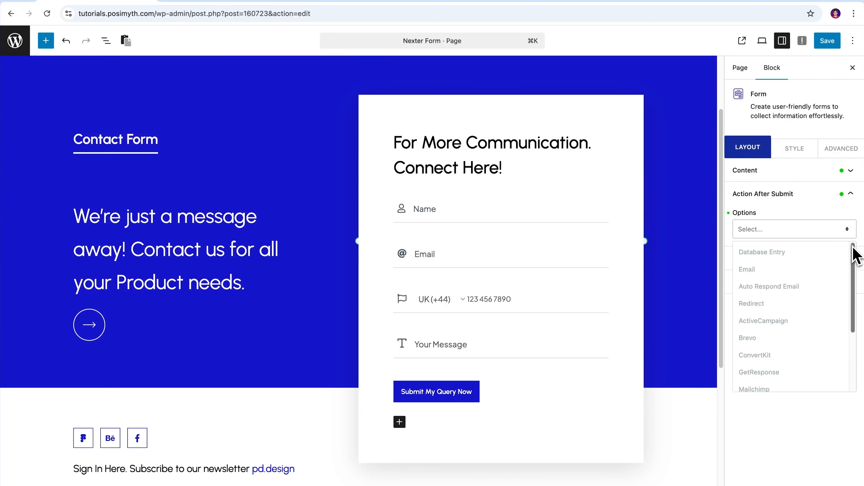
pyautogui.moveTo(853, 251); pyautogui.dragTo(855, 315)
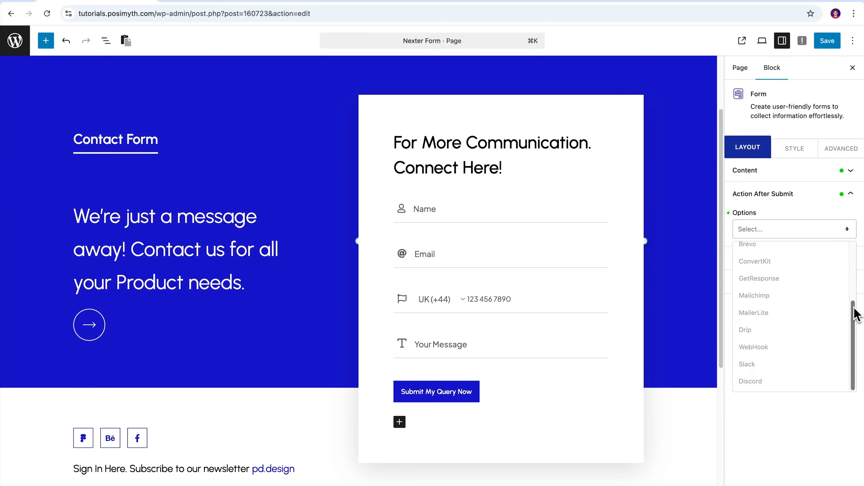
pyautogui.click(802, 366)
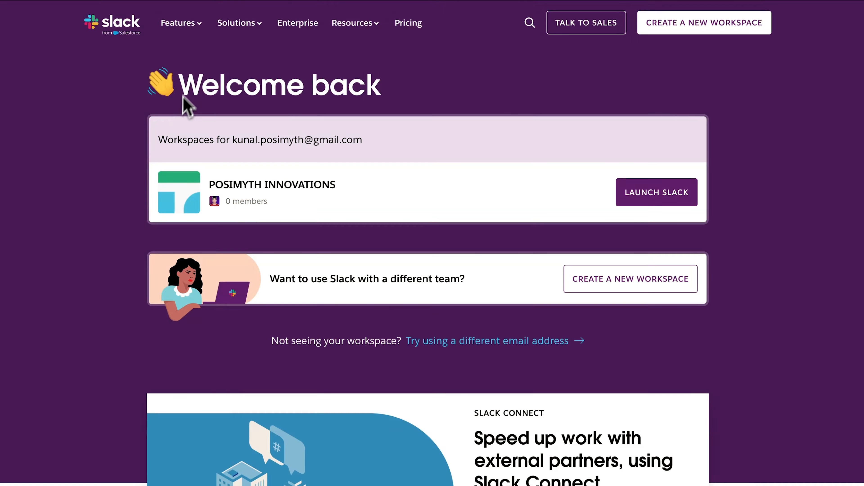
pyautogui.click(190, 27)
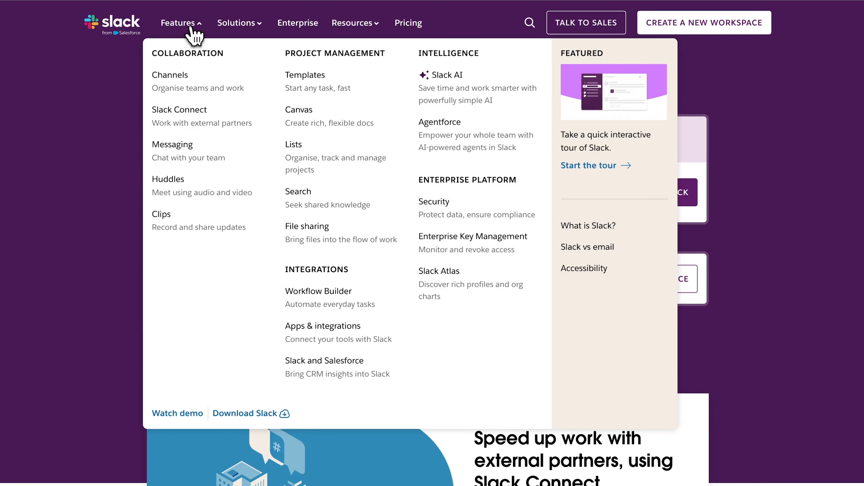
# - Browse Slack's Solutions, Enterprise and Resources sections on its website
pyautogui.click(242, 28)
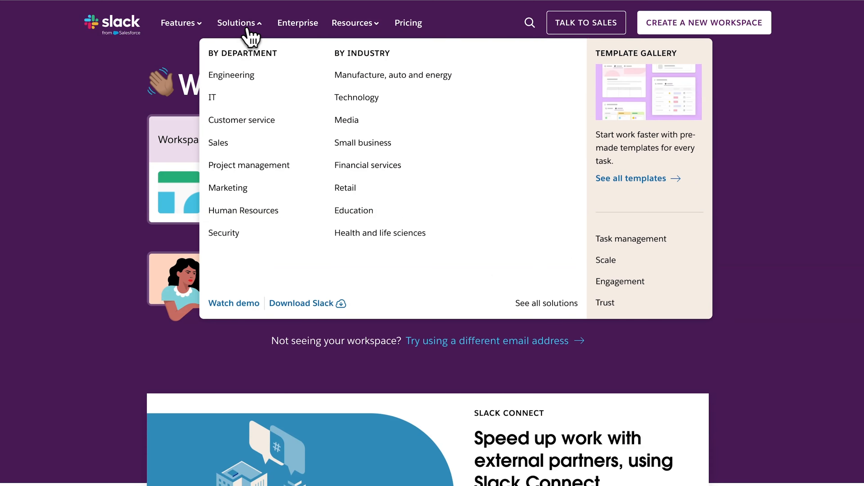
pyautogui.click(294, 28)
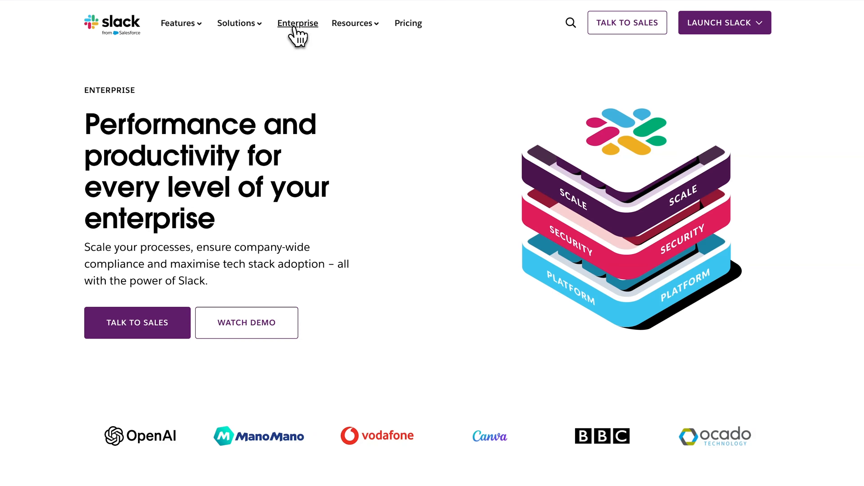
pyautogui.click(353, 31)
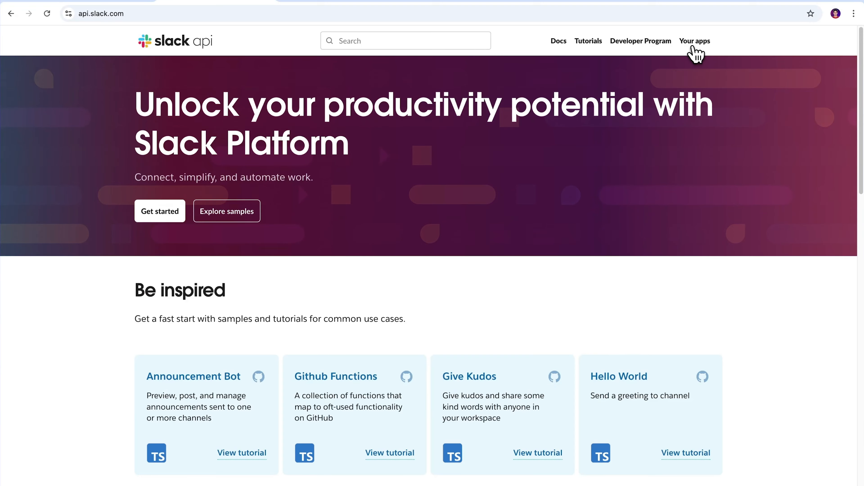
# - Create a Slack app from scratch named 'Nexter Form' in the POSIMYTH workspace
pyautogui.click(690, 43)
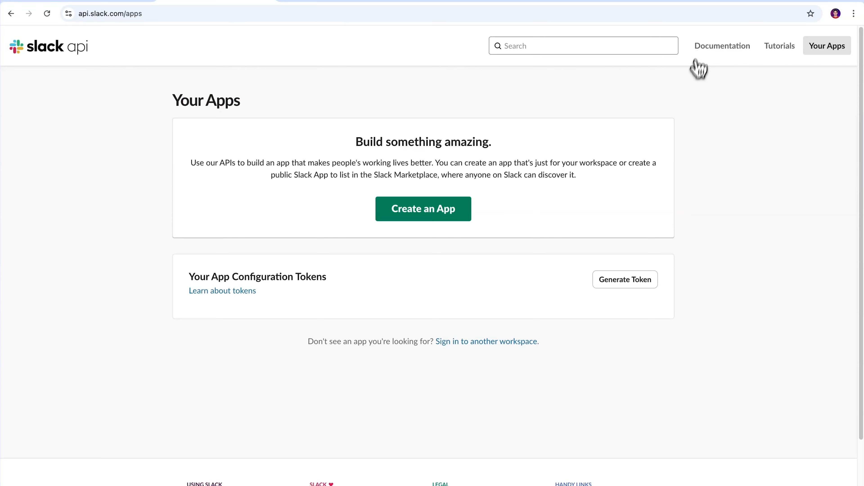
pyautogui.click(426, 218)
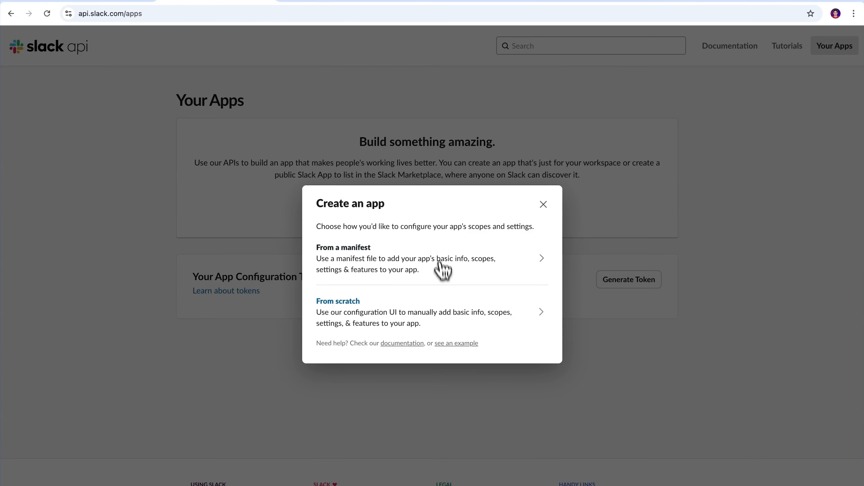
pyautogui.click(445, 315)
pyautogui.write('Next')
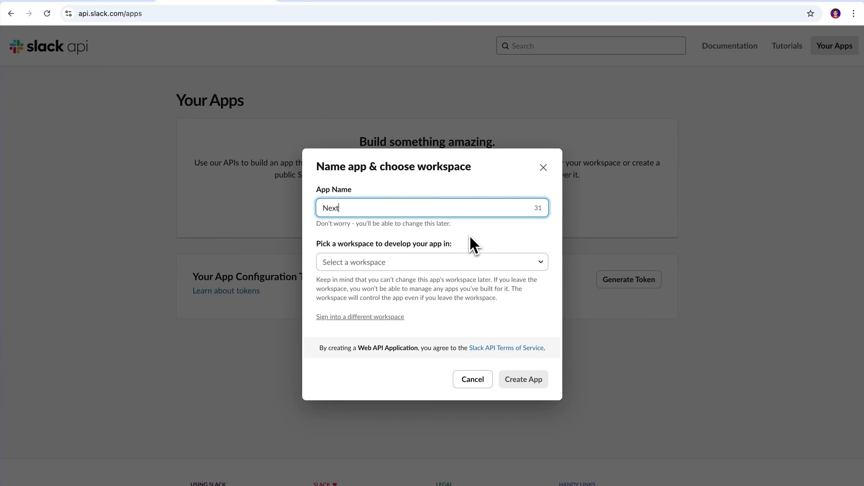
pyautogui.write('er Form')
pyautogui.click(459, 269)
pyautogui.click(453, 282)
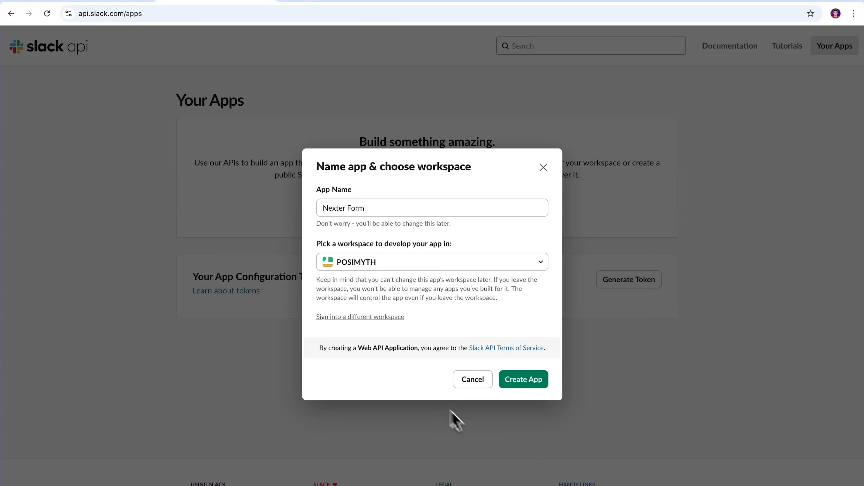
pyautogui.click(530, 388)
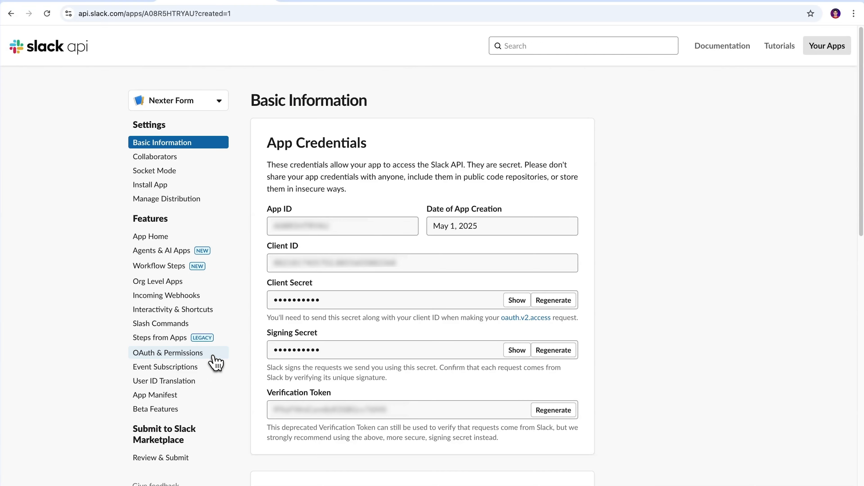
# - Add channels:history and chat:write as user token scopes under OAuth & Permissions
pyautogui.click(214, 363)
pyautogui.scroll(-15, 318, 279)
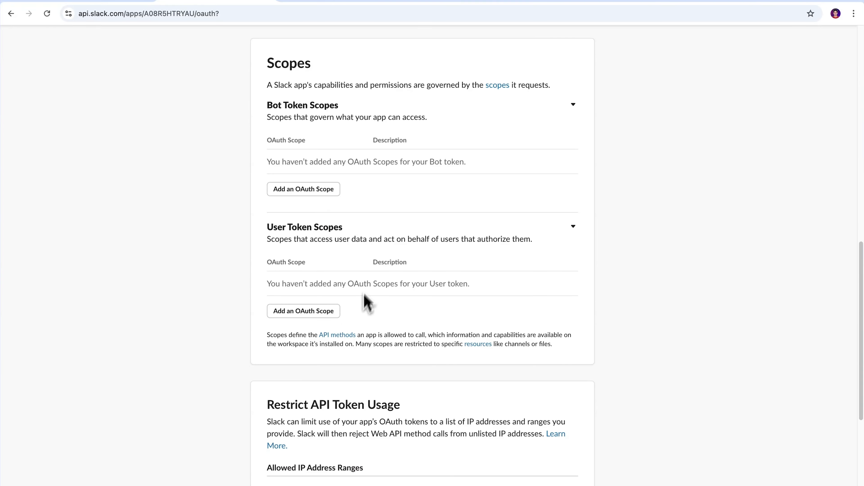
pyautogui.click(308, 311)
pyautogui.write('channels:')
pyautogui.click(308, 334)
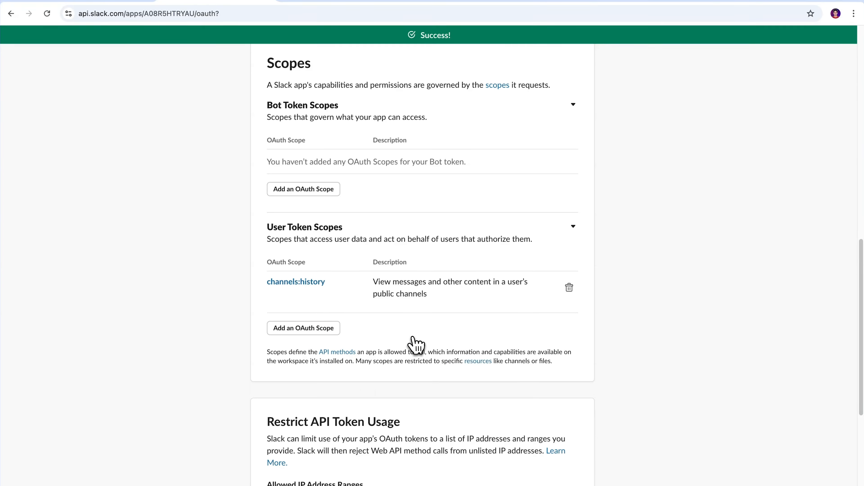
pyautogui.click(303, 335)
pyautogui.write('chat')
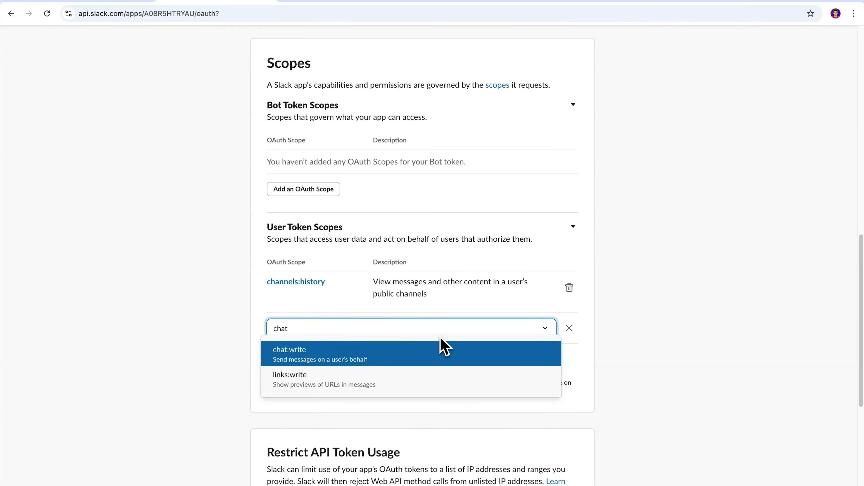
pyautogui.click(410, 355)
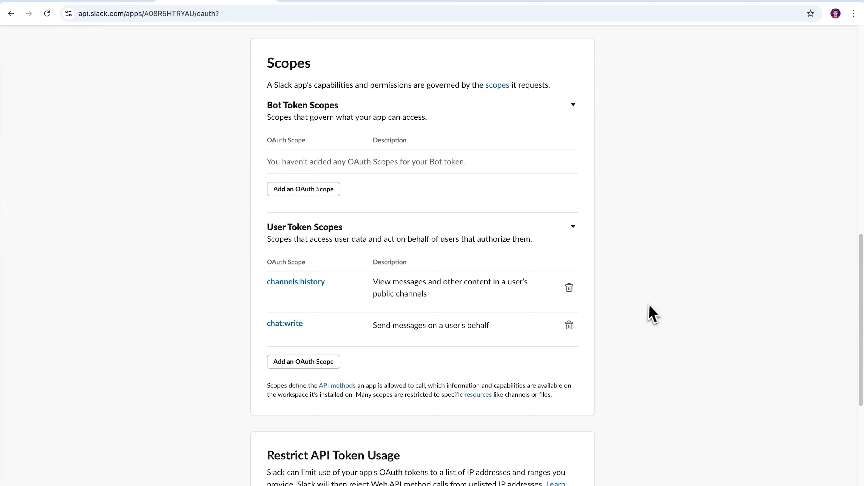
pyautogui.scroll(15, 654, 312)
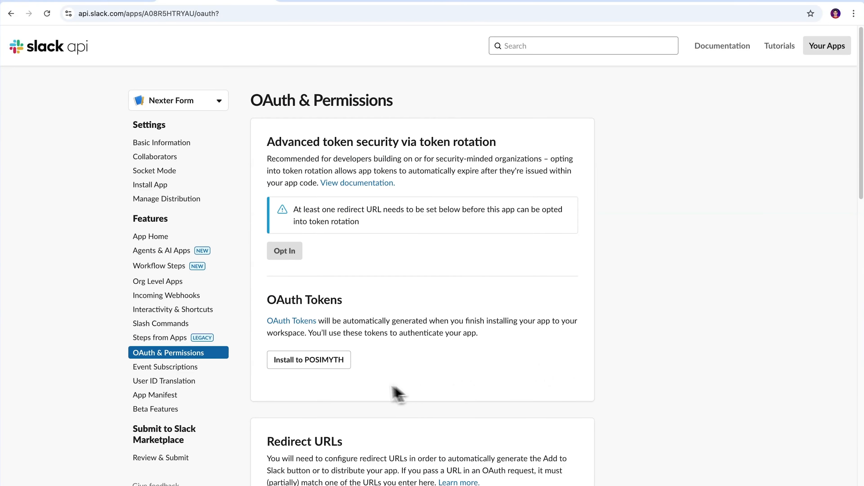
# - Install Nexter Form to the POSIMYTH workspace and allow its requested permissions
pyautogui.click(305, 368)
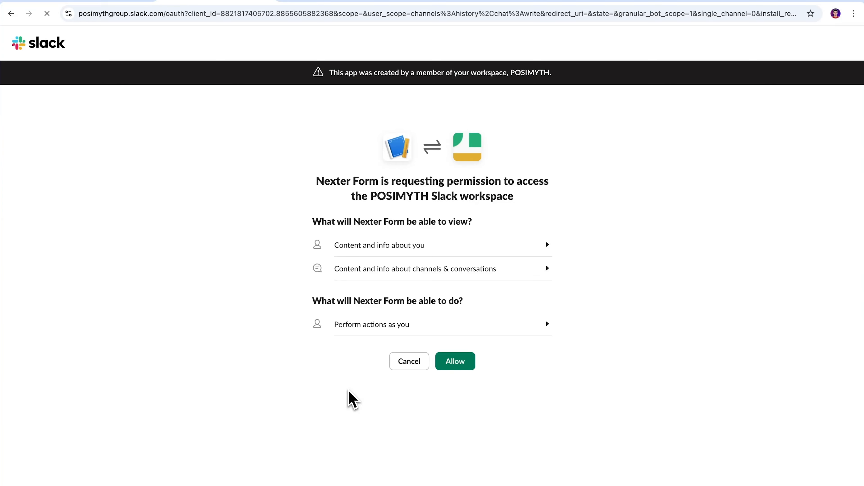
pyautogui.click(454, 366)
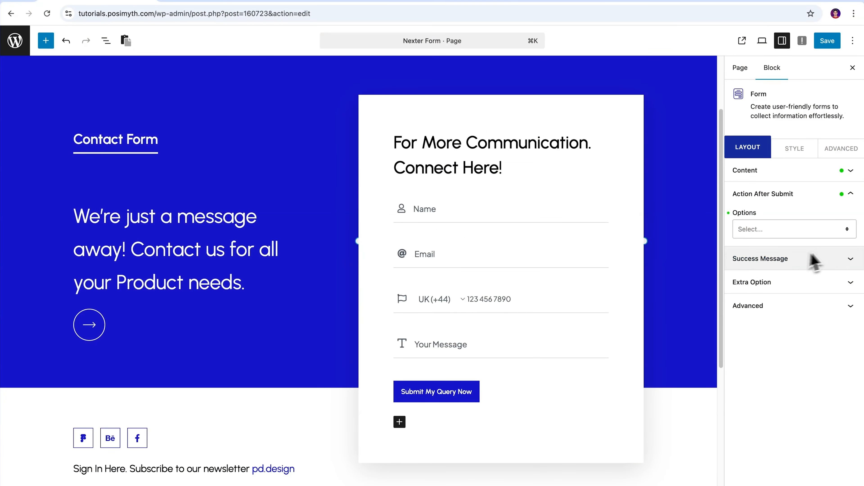
# - Set the form's after-submit action to Slack with the pasted user token and #general channel, then save
pyautogui.click(849, 235)
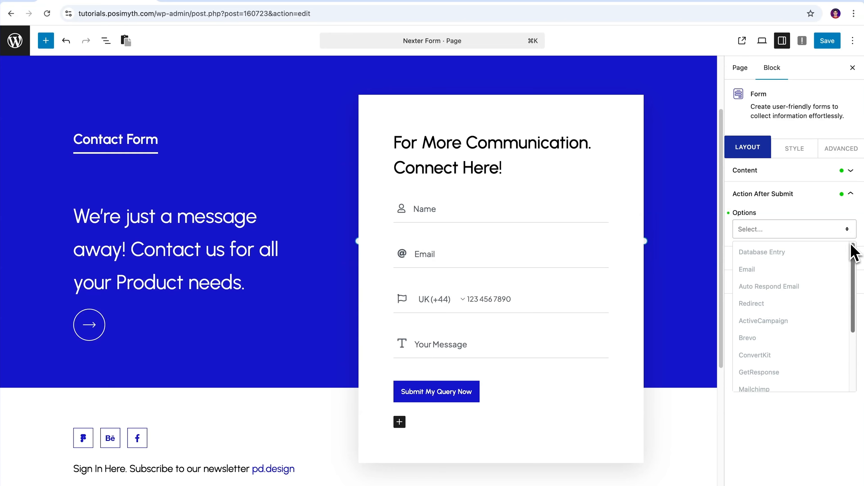
pyautogui.moveTo(852, 250); pyautogui.dragTo(861, 318)
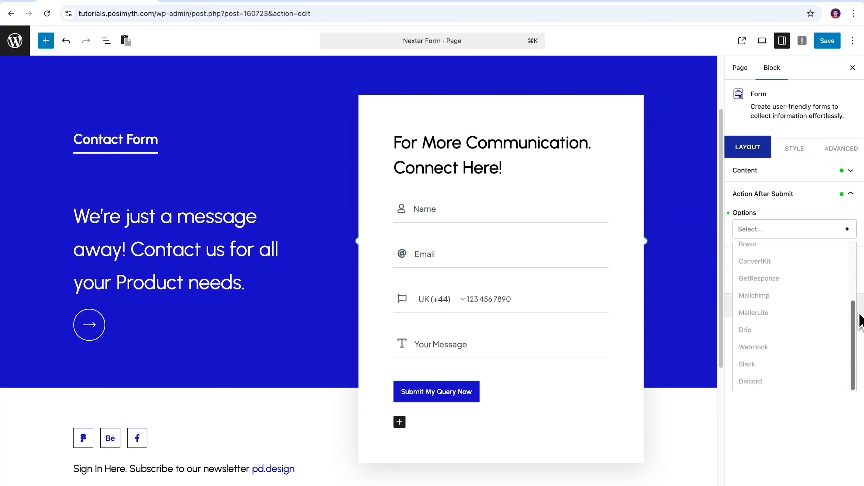
pyautogui.click(821, 364)
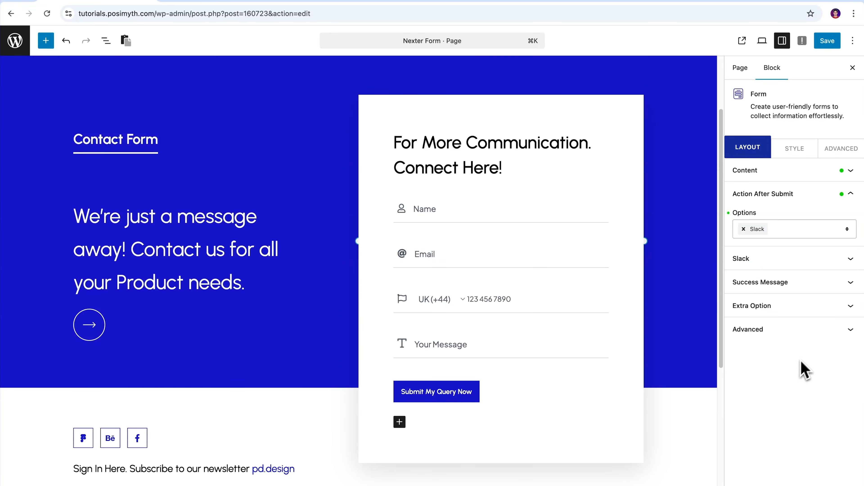
pyautogui.click(850, 260)
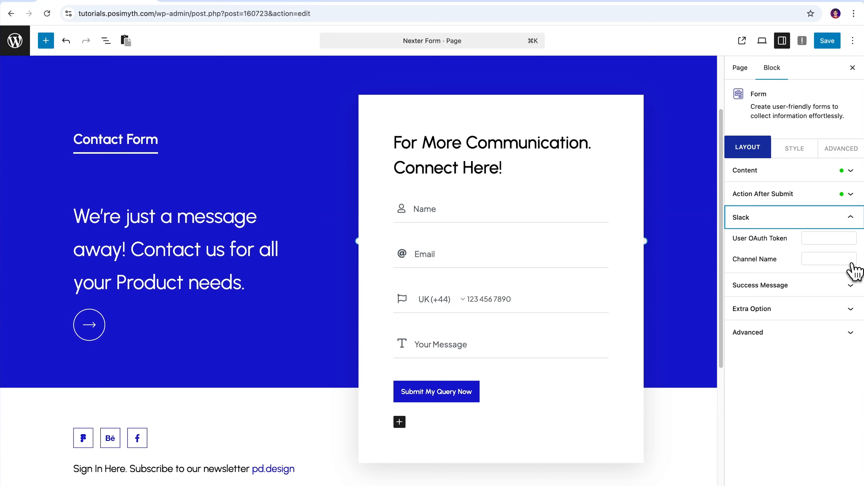
pyautogui.moveTo(732, 239); pyautogui.dragTo(782, 245)
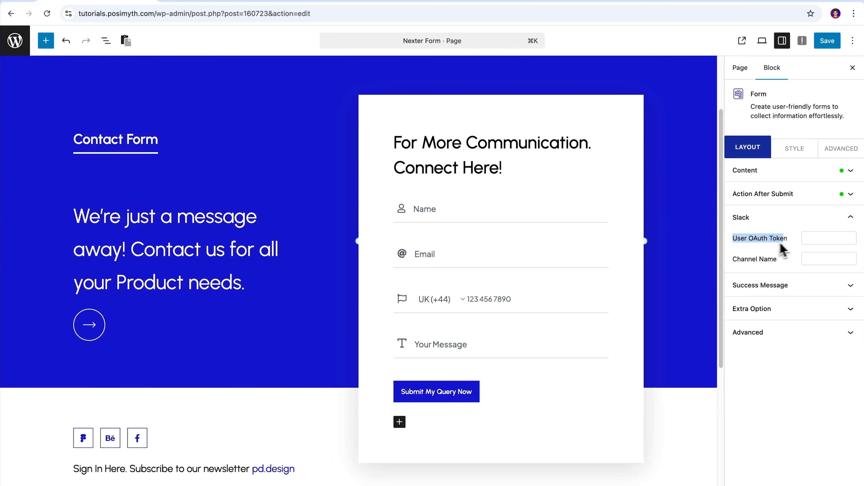
pyautogui.click(809, 238)
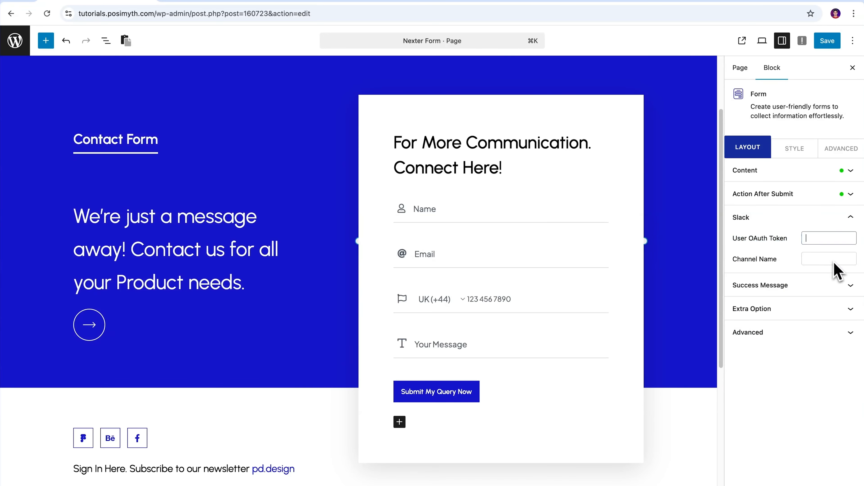
pyautogui.press('super+v')
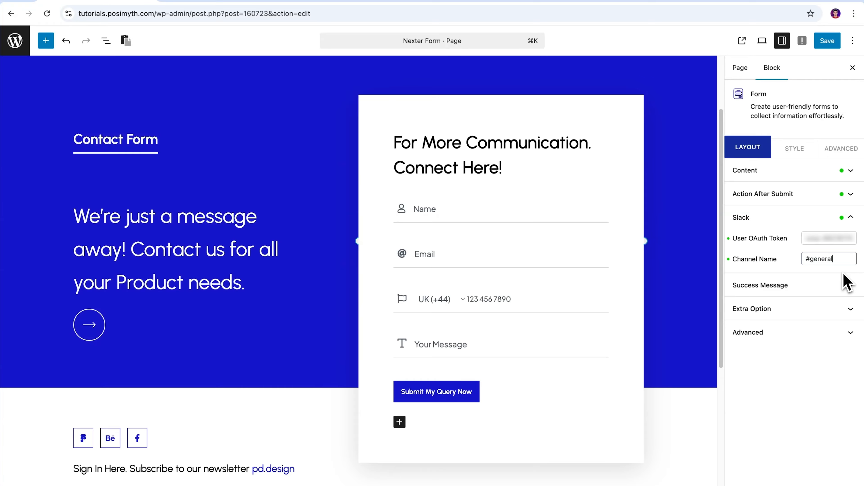
pyautogui.click(846, 283)
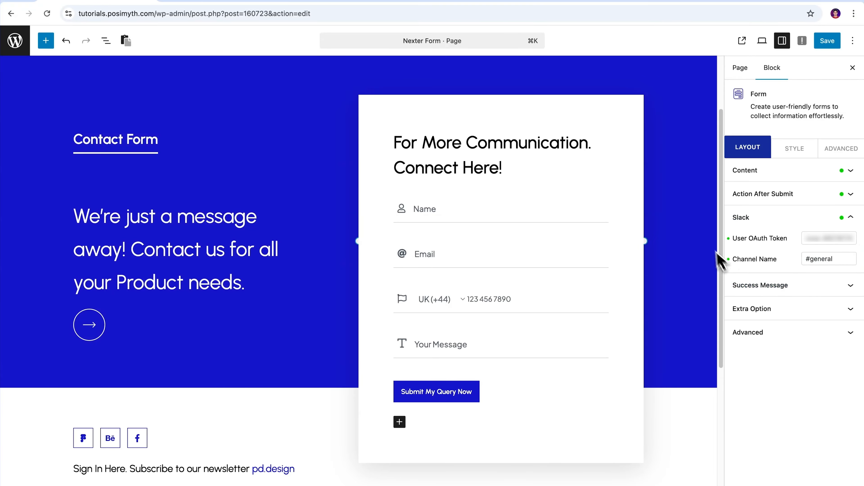
pyautogui.click(824, 43)
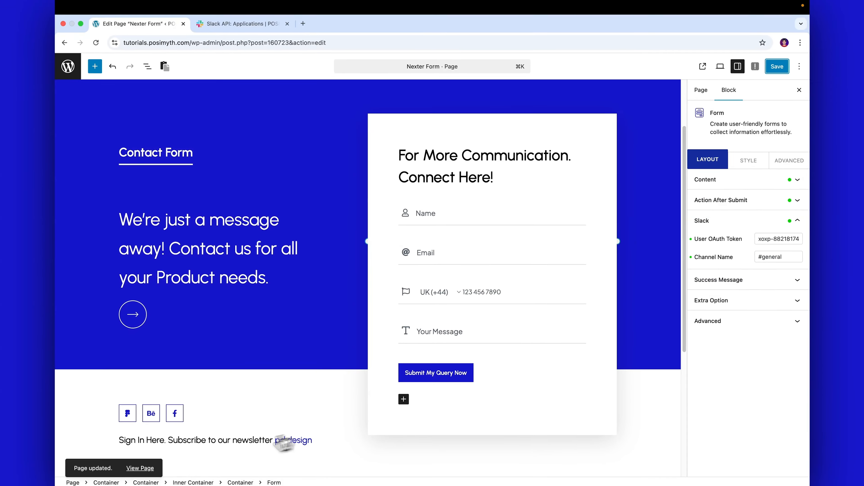
# - Submit a test entry on the live page with a name, e-mail, phone number and short message
pyautogui.click(143, 467)
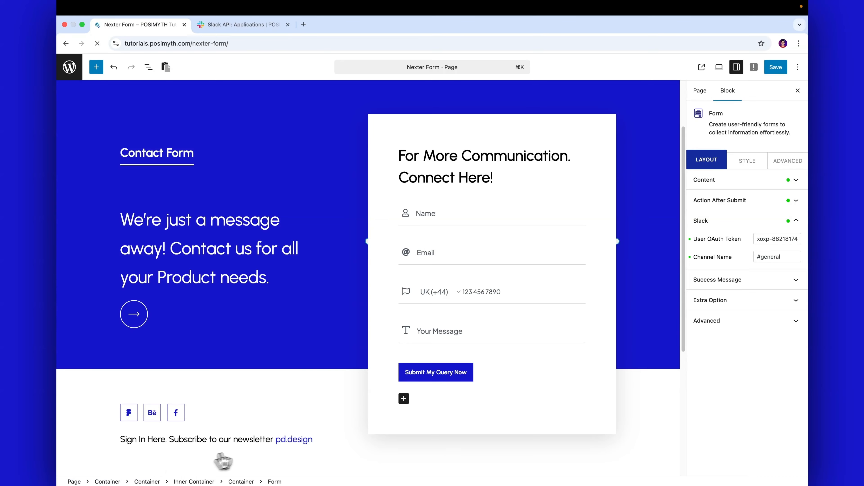
pyautogui.click(531, 209)
pyautogui.click(558, 239)
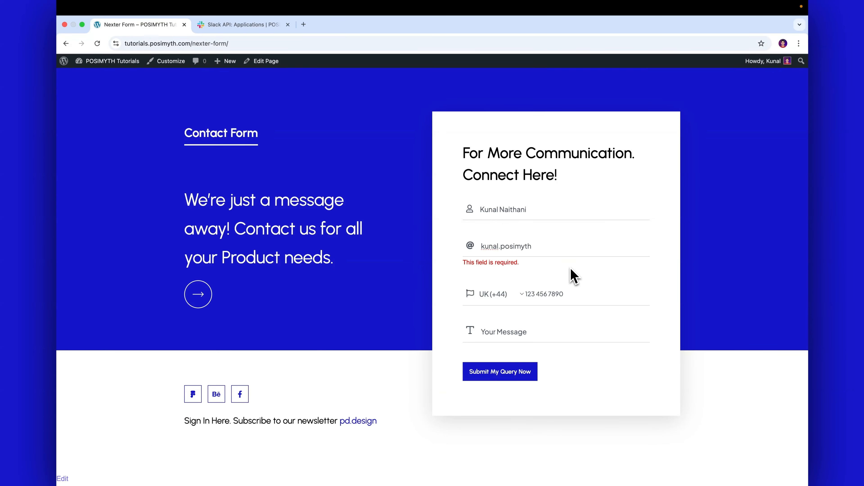
pyautogui.click(567, 285)
pyautogui.write('123 456 7891')
pyautogui.press('Tab')
pyautogui.write('Te')
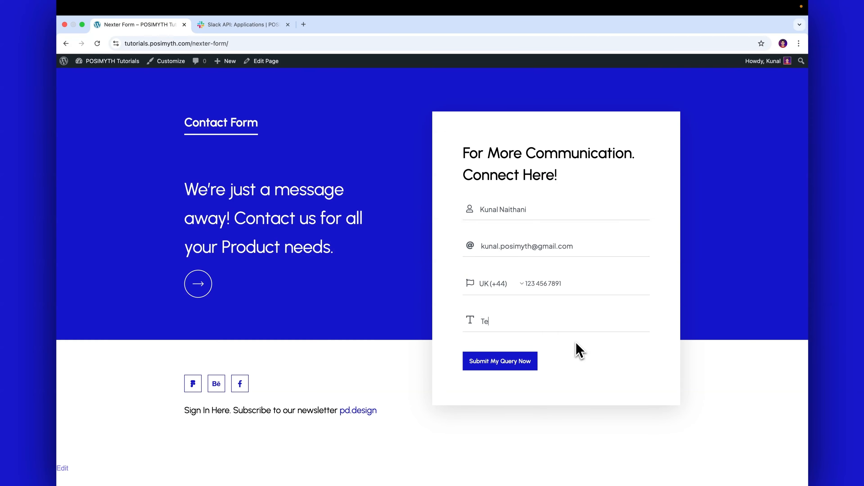
pyautogui.click(510, 367)
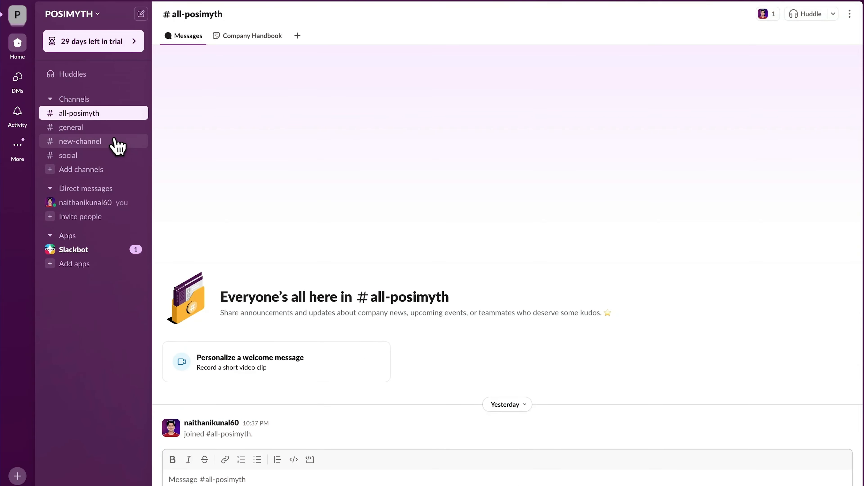
# - Open #general and review the New Form Submission message showing the test entry's details
pyautogui.click(102, 132)
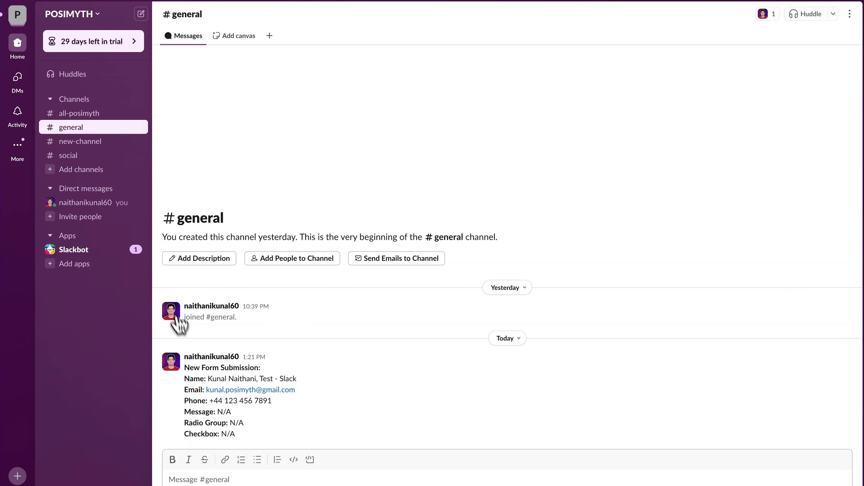
pyautogui.moveTo(184, 367); pyautogui.dragTo(235, 422)
pyautogui.click(252, 442)
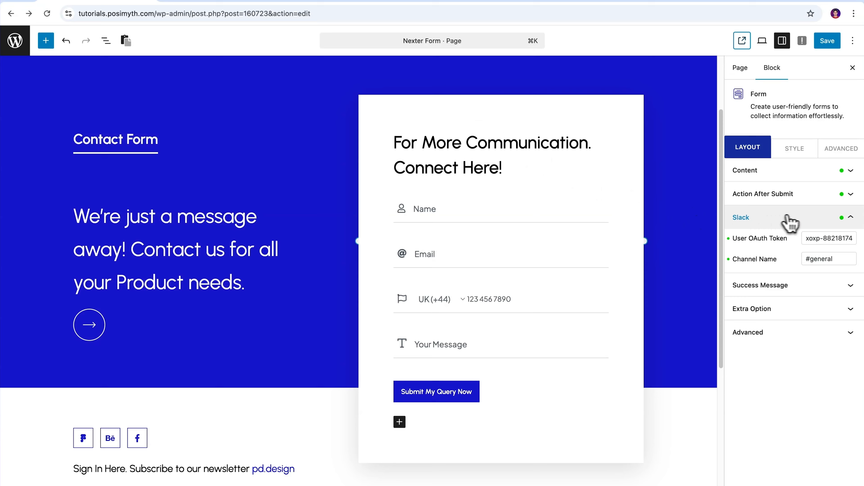
# - Collapse the Slack settings and clear Slack from the form's after-submit actions
pyautogui.click(850, 218)
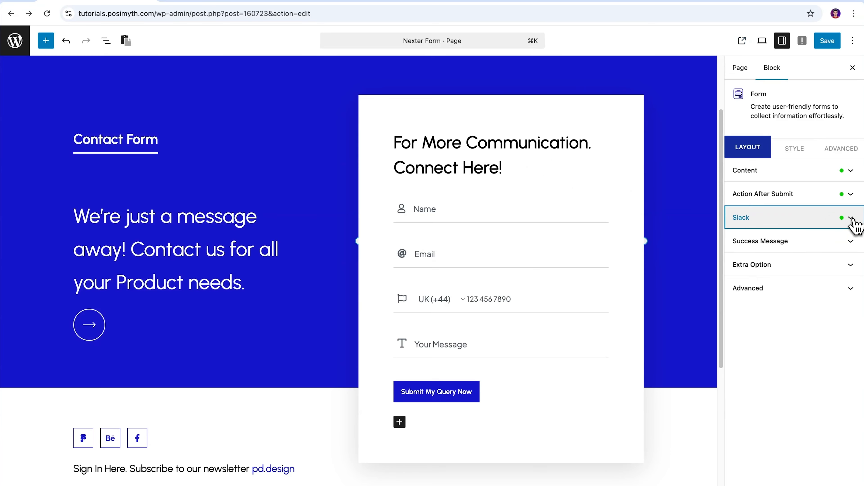
pyautogui.click(850, 194)
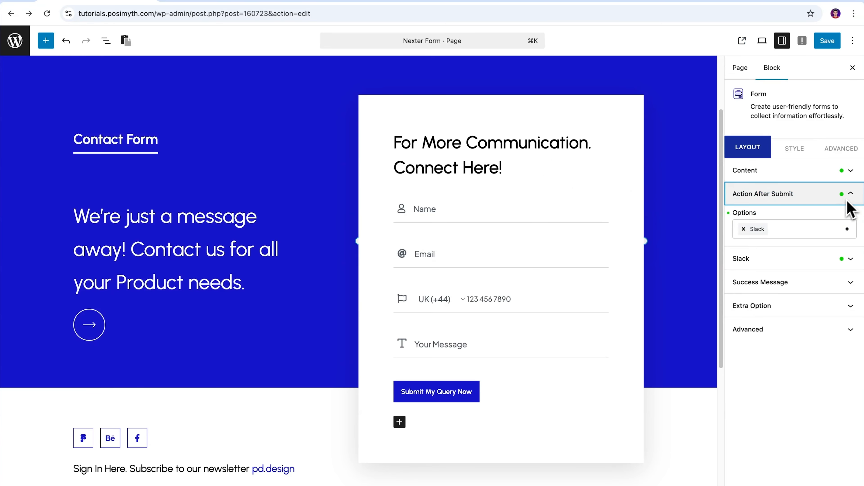
pyautogui.click(744, 229)
pyautogui.click(846, 235)
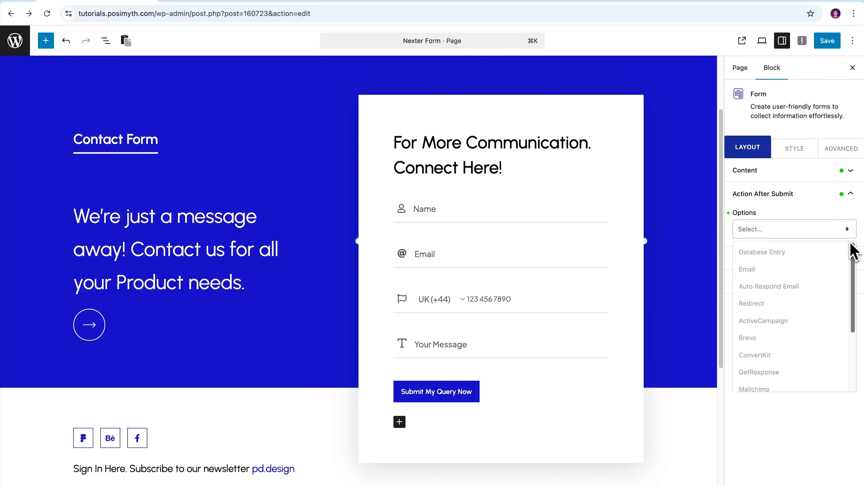
pyautogui.moveTo(851, 244); pyautogui.dragTo(854, 318)
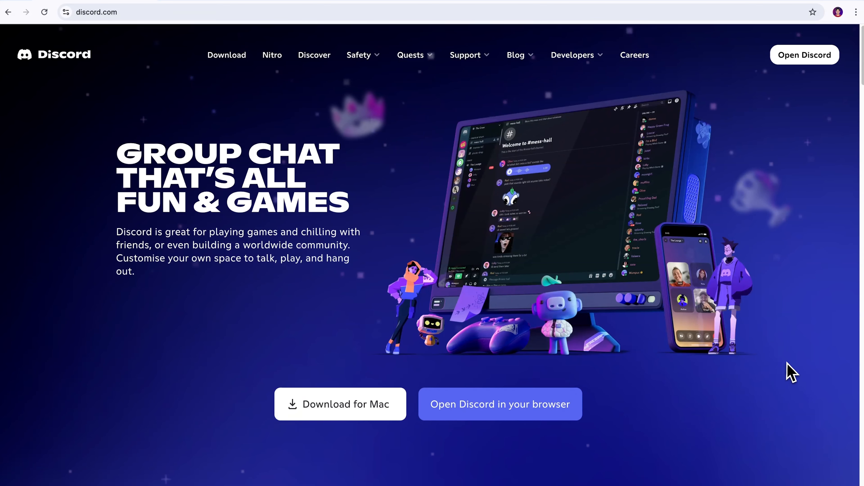
# - Copy the Captain Hook webhook URL from the Discord server's Integrations > Webhooks and return to WordPress
pyautogui.scroll(-10, 788, 368)
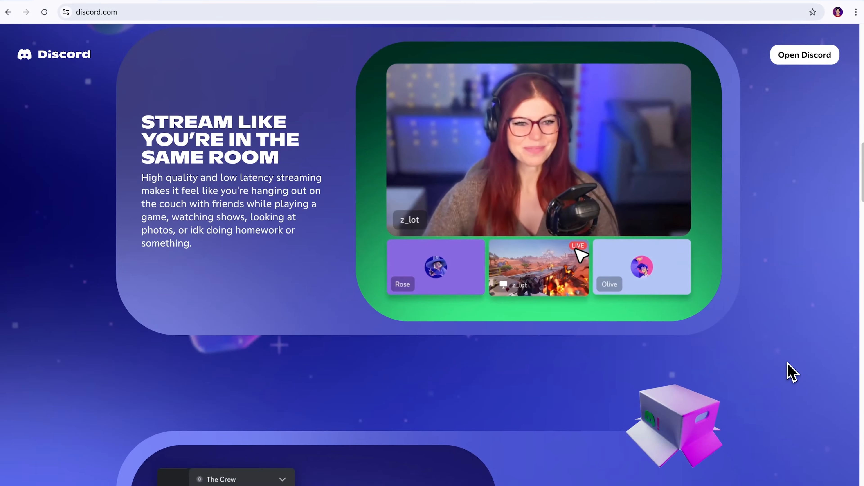
pyautogui.scroll(-10, 787, 368)
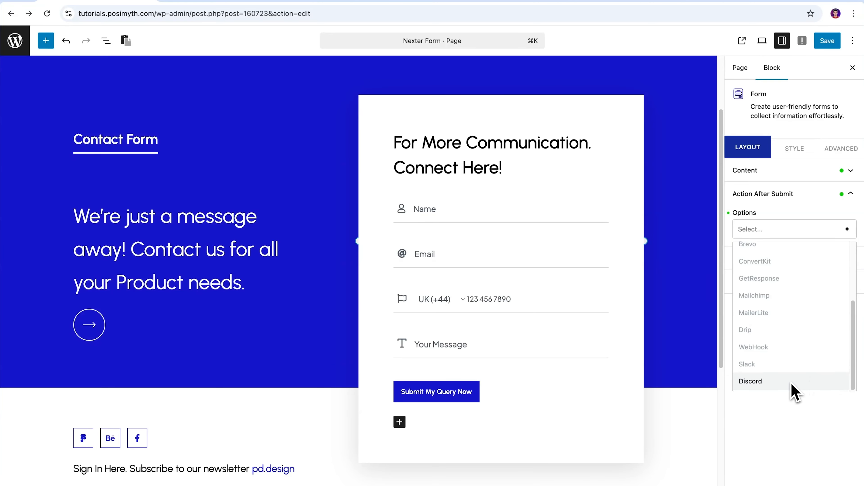
pyautogui.click(792, 388)
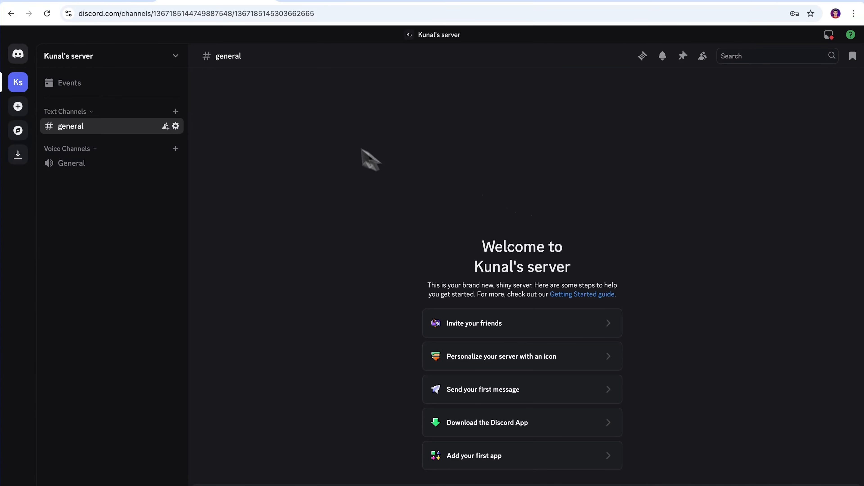
pyautogui.click(175, 57)
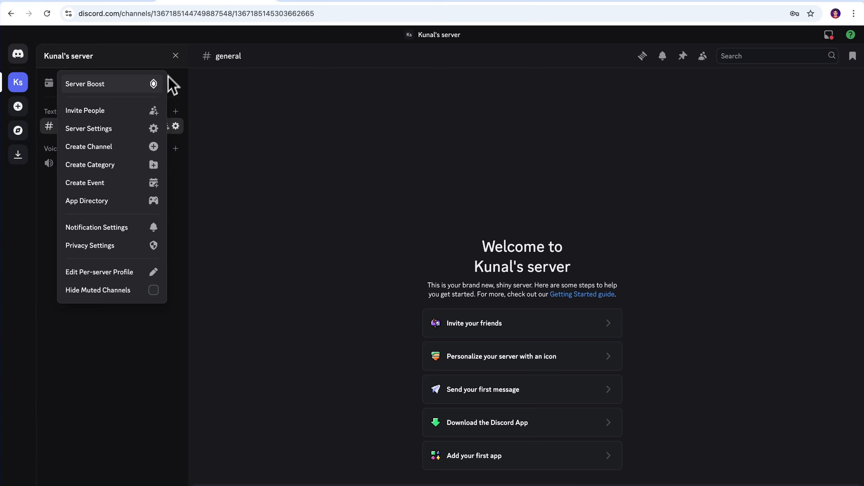
pyautogui.click(124, 133)
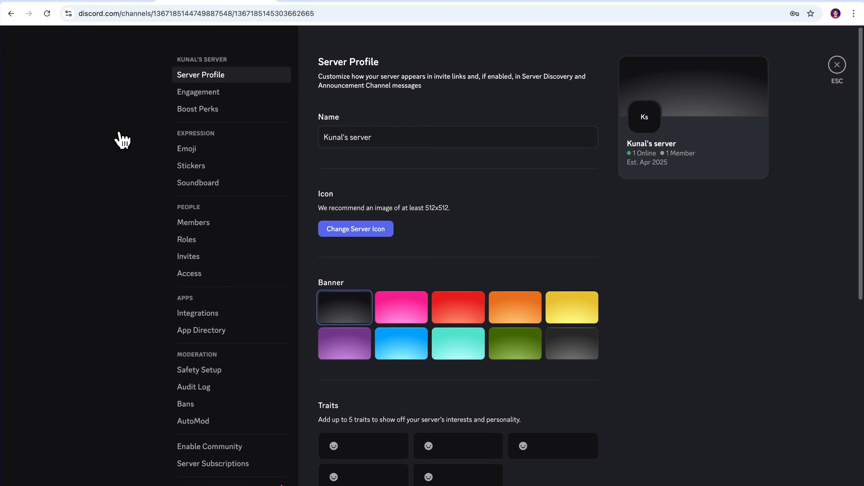
pyautogui.click(225, 320)
pyautogui.click(601, 168)
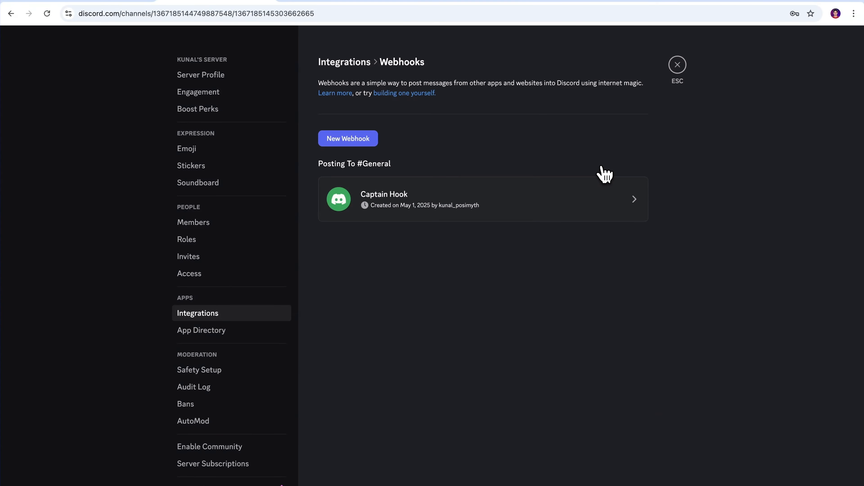
pyautogui.click(578, 204)
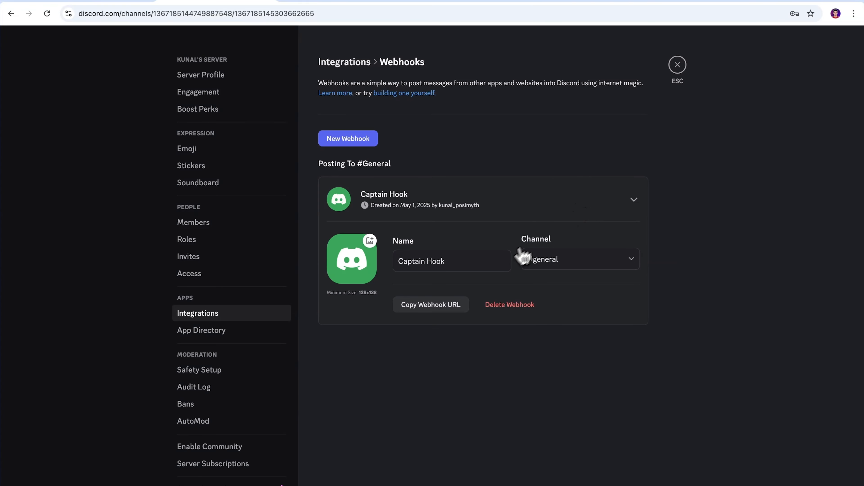
pyautogui.click(431, 316)
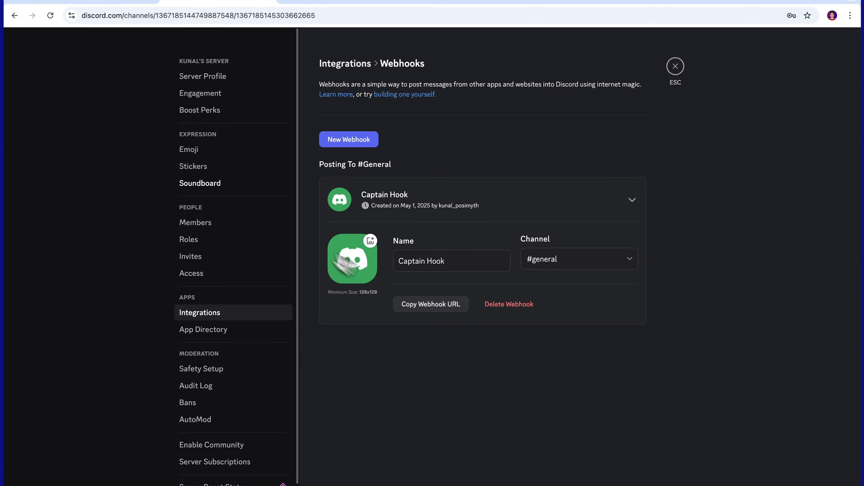
pyautogui.click(144, 28)
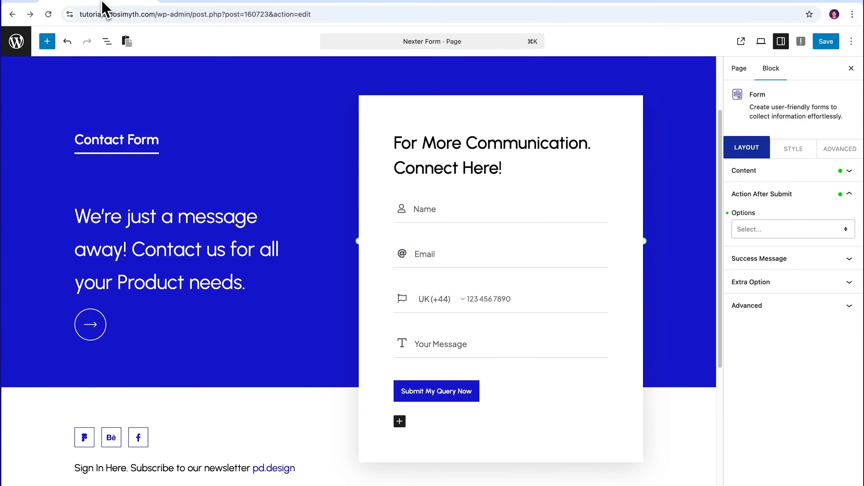
# - Choose Discord as the after-submit action with the pasted webhook URL and username FormDiscord, then save
pyautogui.click(847, 234)
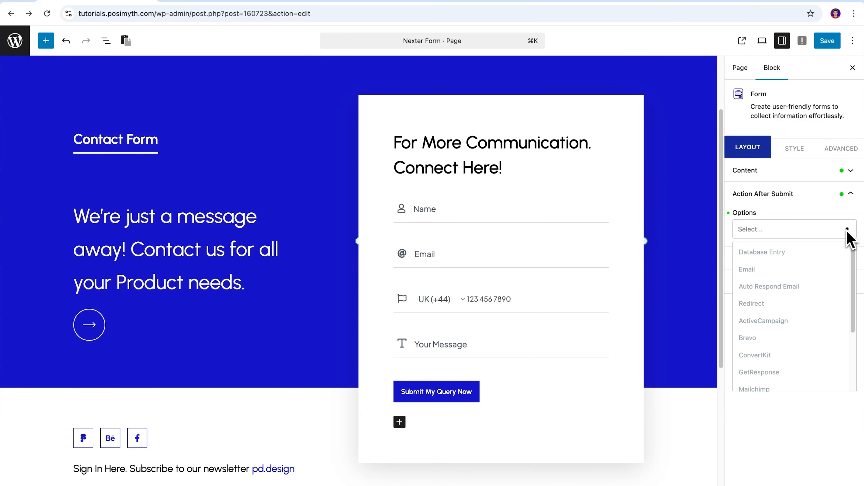
pyautogui.scroll(-3, 856, 323)
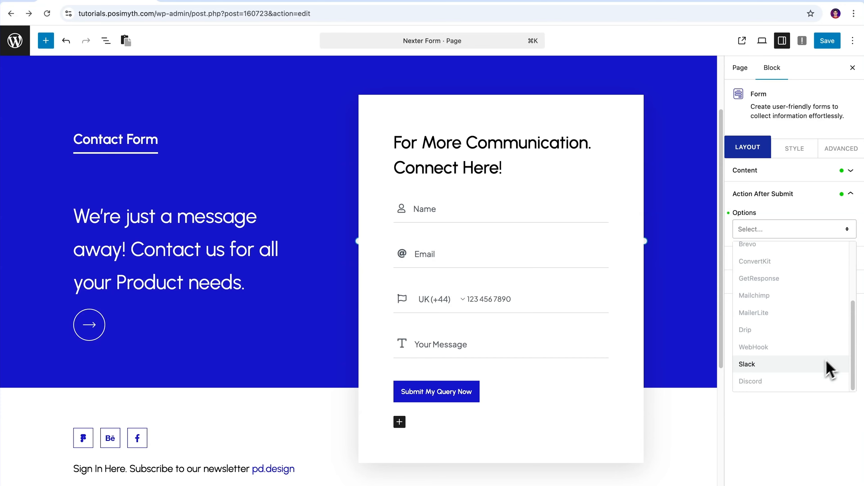
pyautogui.click(806, 381)
pyautogui.click(849, 258)
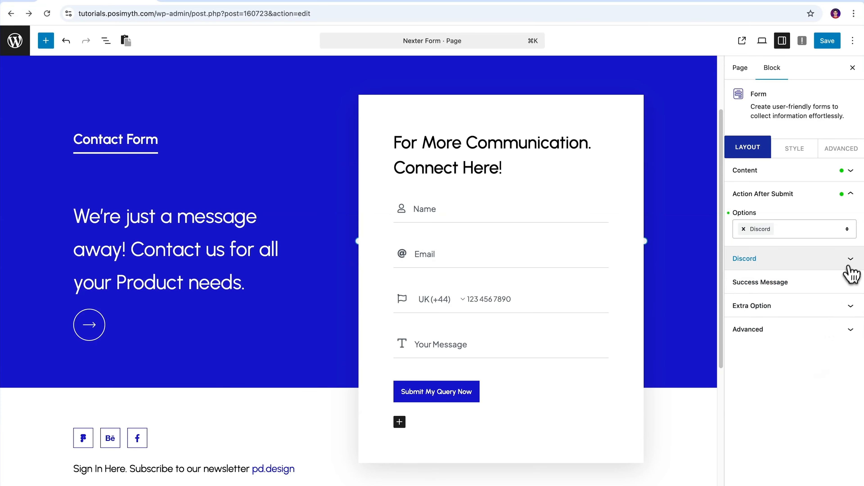
pyautogui.click(828, 240)
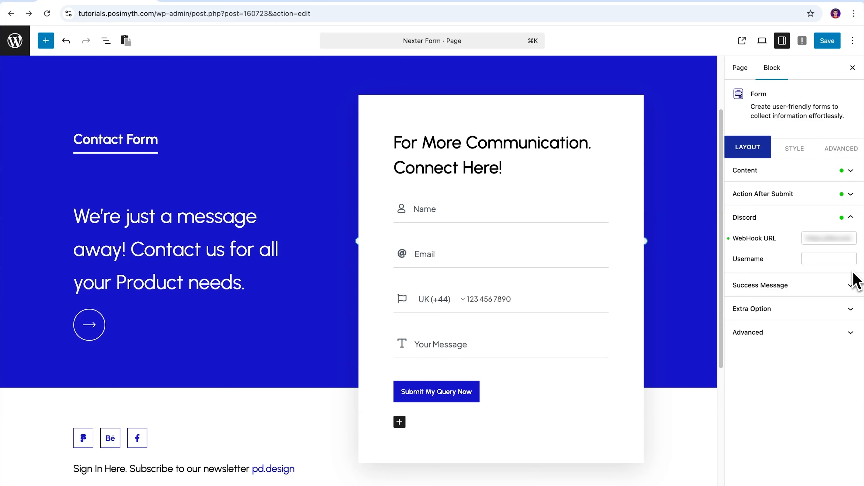
pyautogui.click(828, 260)
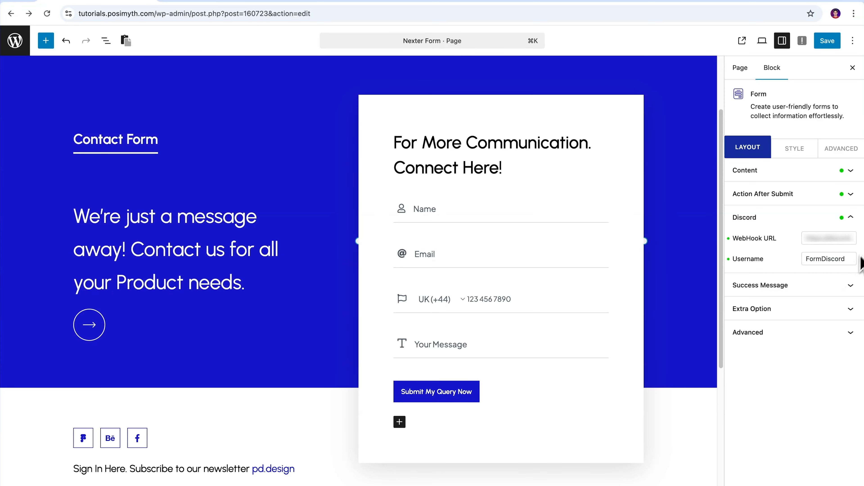
pyautogui.click(827, 42)
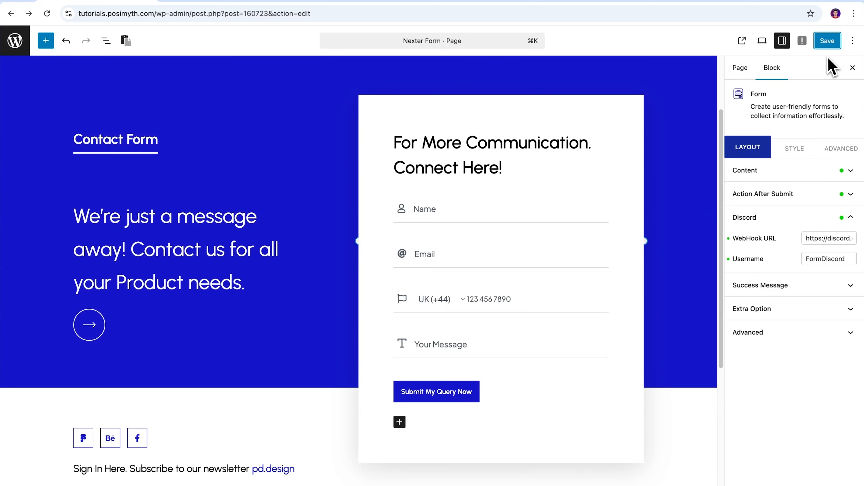
# - Submit the live contact form with a name, e-mail, phone and message 'Test - Discord'
pyautogui.click(744, 43)
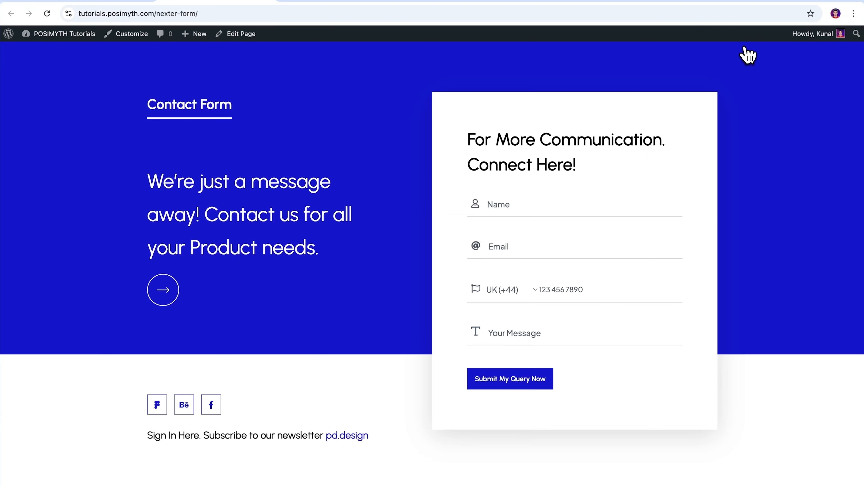
pyautogui.click(530, 206)
pyautogui.click(551, 225)
pyautogui.click(612, 250)
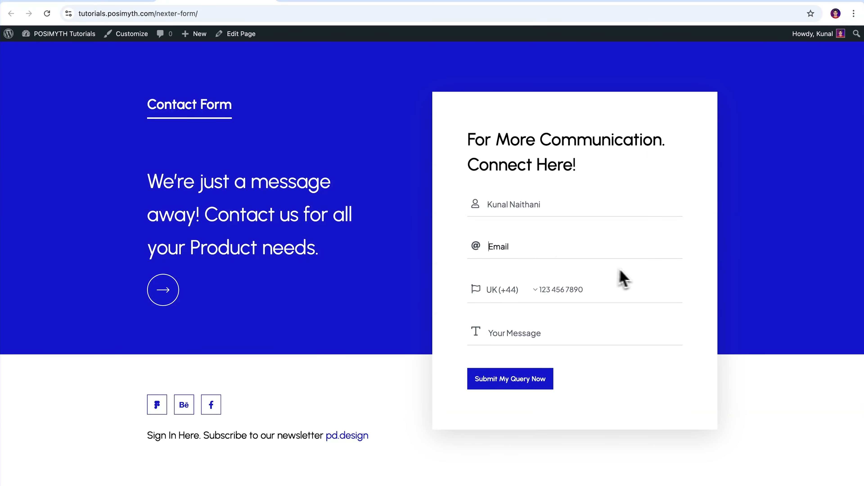
pyautogui.click(613, 290)
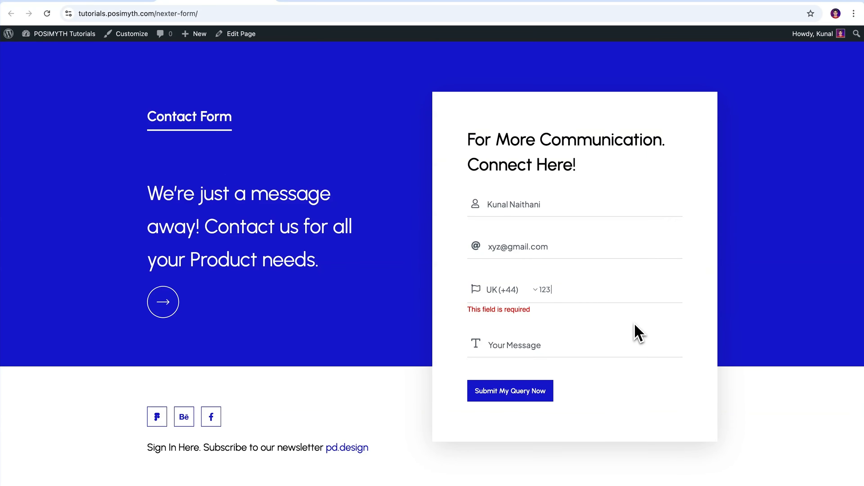
pyautogui.click(635, 332)
pyautogui.write('Test - Discor')
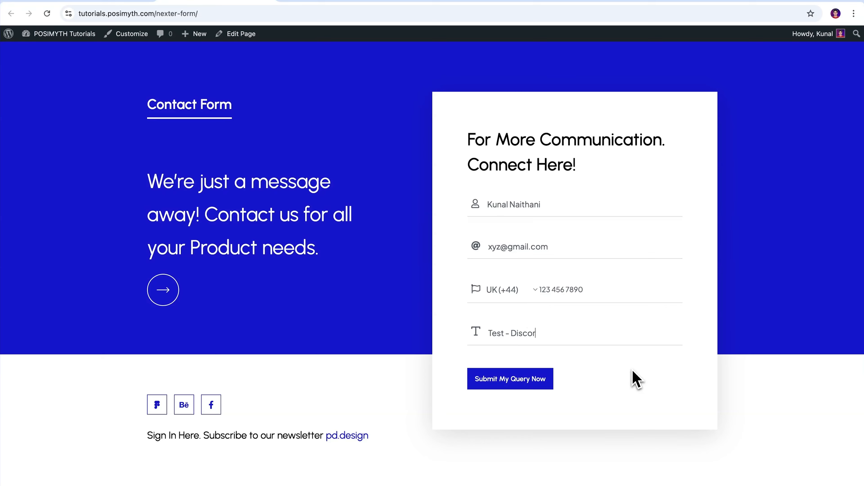
pyautogui.write('d')
pyautogui.click(525, 383)
pyautogui.click(348, 25)
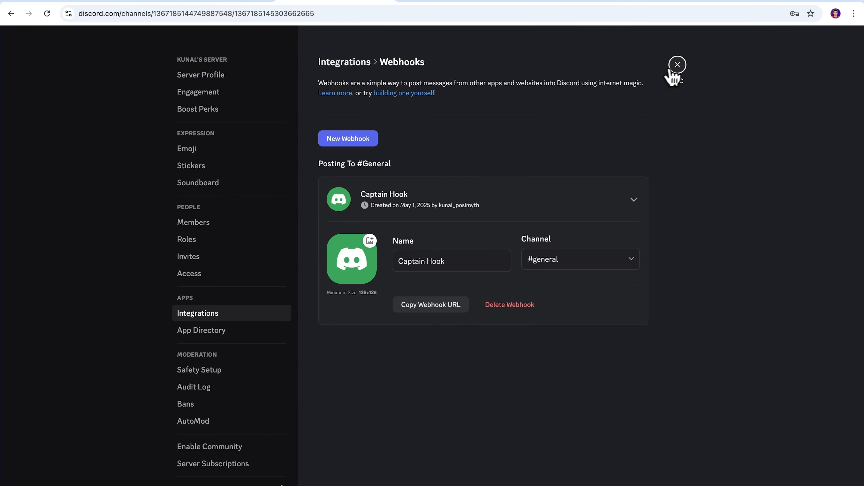
# - Close Server Settings, check the NexterForm submission in #general, then close the Discord tab
pyautogui.click(670, 71)
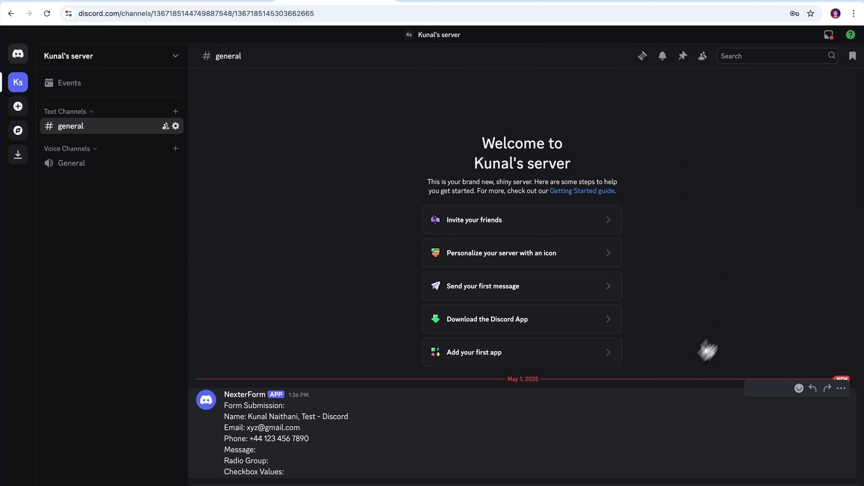
pyautogui.moveTo(225, 405); pyautogui.dragTo(316, 482)
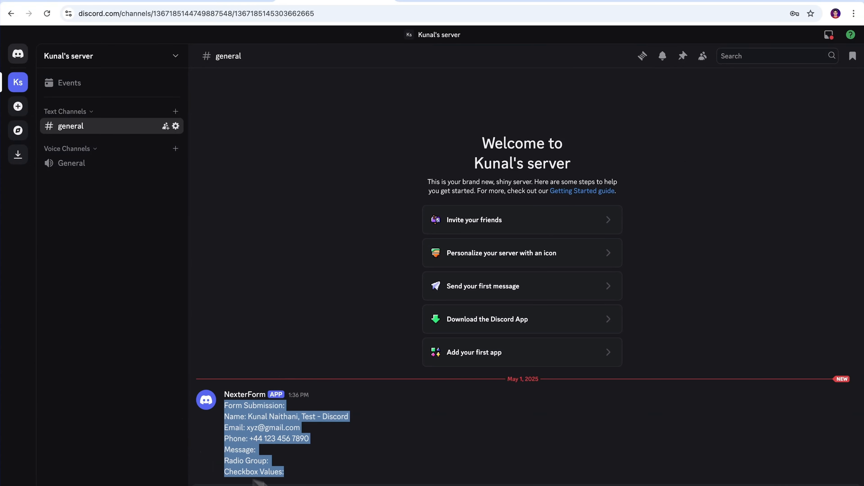
pyautogui.click(378, 472)
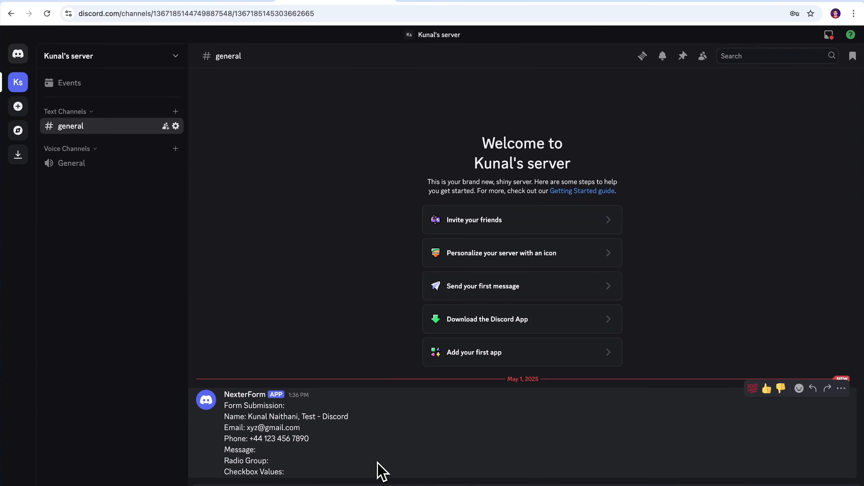
pyautogui.click(392, 24)
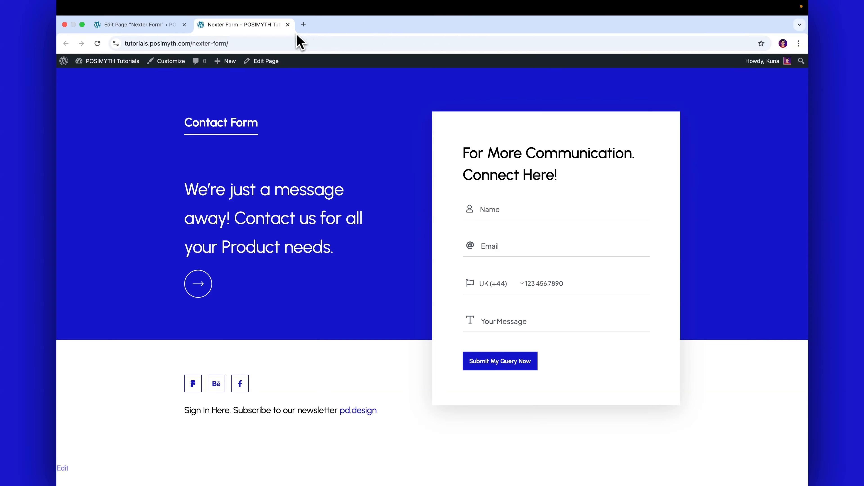
# - Return to the editor and remove Discord from the form's after-submit actions
pyautogui.click(288, 24)
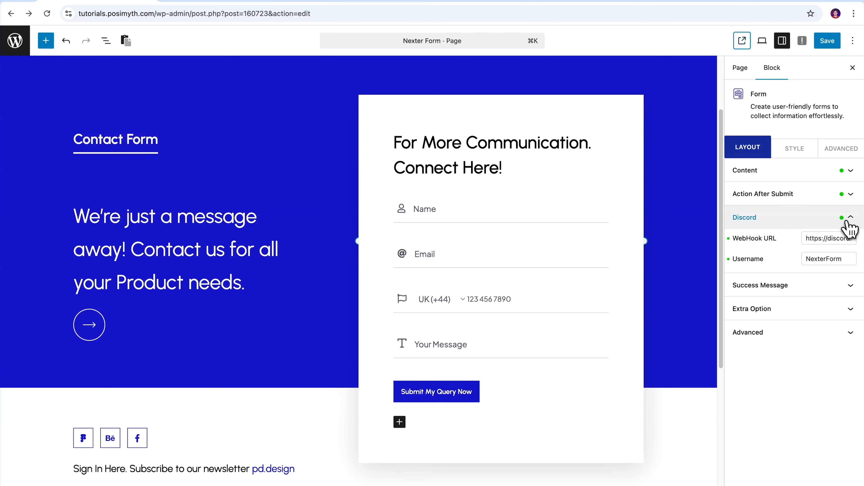
pyautogui.click(795, 221)
pyautogui.click(851, 194)
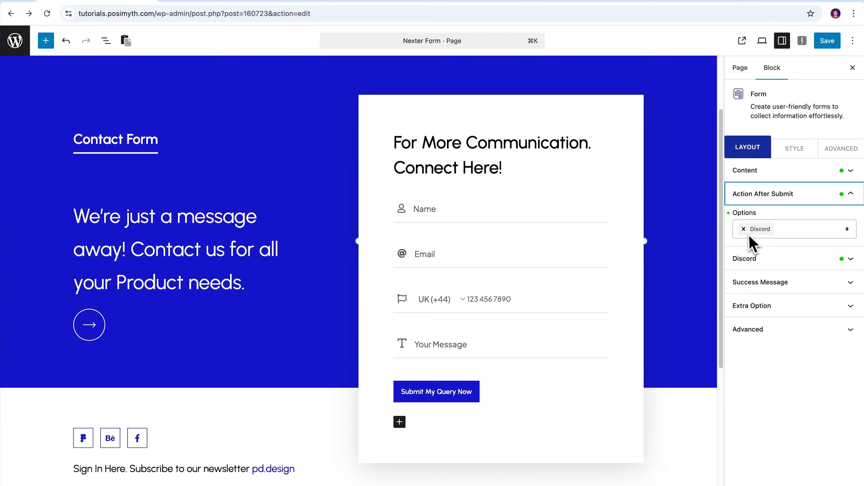
pyautogui.click(743, 229)
# - Add Email as the form's only after-submit action
pyautogui.click(846, 230)
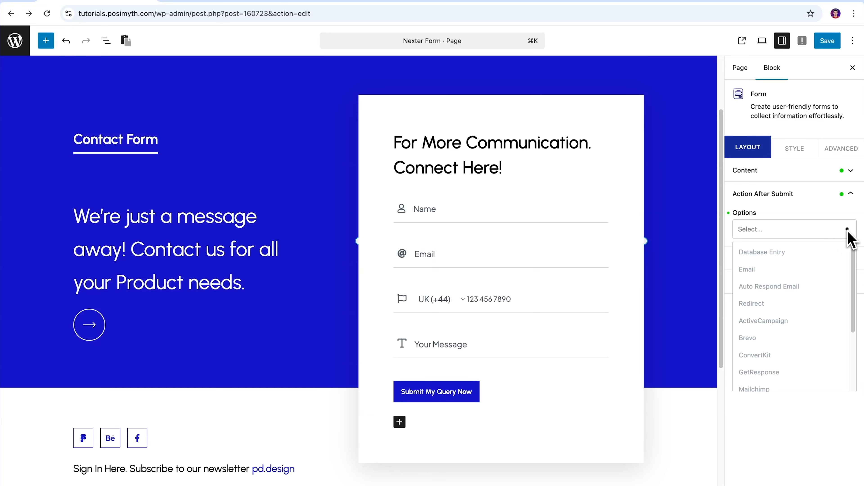
pyautogui.click(833, 268)
pyautogui.click(848, 233)
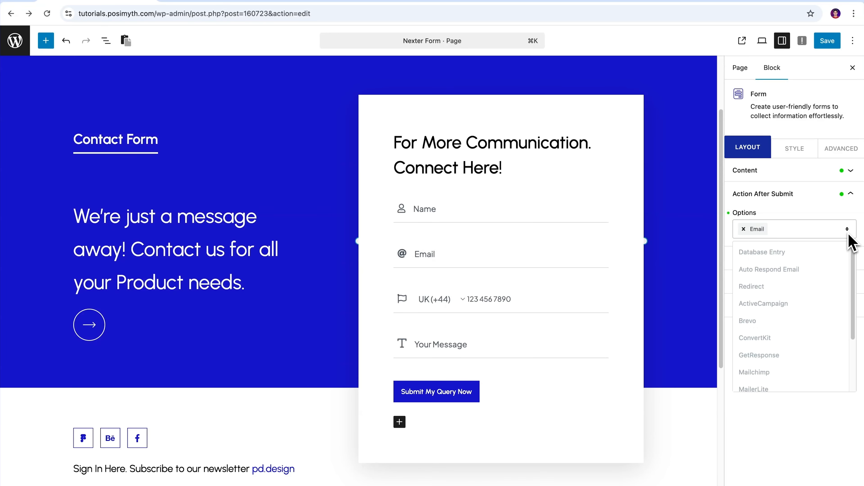
pyautogui.click(848, 235)
pyautogui.click(850, 194)
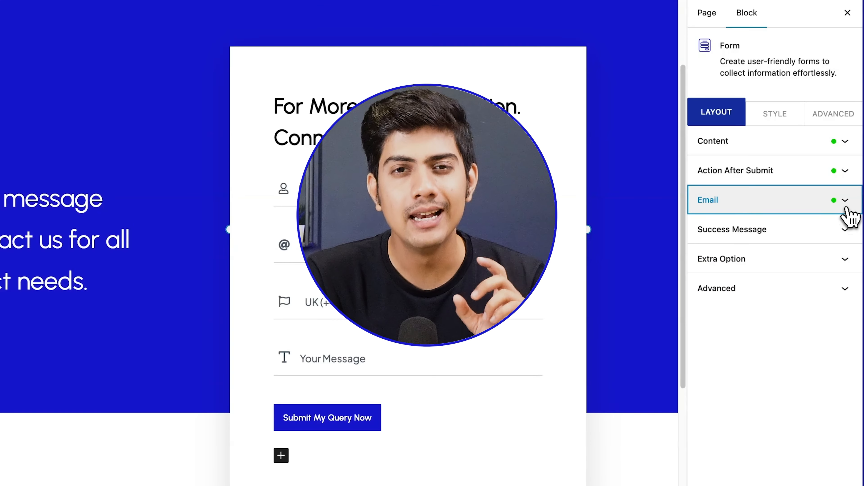
# - Expand the form's Email settings and review the To, CC and BCC recipients
pyautogui.click(841, 208)
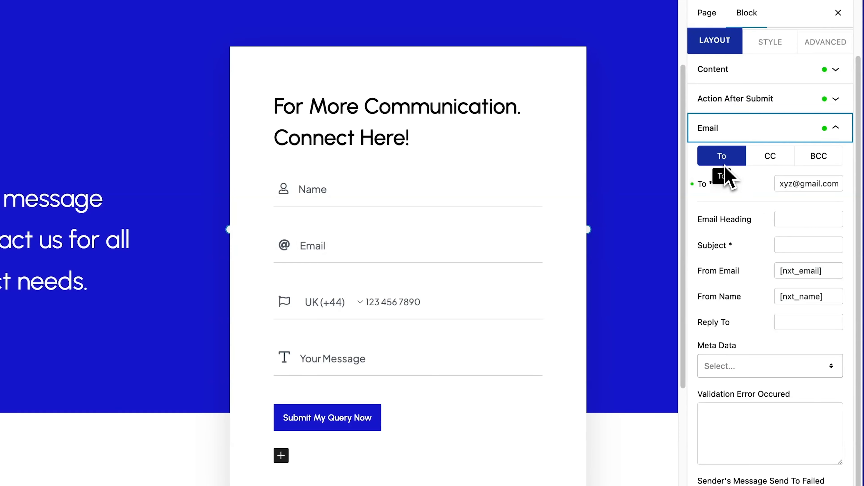
pyautogui.click(770, 166)
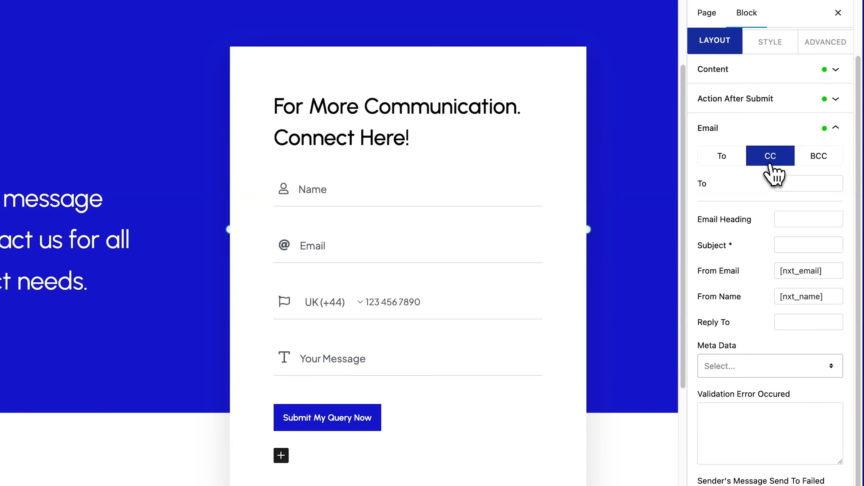
pyautogui.click(821, 164)
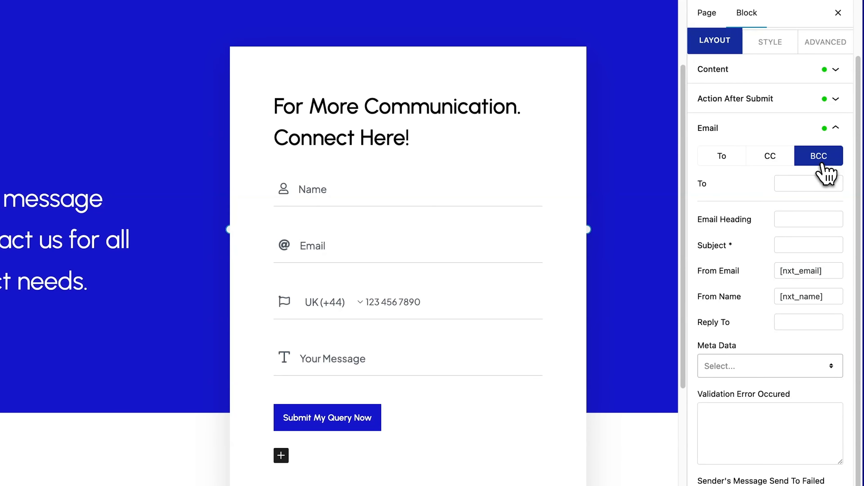
pyautogui.click(730, 165)
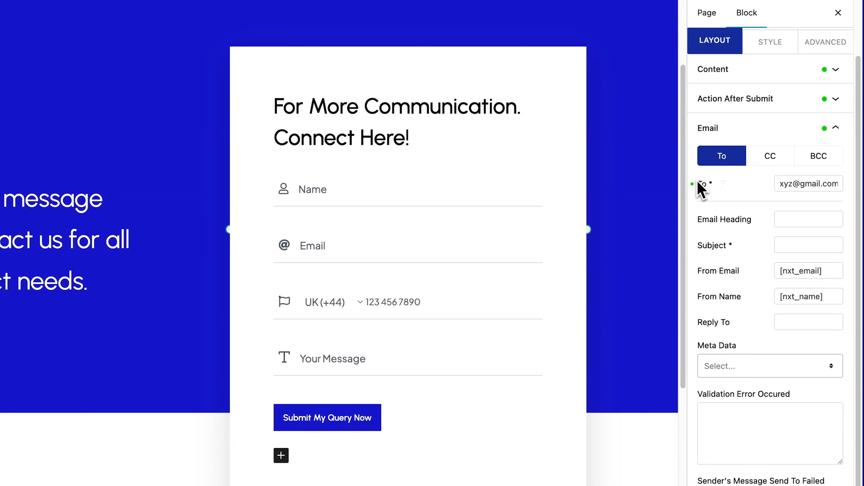
# - Replace the To recipient with the site owner's email address and start the Email Heading
pyautogui.moveTo(697, 184); pyautogui.dragTo(717, 205)
pyautogui.click(731, 195)
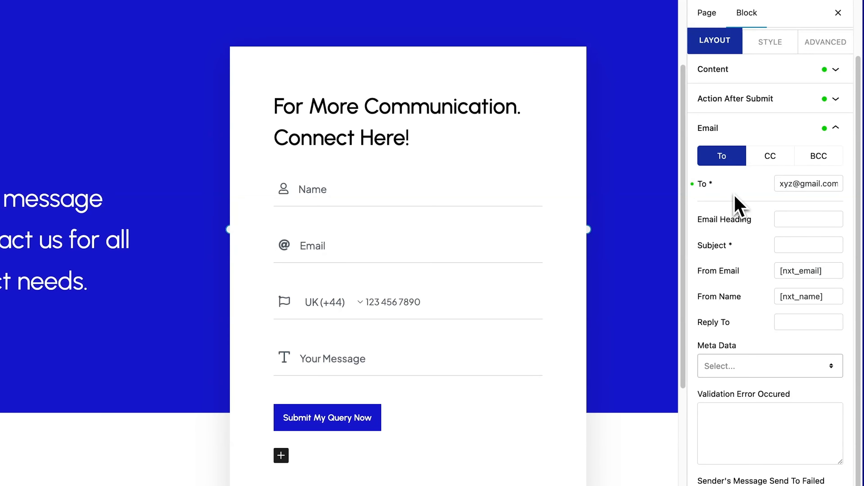
pyautogui.moveTo(793, 184); pyautogui.dragTo(768, 193)
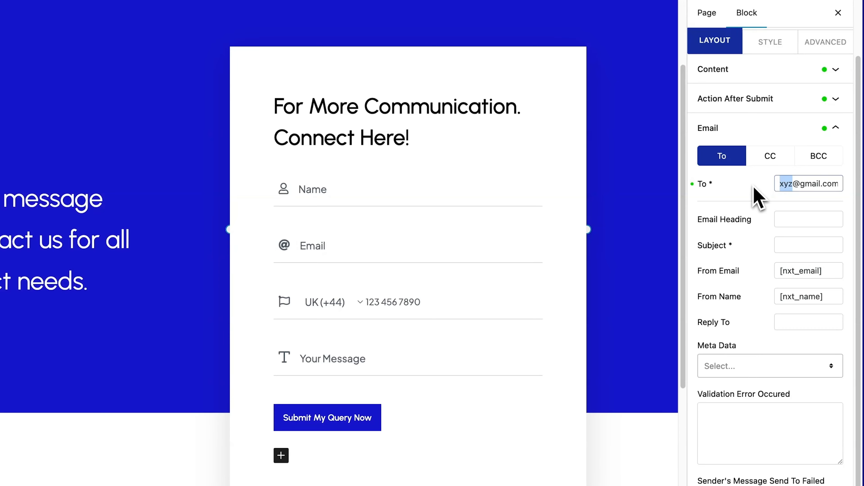
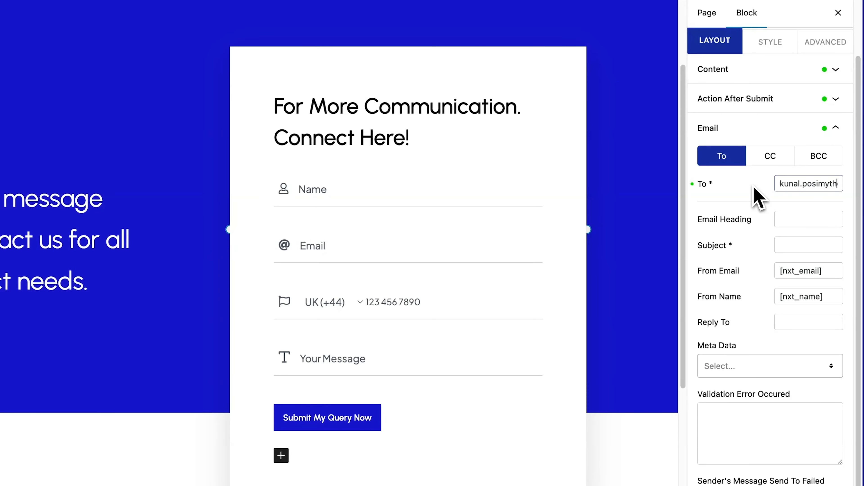
pyautogui.moveTo(778, 186); pyautogui.dragTo(847, 191)
pyautogui.click(847, 191)
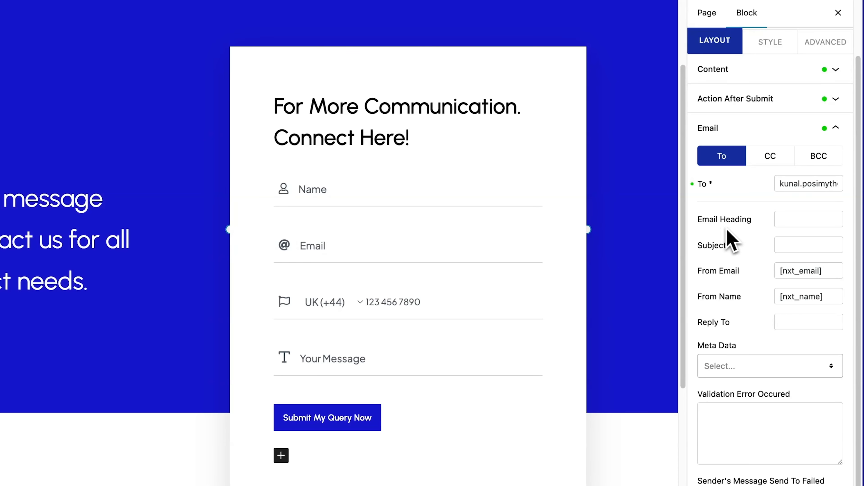
pyautogui.click(784, 219)
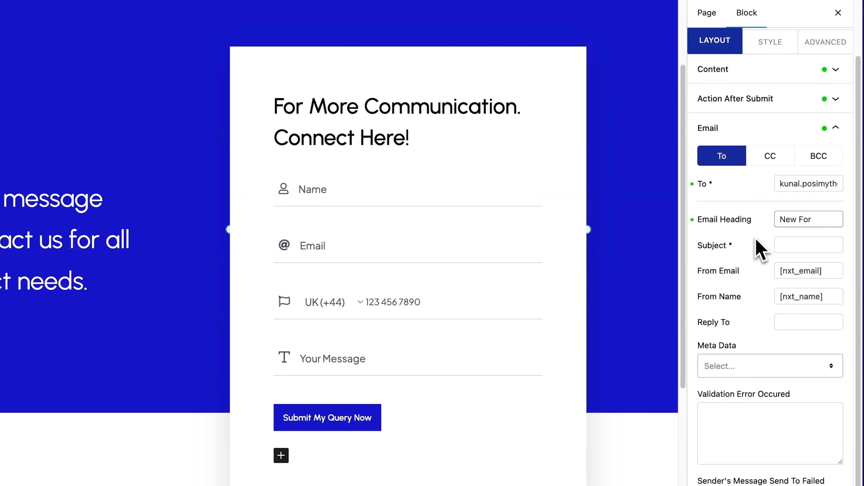